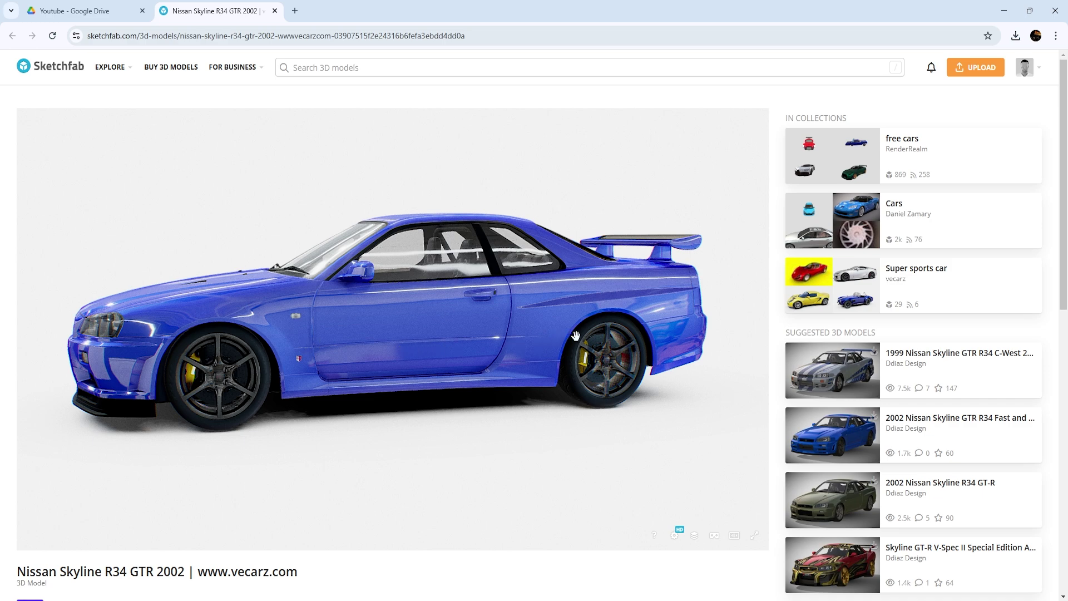
Step: Download the Nissan Skyline R34 GTR 2002 model from Sketchfab and import its GLB file into After Effects
{"action": "scroll", "coordinate": [381, 489], "scroll_direction": "down", "scroll_amount": 4}
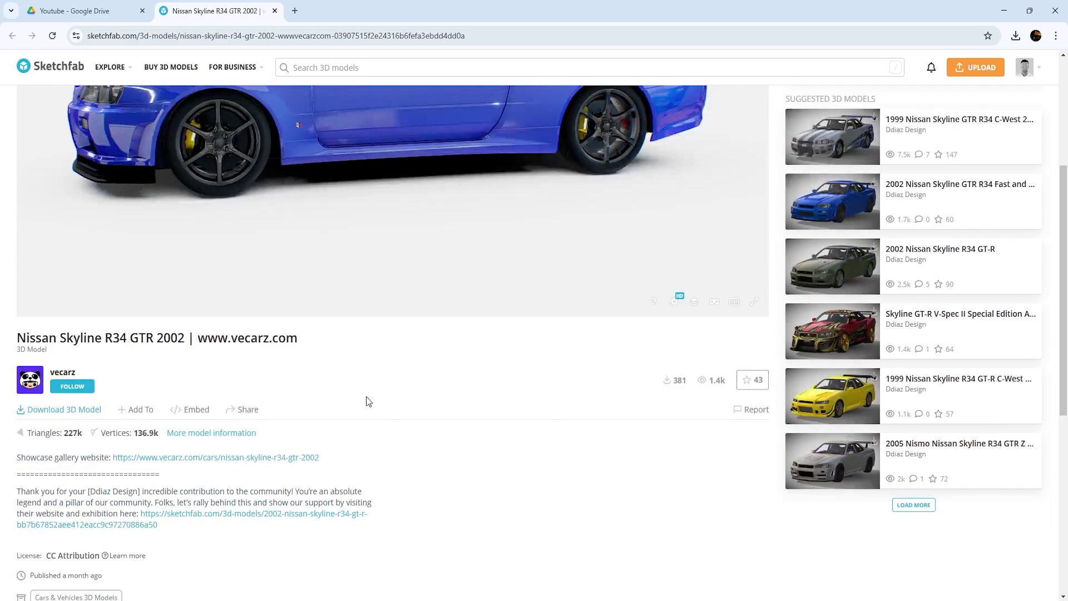
{"action": "left_click", "coordinate": [91, 412]}
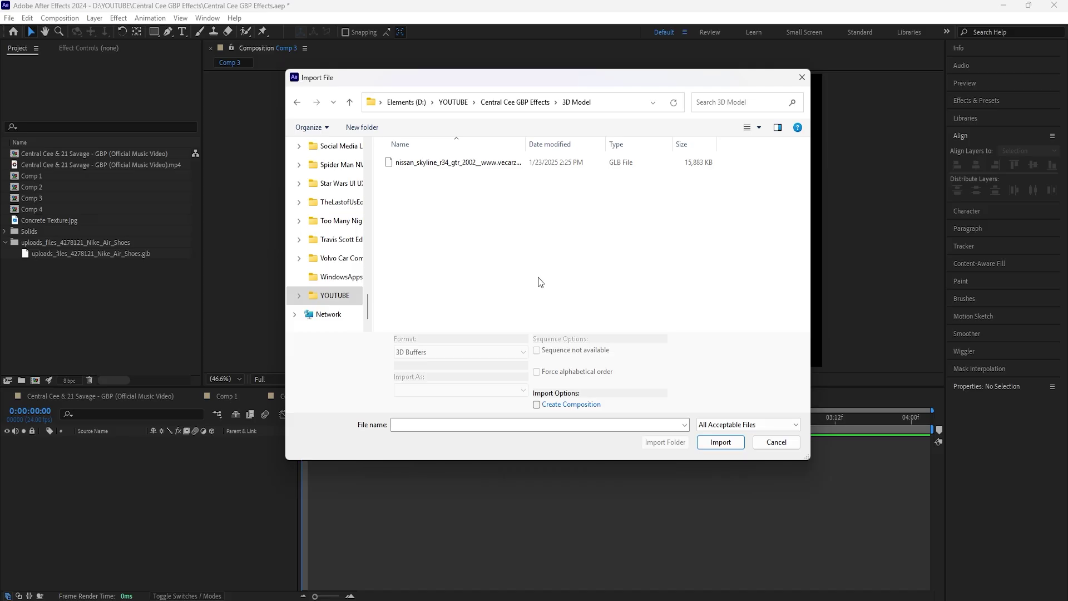
{"action": "left_click", "coordinate": [483, 164]}
{"action": "left_click", "coordinate": [721, 442]}
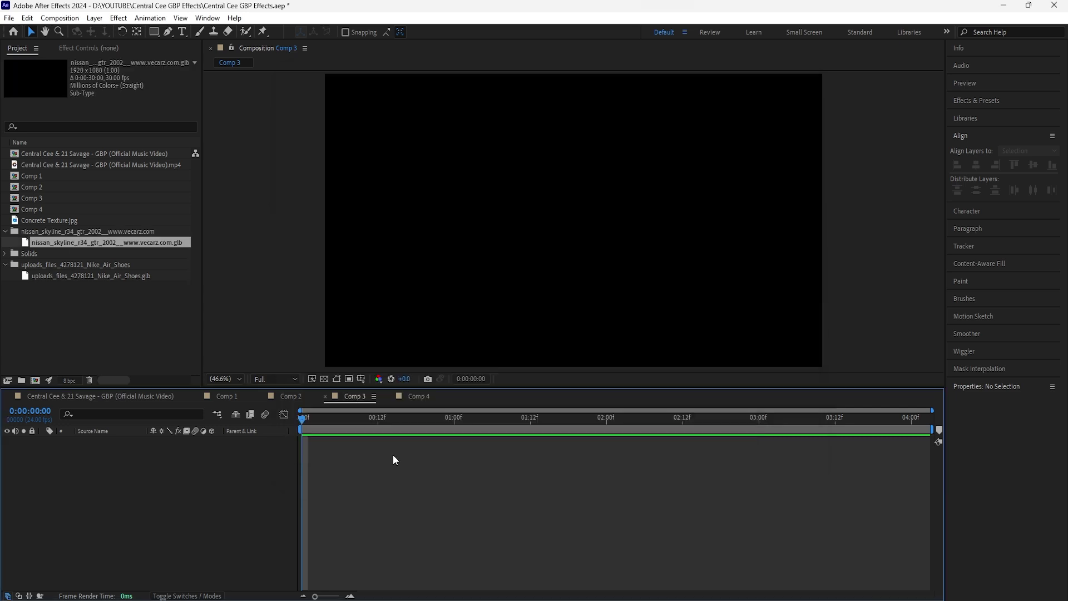
Step: Review the size, frame rate and duration settings of Comp 3
{"action": "left_click", "coordinate": [59, 18]}
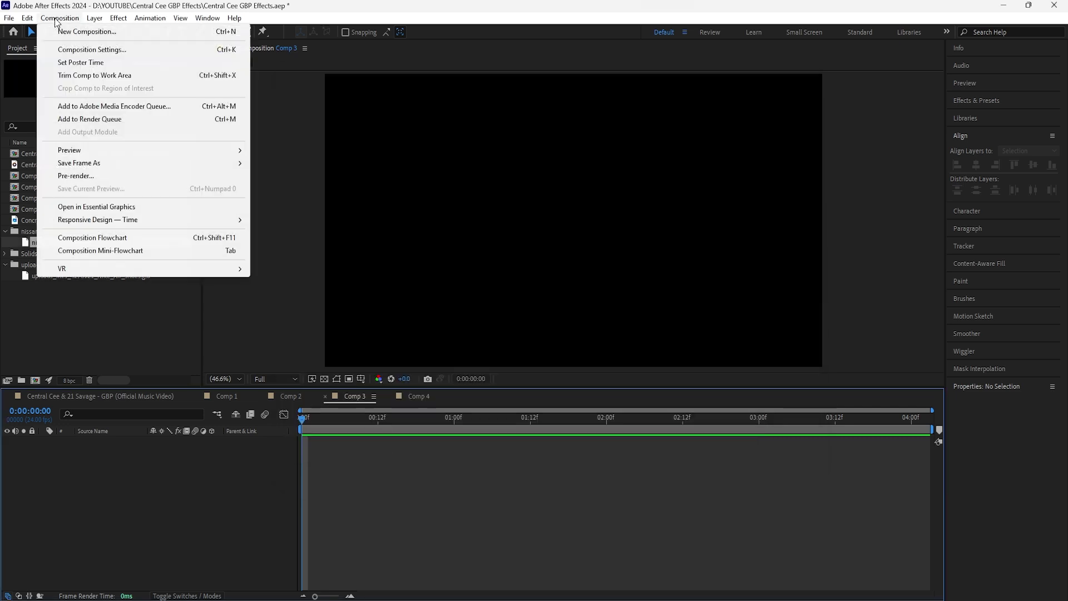
{"action": "left_click", "coordinate": [141, 45]}
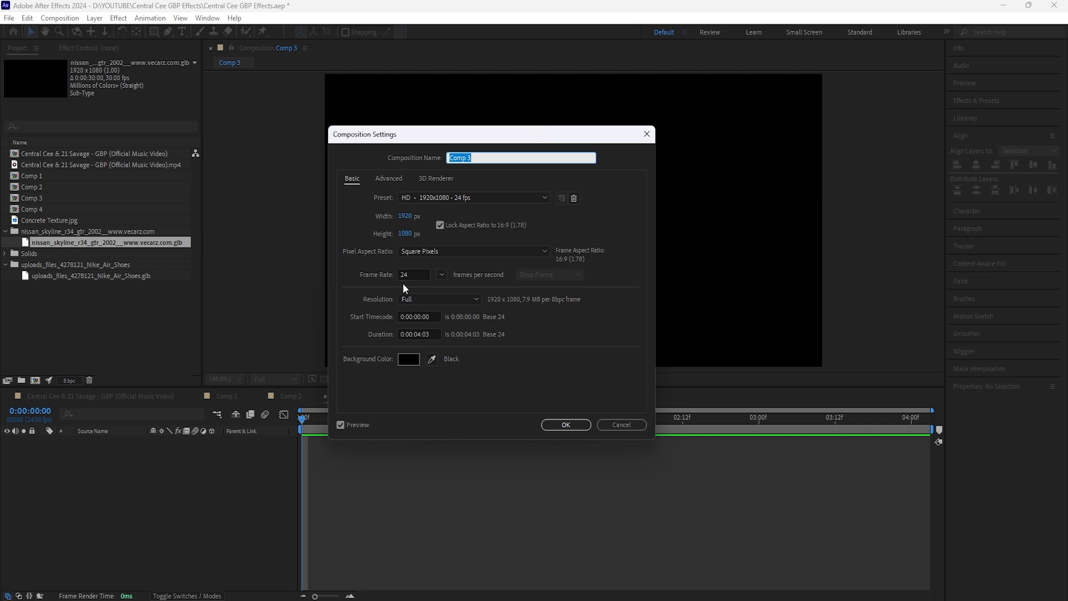
{"action": "left_click", "coordinate": [566, 424]}
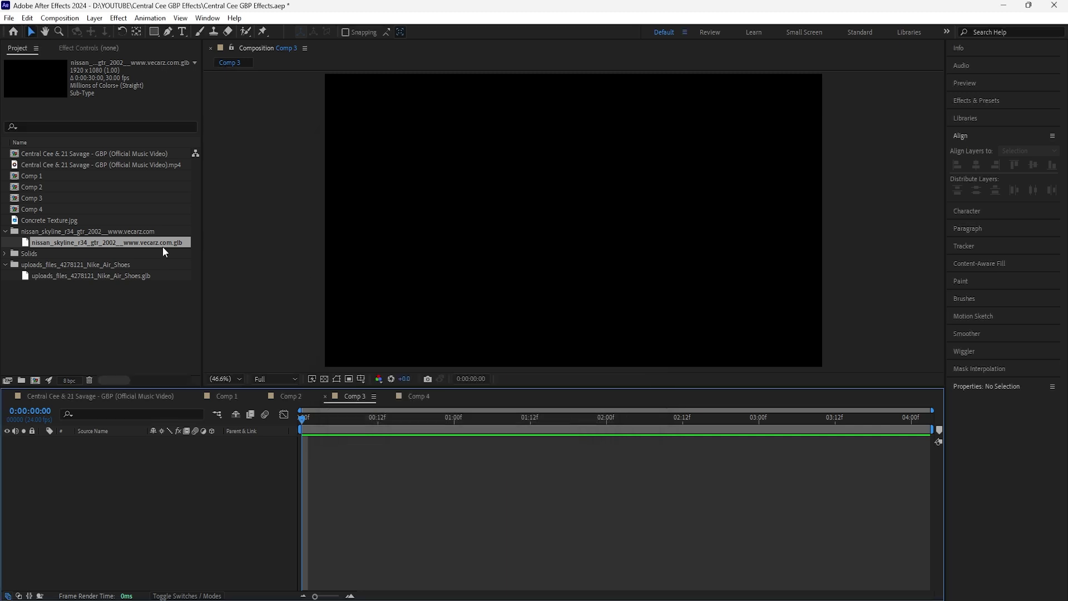
Step: Add the imported Nissan Skyline model to Comp 3, sizing it to the composition in its model settings
{"action": "left_click_drag", "start_coordinate": [162, 245], "coordinate": [189, 461]}
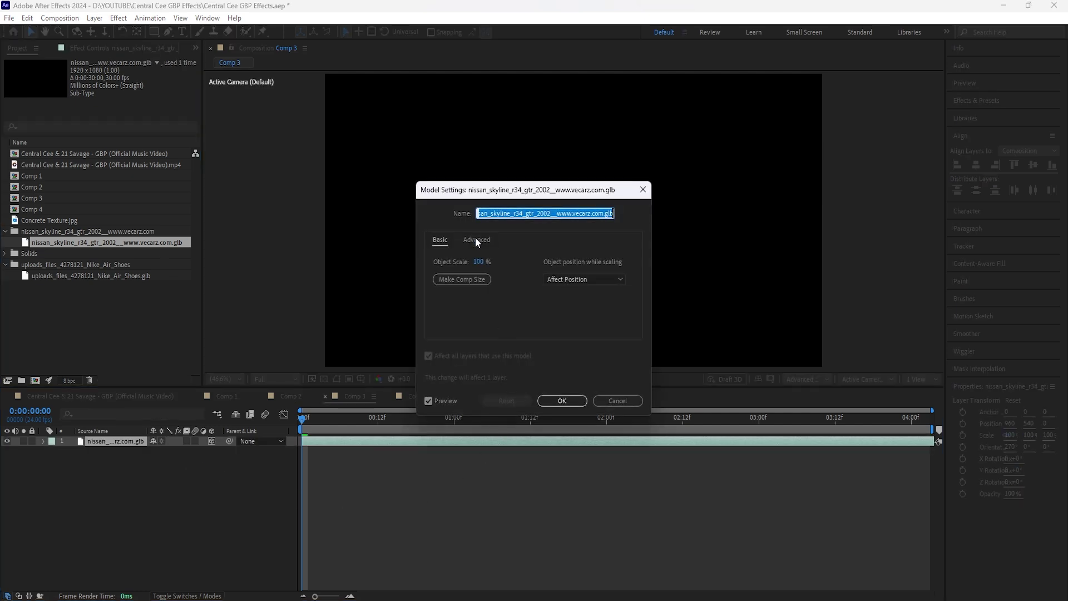
{"action": "left_click", "coordinate": [475, 237]}
{"action": "left_click", "coordinate": [443, 238]}
{"action": "left_click", "coordinate": [475, 239]}
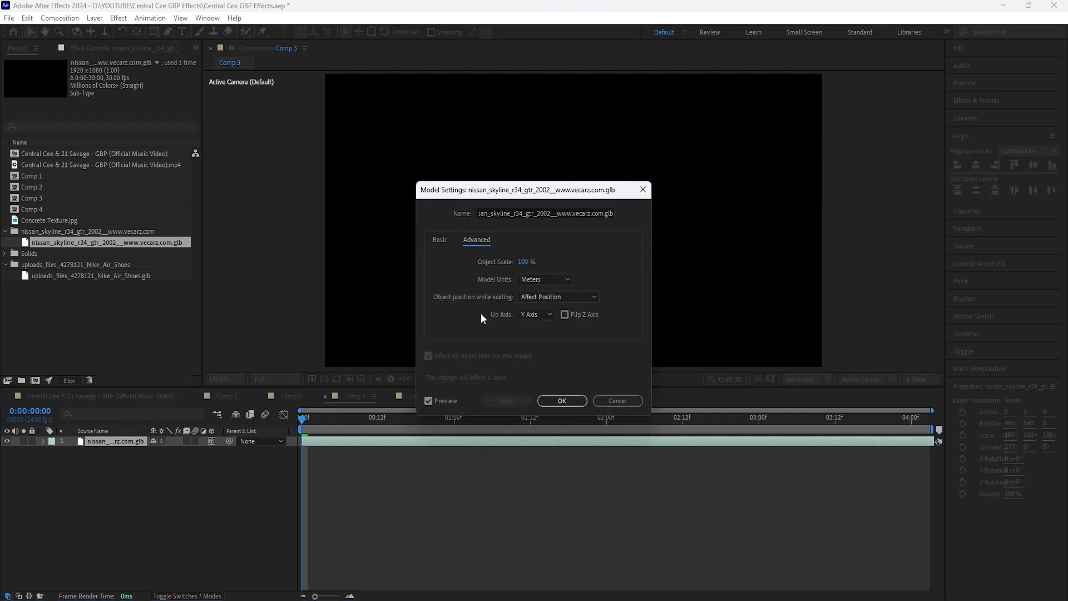
{"action": "left_click", "coordinate": [440, 239]}
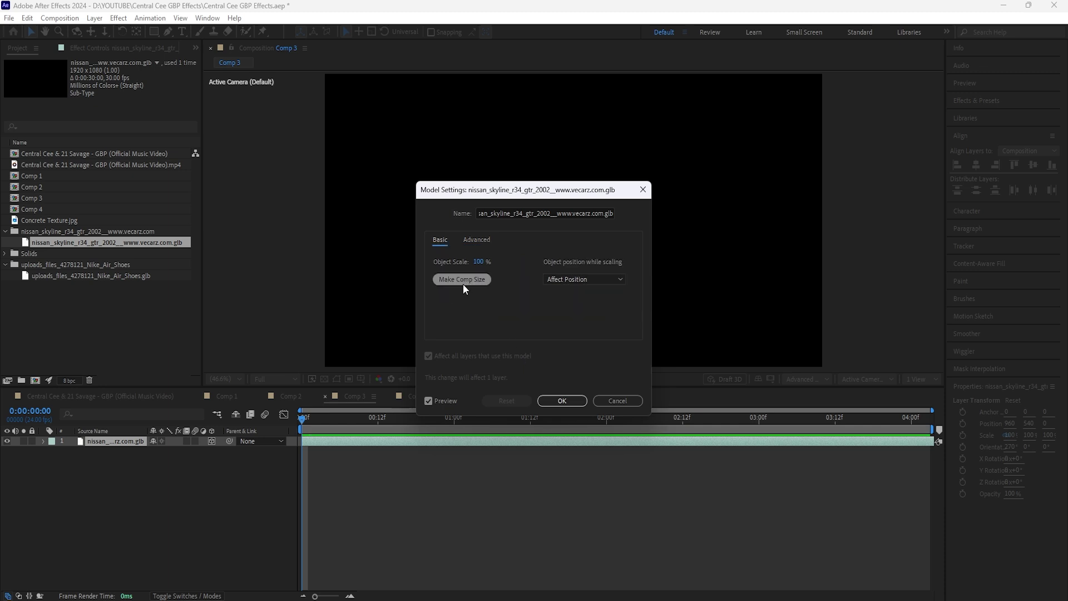
{"action": "left_click", "coordinate": [463, 283]}
{"action": "left_click", "coordinate": [563, 401]}
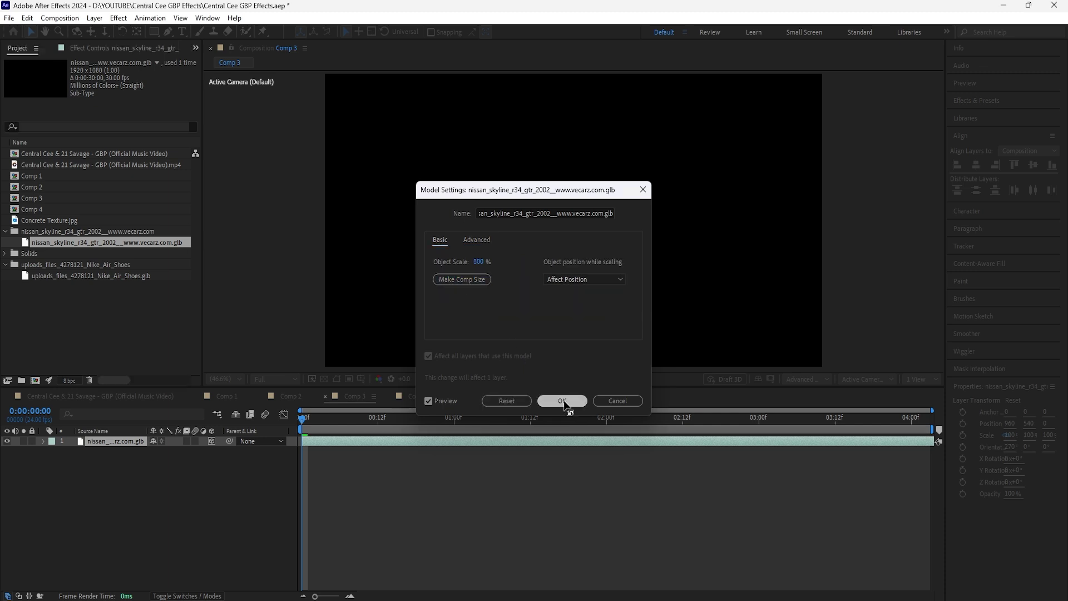
Step: Scale the car to 374% and center its anchor point within the model
{"action": "key", "text": "s"}
{"action": "left_click_drag", "start_coordinate": [167, 450], "coordinate": [339, 451]}
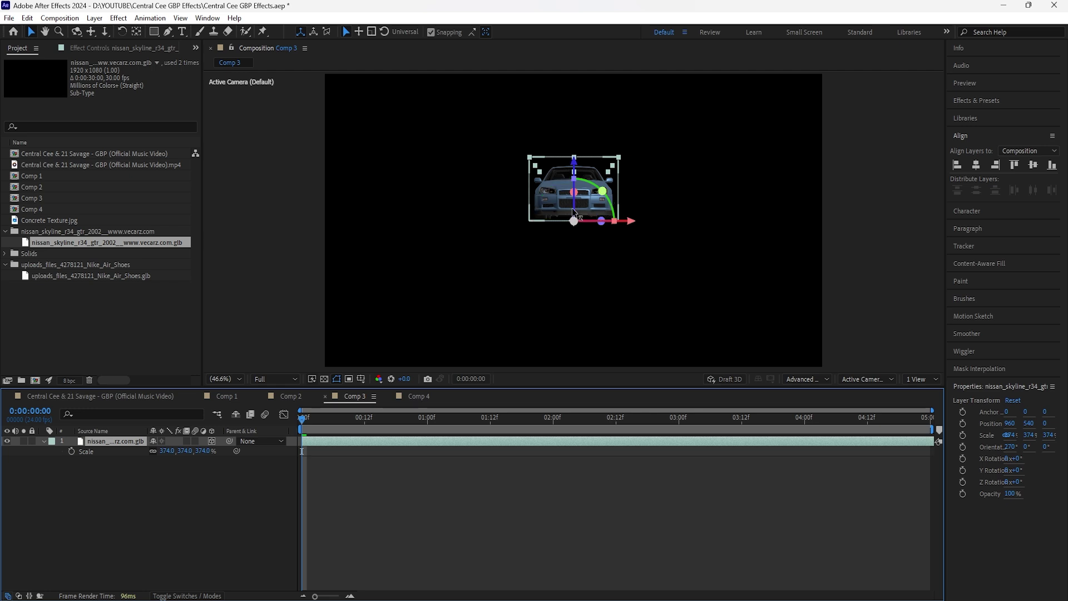
{"action": "double_click", "coordinate": [136, 35], "text": "ctrl"}
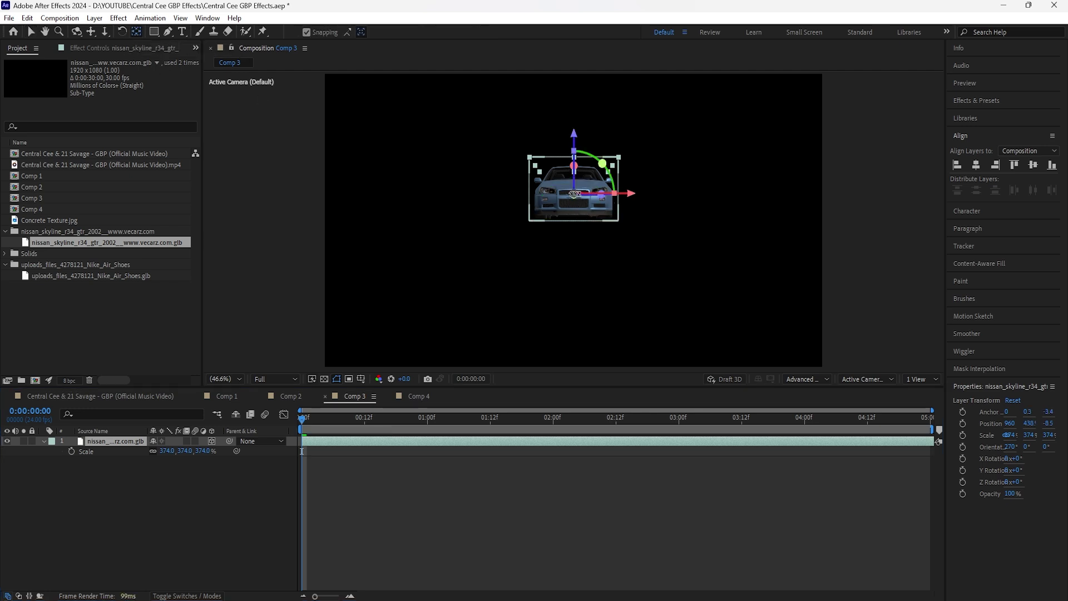
{"action": "left_click", "coordinate": [31, 32]}
Step: Reset the car layer's position to the center of the composition
{"action": "left_click", "coordinate": [114, 444]}
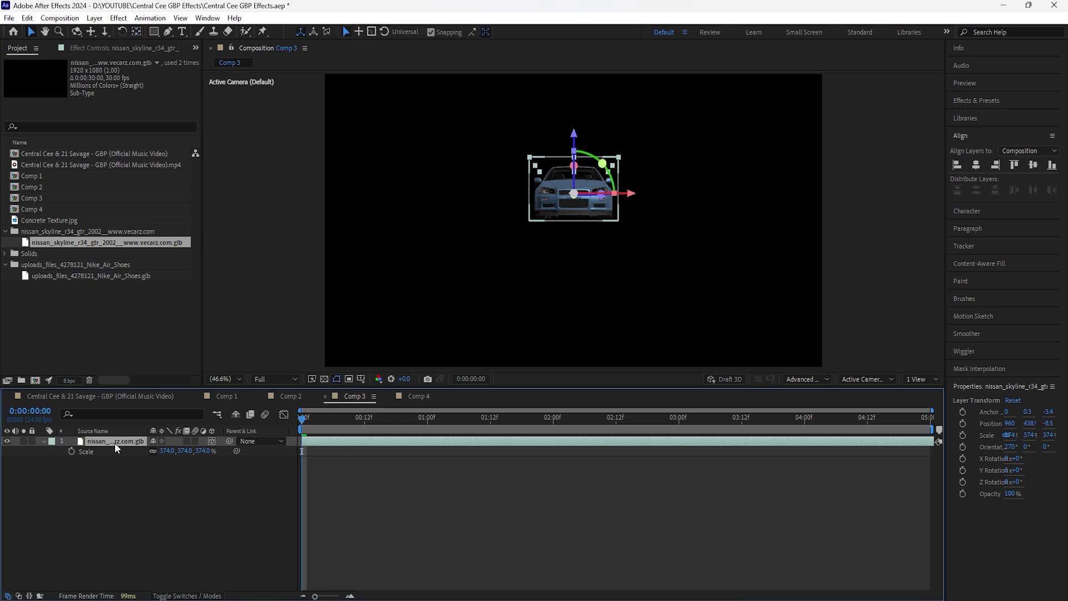
{"action": "key", "text": "p"}
{"action": "right_click", "coordinate": [115, 449]}
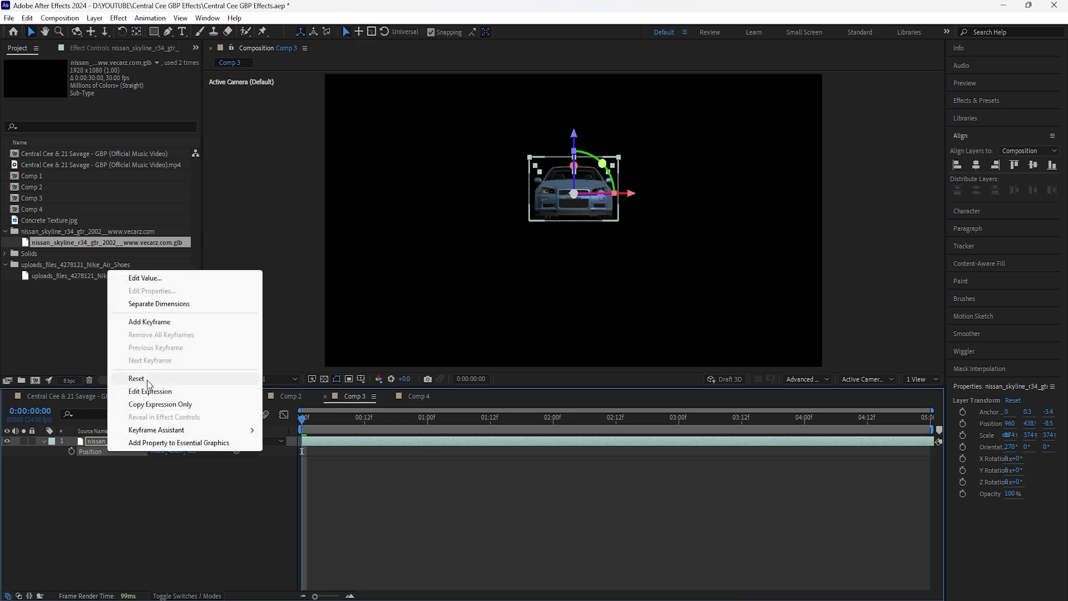
{"action": "left_click", "coordinate": [136, 378]}
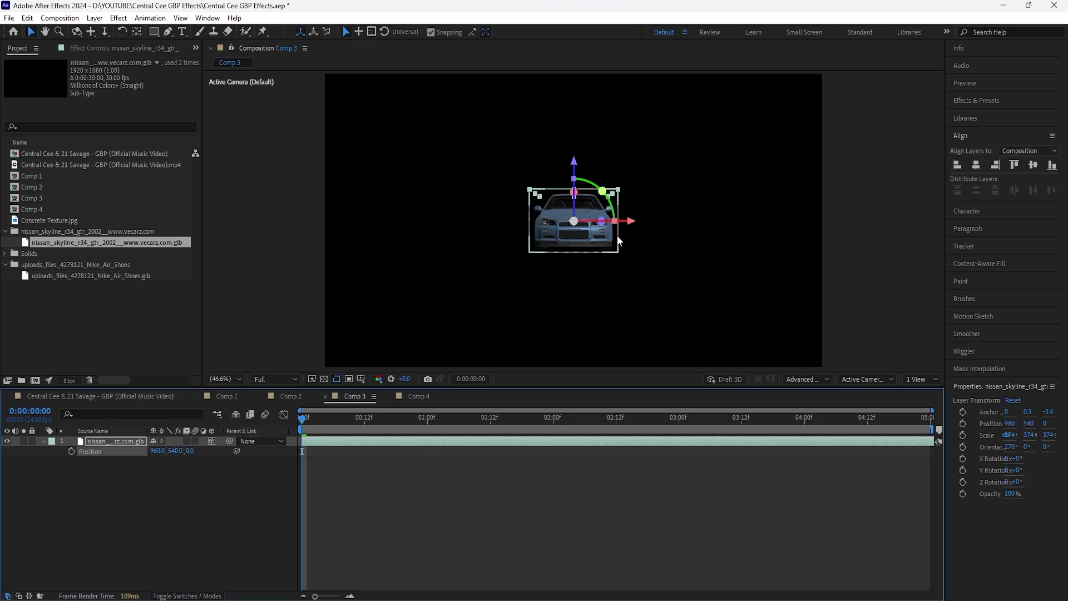
Step: Set the car's Z rotation to 180° so its rear faces the camera
{"action": "key", "text": "r"}
{"action": "left_click_drag", "start_coordinate": [164, 480], "coordinate": [268, 483]}
{"action": "left_click", "coordinate": [181, 481]}
{"action": "type", "text": "180"}
{"action": "key", "text": "Return"}
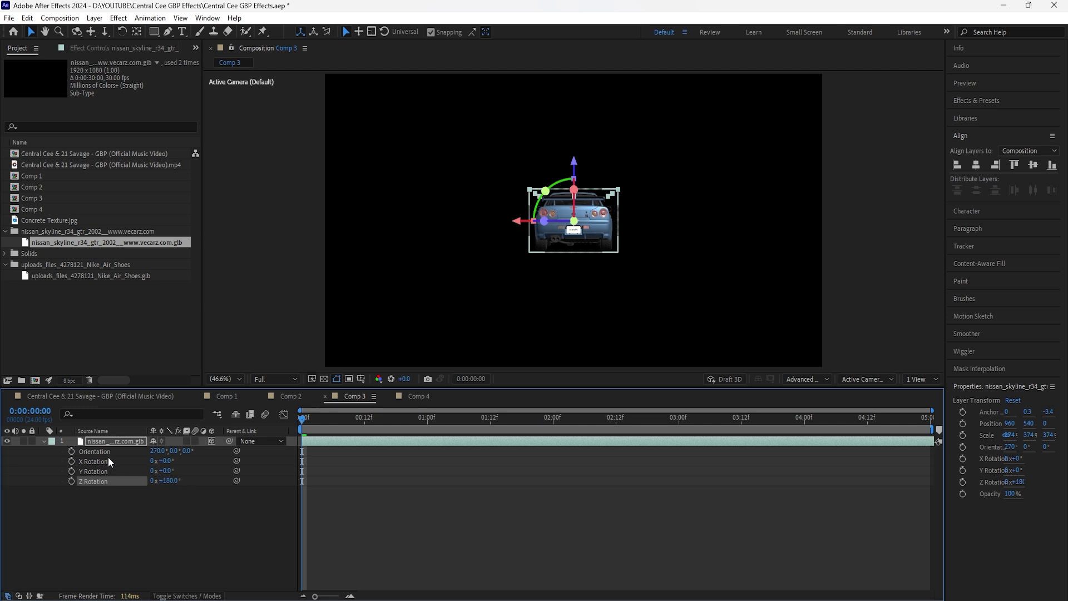
{"action": "double_click", "coordinate": [128, 444]}
{"action": "left_click", "coordinate": [196, 49]}
{"action": "left_click", "coordinate": [250, 64]}
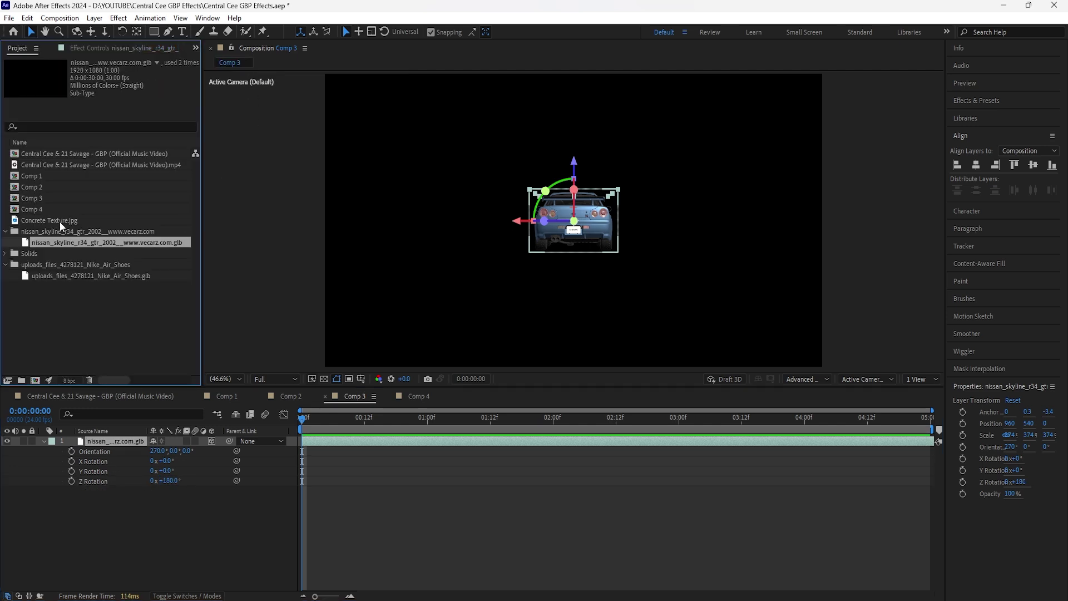
{"action": "left_click", "coordinate": [114, 439]}
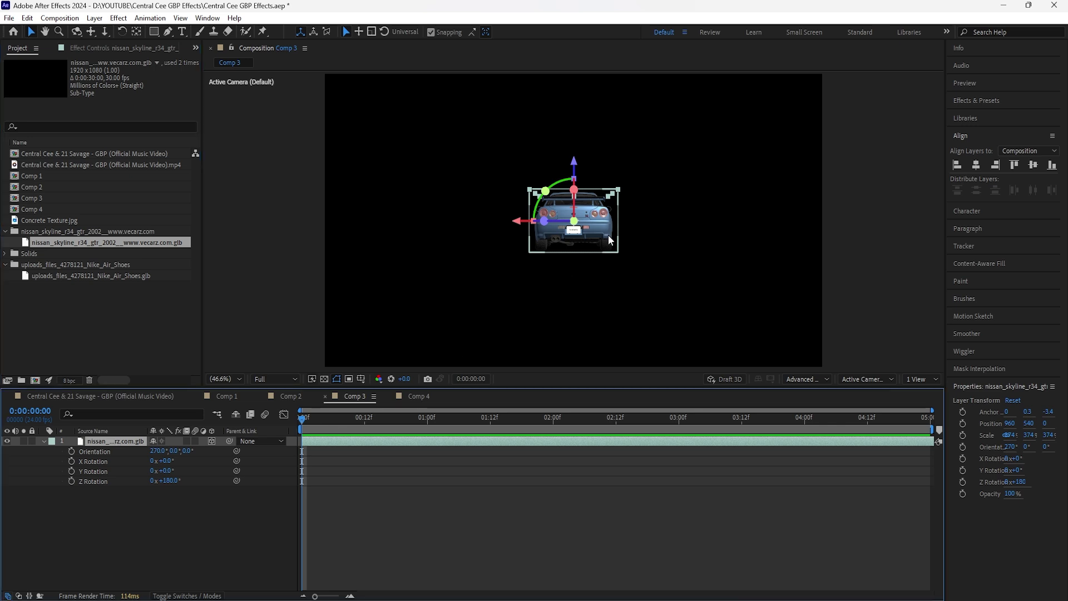
{"action": "left_click", "coordinate": [182, 497]}
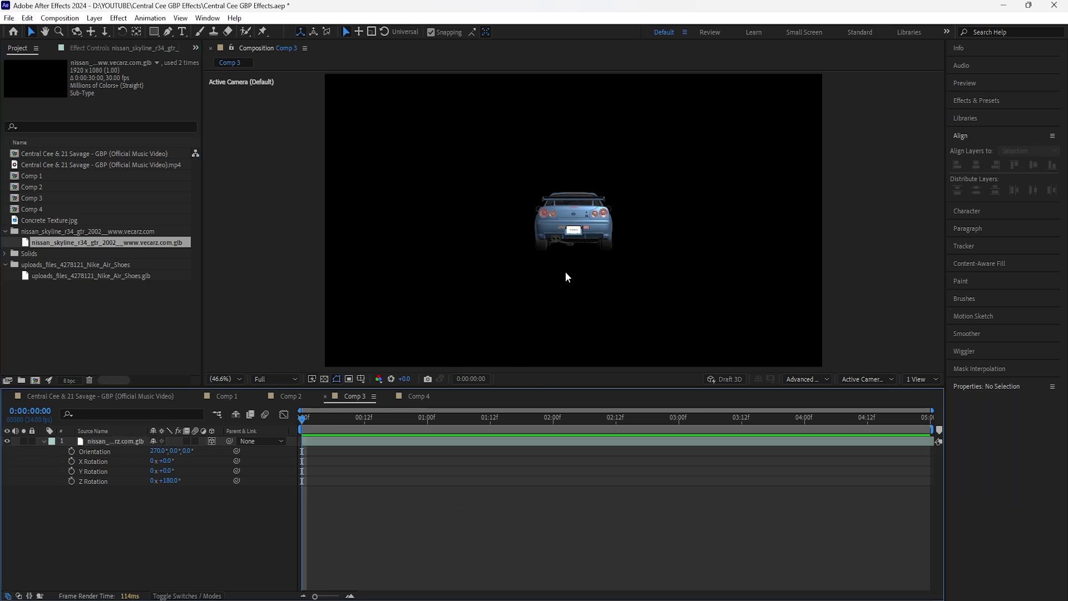
Step: Place Concrete Texture.jpg beneath the car layer, make it a 3D layer and set its X rotation to -90°
{"action": "left_click_drag", "start_coordinate": [58, 220], "coordinate": [151, 519]}
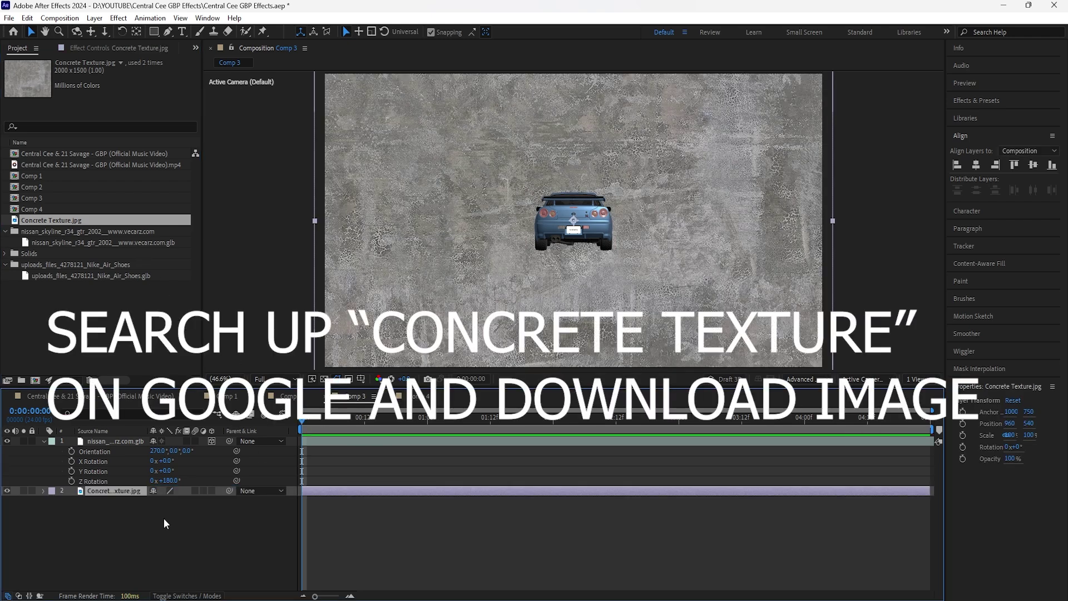
{"action": "left_click", "coordinate": [212, 491]}
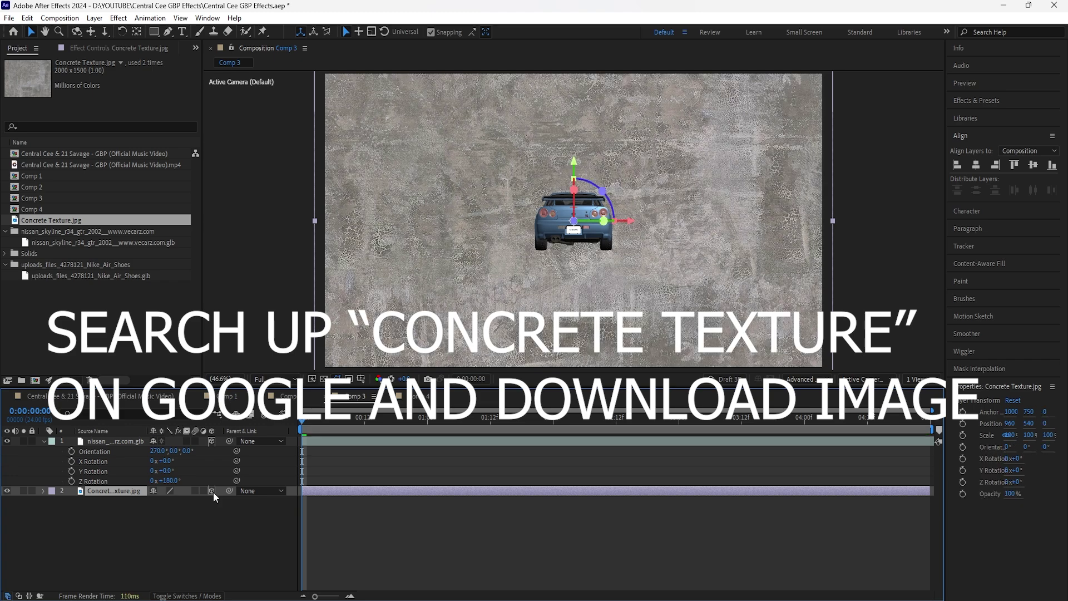
{"action": "key", "text": "r"}
{"action": "left_click_drag", "start_coordinate": [165, 510], "coordinate": [120, 511]}
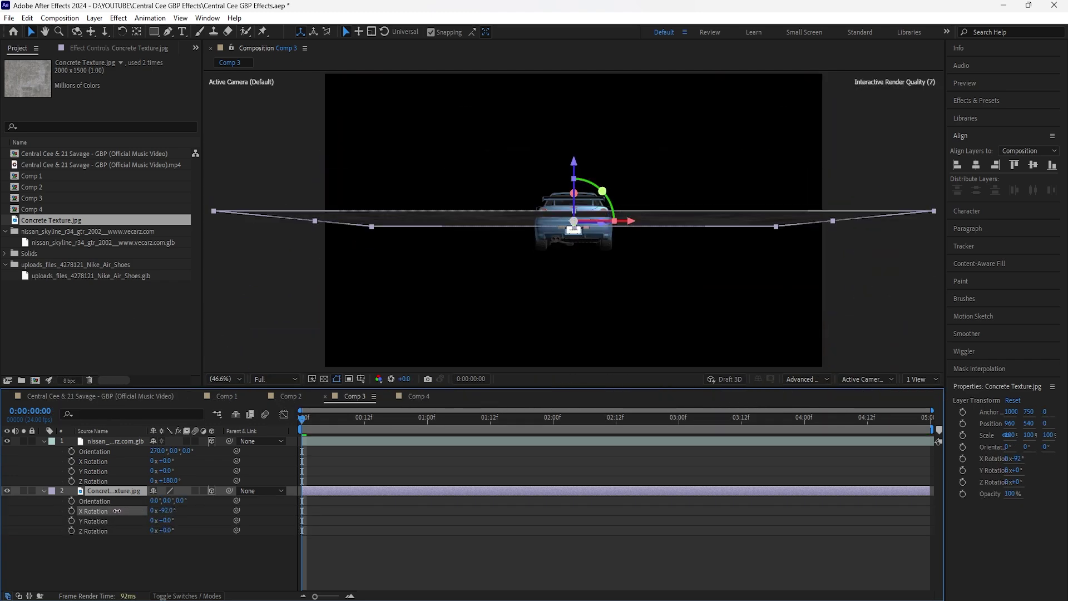
{"action": "left_click", "coordinate": [166, 510]}
{"action": "type", "text": "-90"}
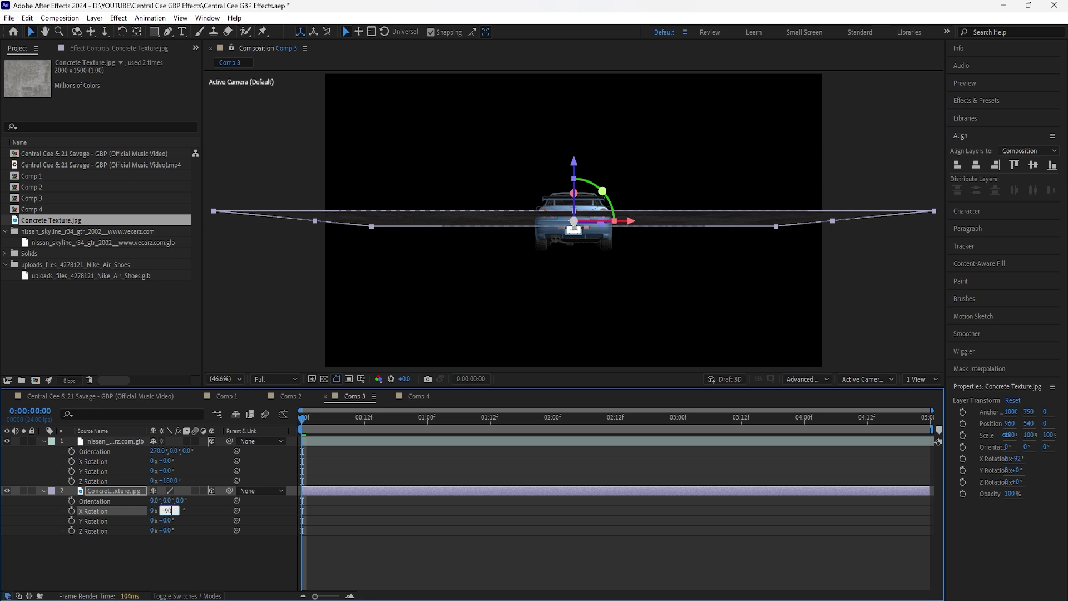
{"action": "key", "text": "Return"}
Step: Lower the concrete floor below the car and scale it up to 583%
{"action": "key", "text": "p"}
{"action": "left_click_drag", "start_coordinate": [174, 500], "coordinate": [357, 519]}
{"action": "key", "text": "s"}
{"action": "left_click_drag", "start_coordinate": [239, 502], "coordinate": [842, 59]}
Step: Apply Motion Tile to the concrete layer with output width and height of 300 and Mirror Edges enabled
{"action": "left_click", "coordinate": [973, 100]}
{"action": "type", "text": "motion"}
{"action": "left_click_drag", "start_coordinate": [991, 257], "coordinate": [544, 278]}
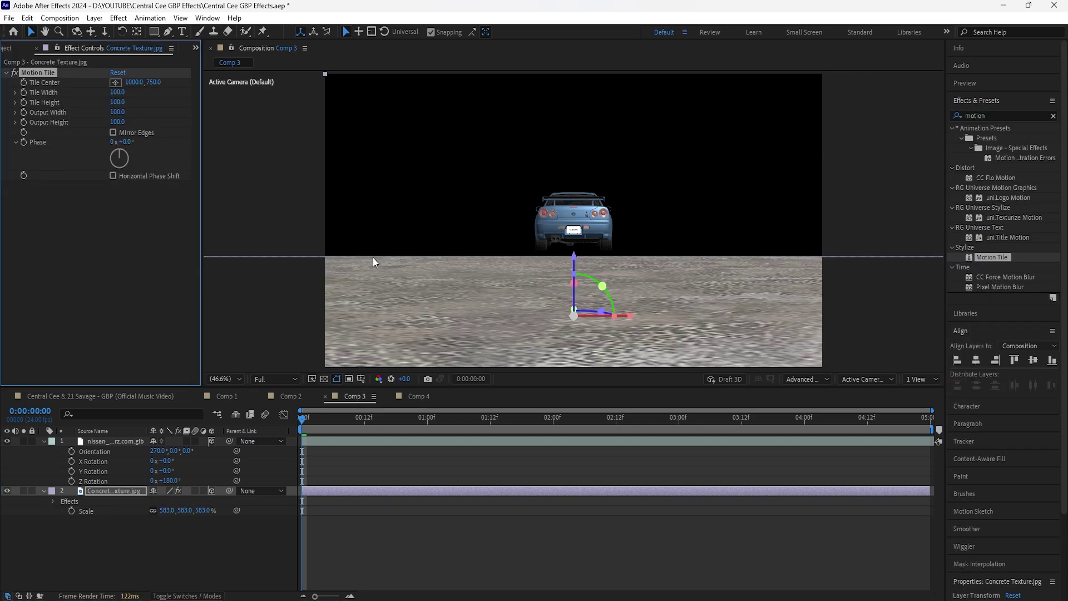
{"action": "left_click", "coordinate": [126, 112]}
{"action": "type", "text": "300"}
{"action": "key", "text": "Tab"}
{"action": "type", "text": "300"}
{"action": "key", "text": "Return"}
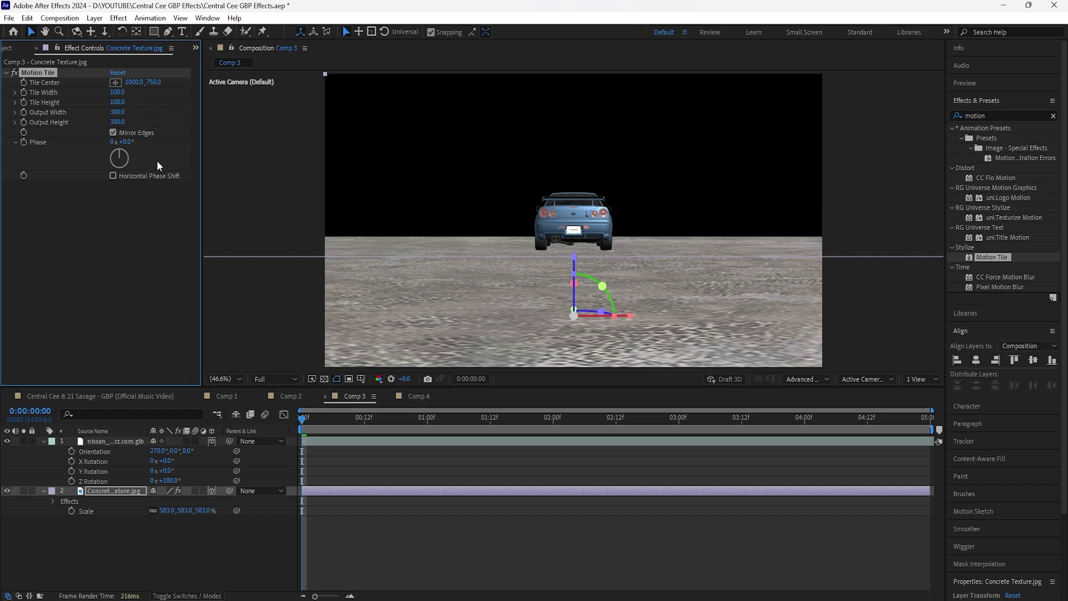
Step: Show the composition in two views and magnify the Left view to 25%
{"action": "left_click", "coordinate": [114, 441]}
{"action": "left_click", "coordinate": [923, 379]}
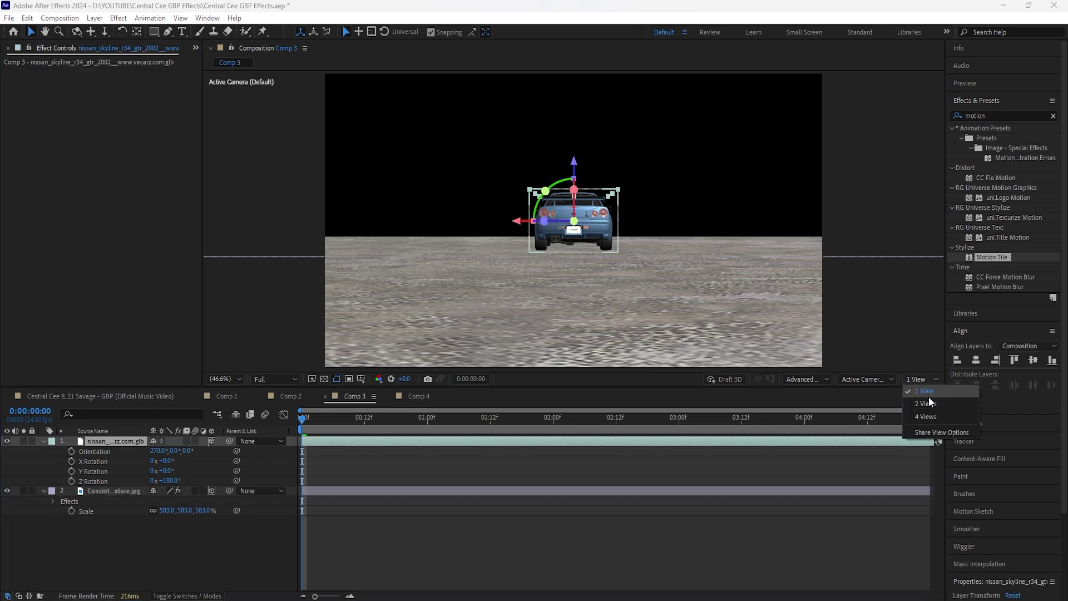
{"action": "left_click", "coordinate": [934, 400]}
{"action": "left_click", "coordinate": [499, 326]}
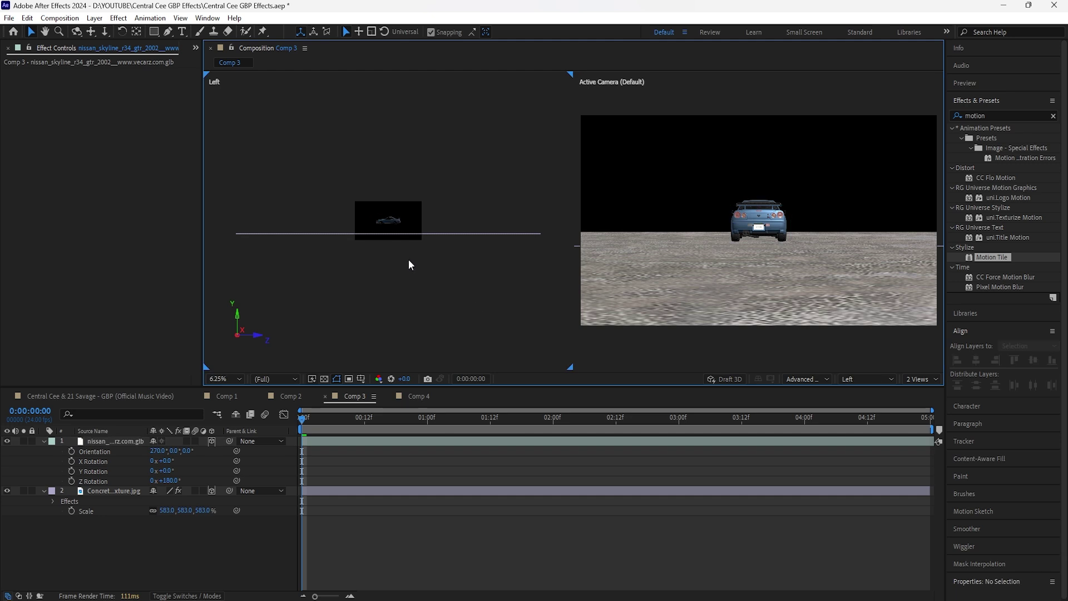
{"action": "key", "text": "period"}
{"action": "key", "text": "period"}
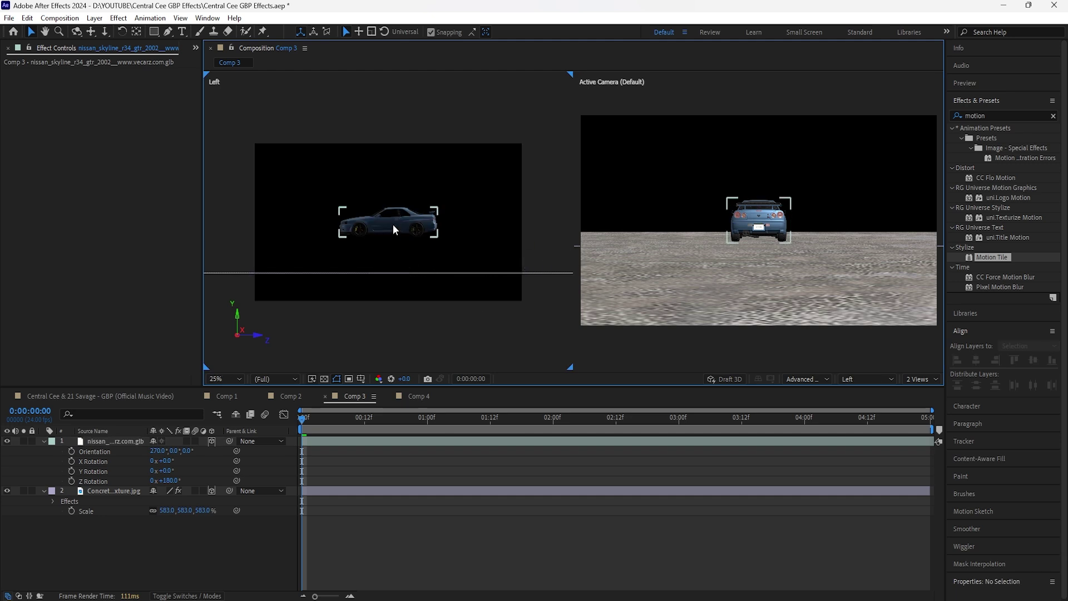
Step: Look at the scene from the Top view, and return to the Left view
{"action": "left_click", "coordinate": [880, 378]}
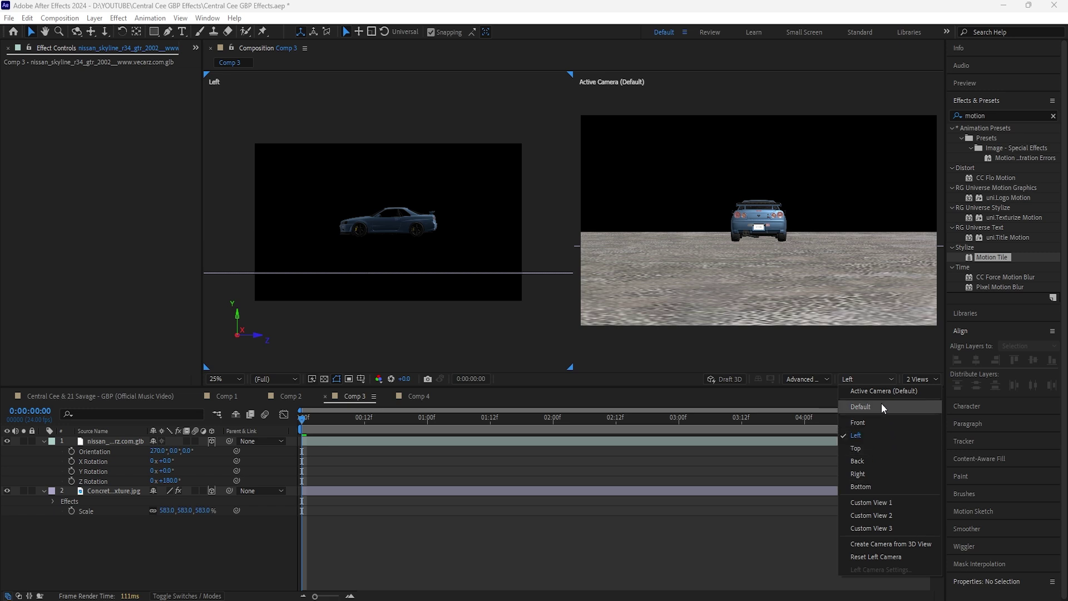
{"action": "left_click", "coordinate": [871, 447]}
{"action": "left_click", "coordinate": [867, 379]}
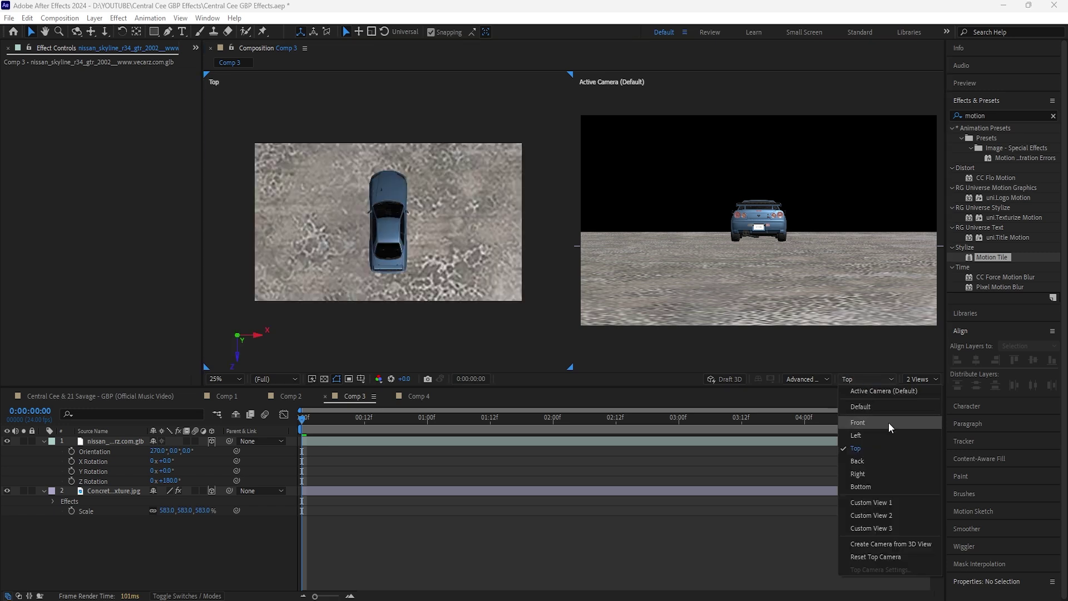
{"action": "left_click", "coordinate": [881, 435]}
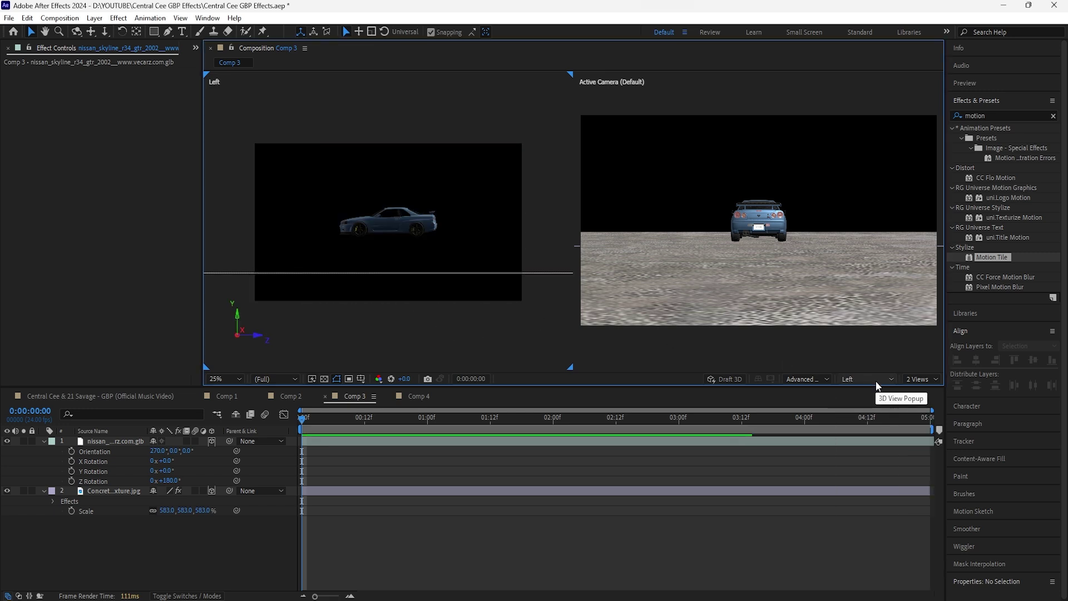
Step: Lower the car along its Y position toward the concrete floor, judging the gap in the Left view
{"action": "left_click", "coordinate": [124, 443]}
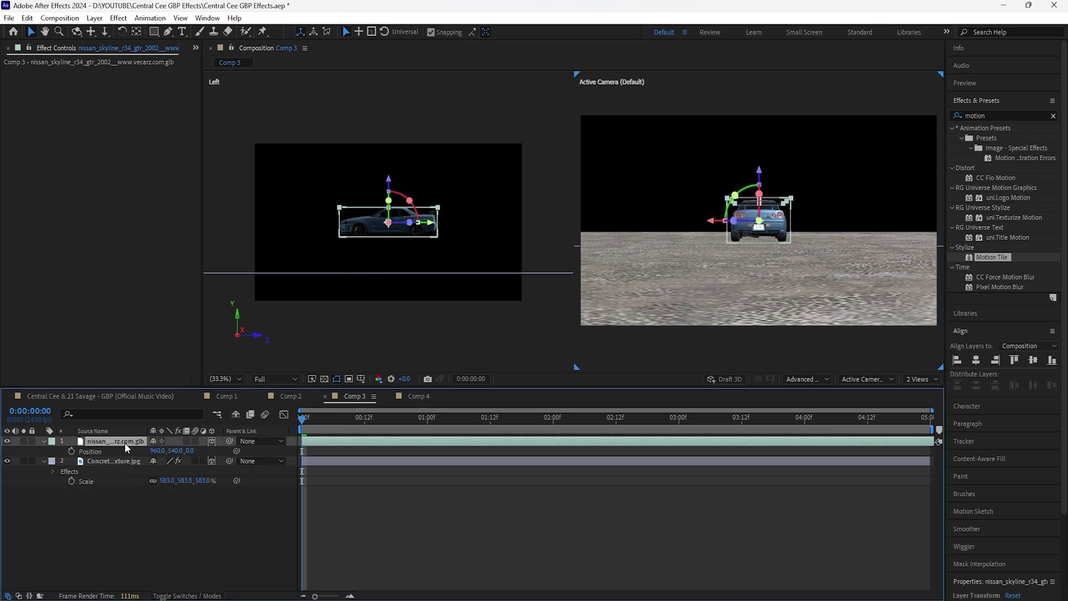
{"action": "key", "text": "p"}
{"action": "left_click_drag", "start_coordinate": [199, 453], "coordinate": [249, 460]}
{"action": "scroll", "coordinate": [400, 308], "scroll_direction": "up", "scroll_amount": 2}
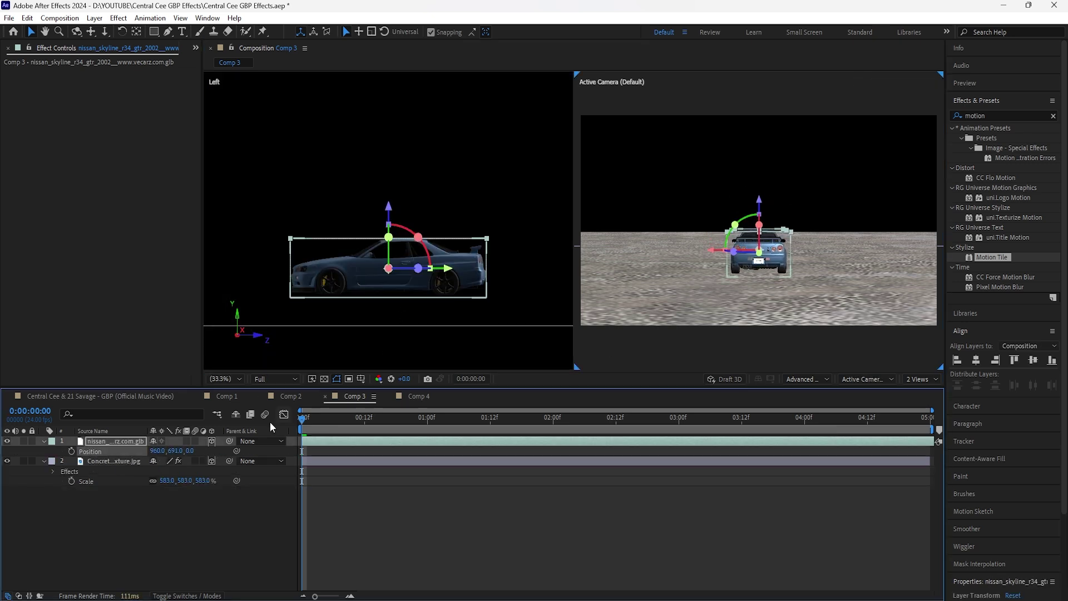
{"action": "left_click_drag", "start_coordinate": [179, 453], "coordinate": [220, 451]}
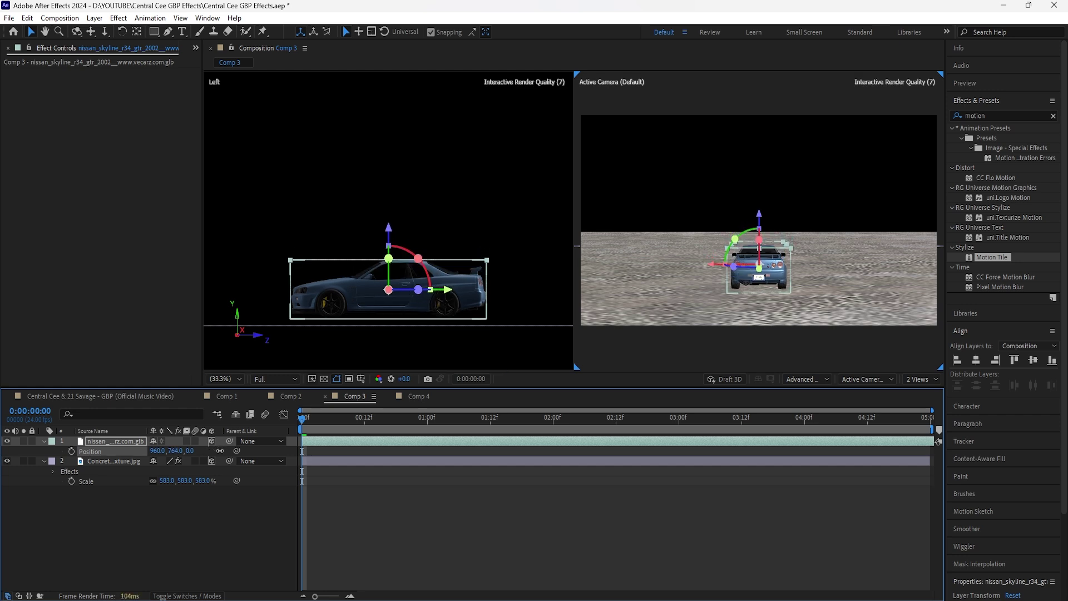
Step: Raise the concrete floor to meet the car's tires, with its Y position at 795
{"action": "left_click", "coordinate": [117, 461]}
{"action": "key", "text": "p"}
{"action": "left_click_drag", "start_coordinate": [166, 471], "coordinate": [151, 482]}
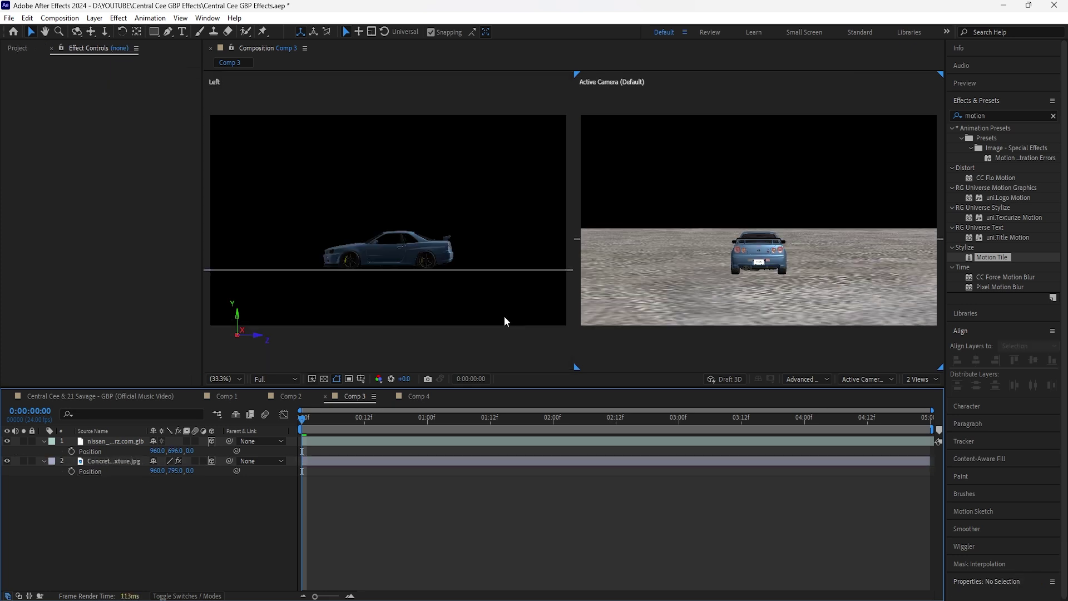
Step: Show the composition in a single view through the active camera
{"action": "left_click", "coordinate": [662, 321]}
{"action": "left_click", "coordinate": [924, 379]}
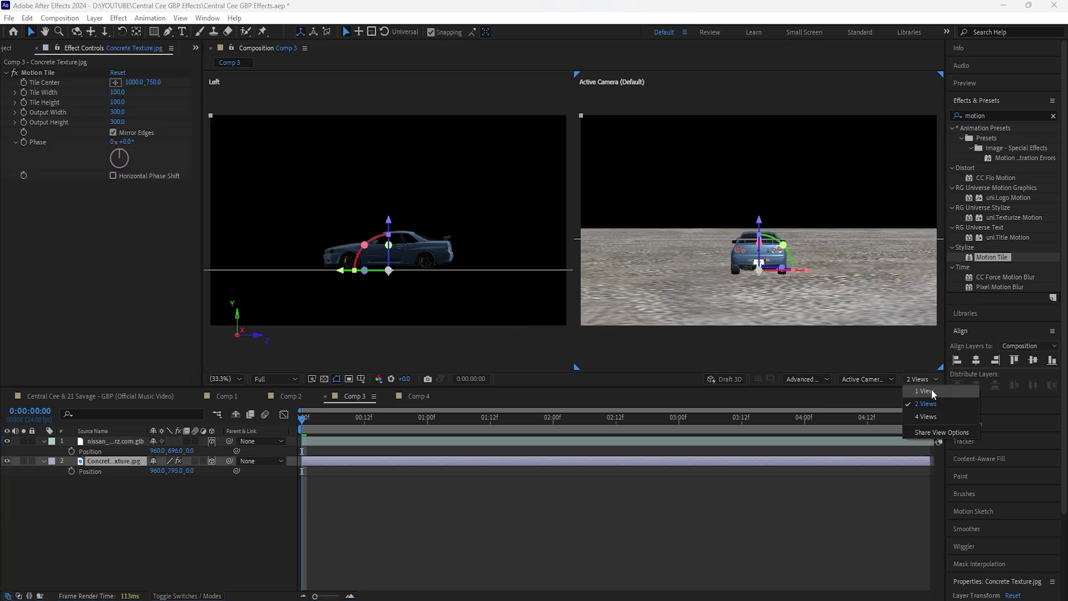
{"action": "left_click", "coordinate": [925, 391]}
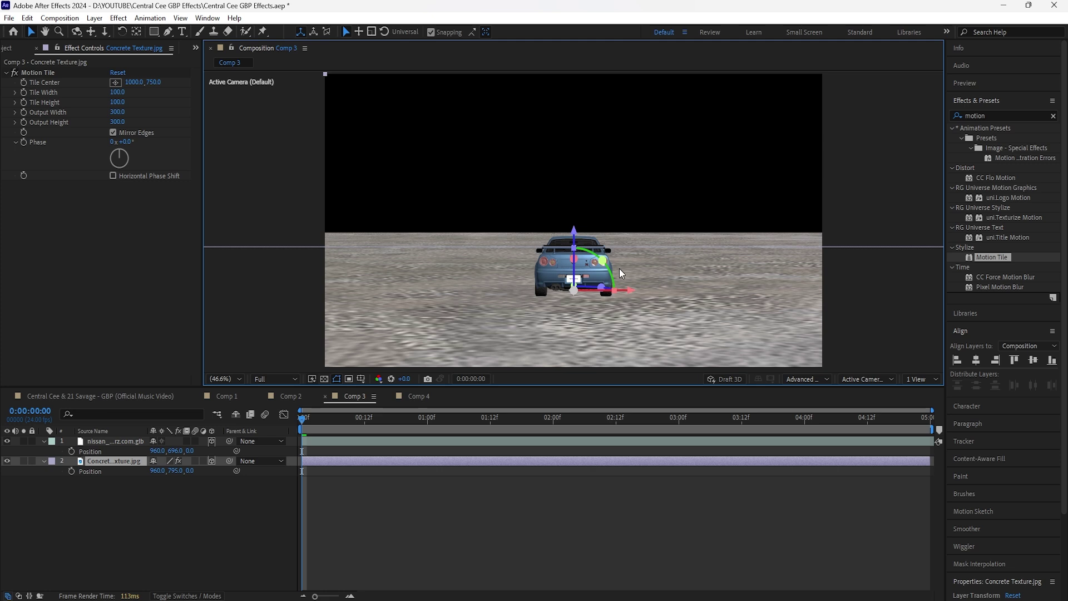
Step: Add a two-node camera to the composition using the 15mm preset
{"action": "left_click", "coordinate": [115, 442]}
{"action": "right_click", "coordinate": [214, 501]}
{"action": "mouse_move", "coordinate": [272, 350]}
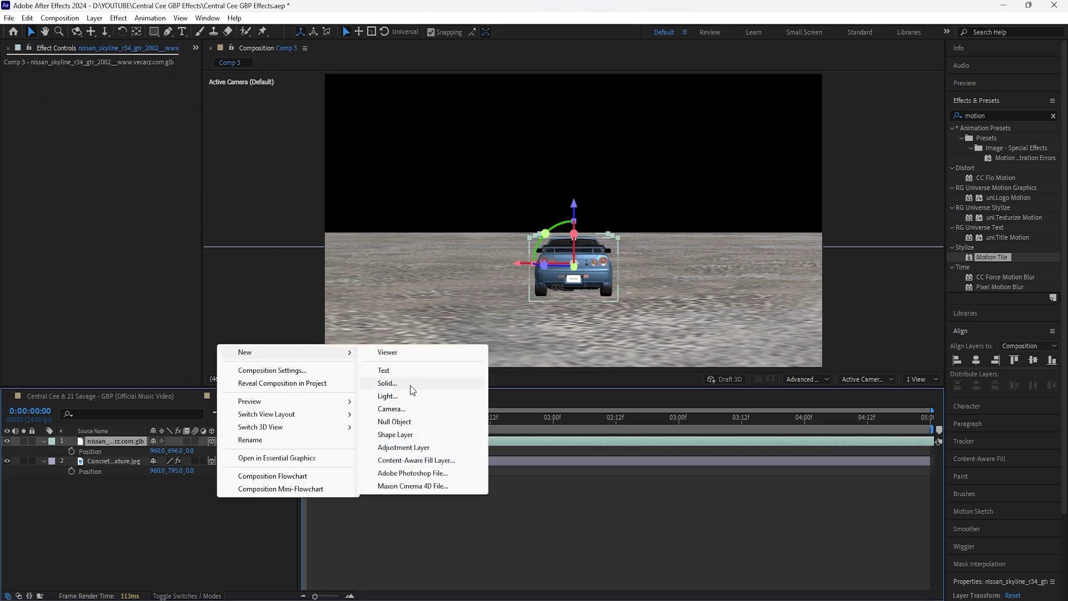
{"action": "left_click", "coordinate": [426, 408]}
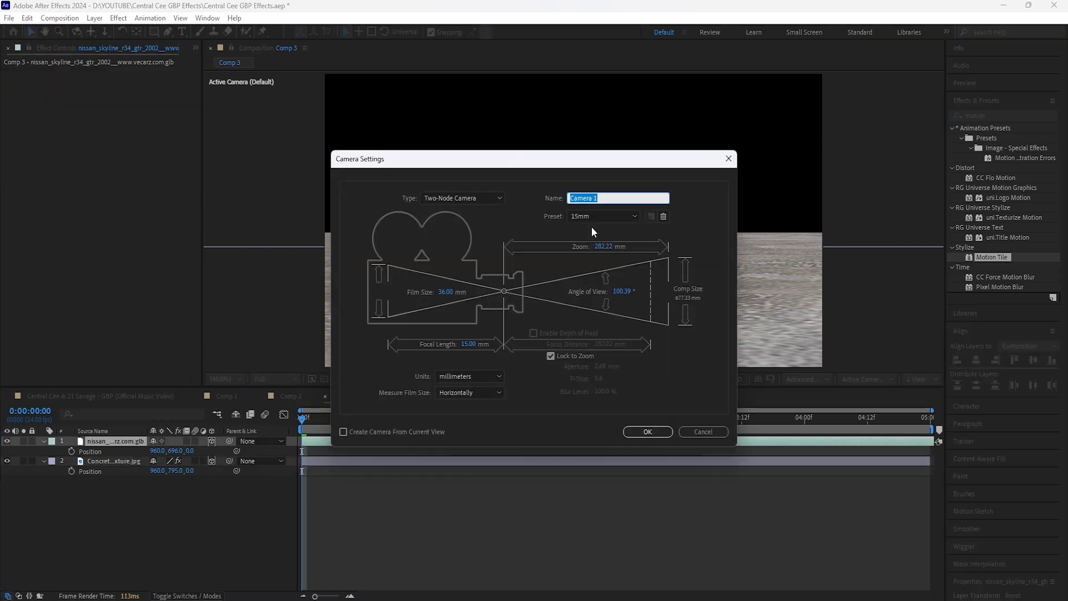
{"action": "left_click", "coordinate": [603, 219]}
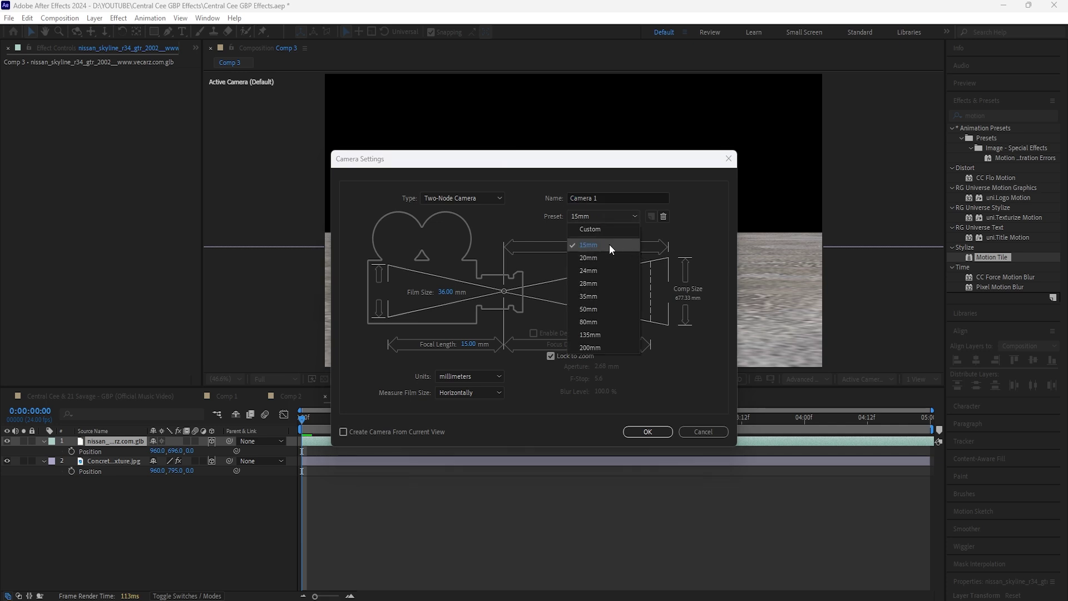
{"action": "left_click", "coordinate": [609, 244]}
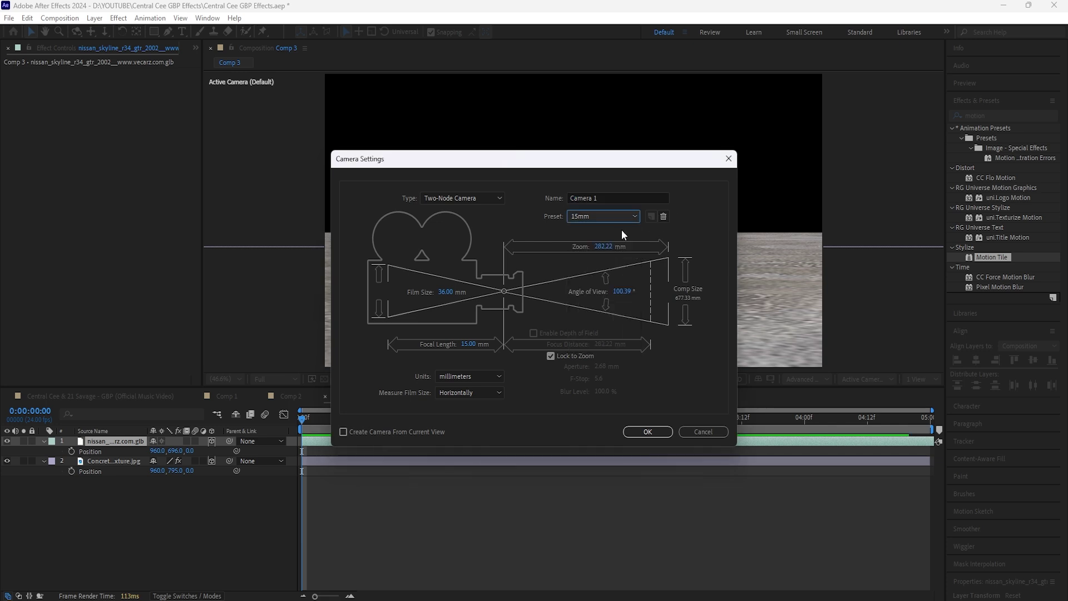
{"action": "left_click", "coordinate": [609, 220]}
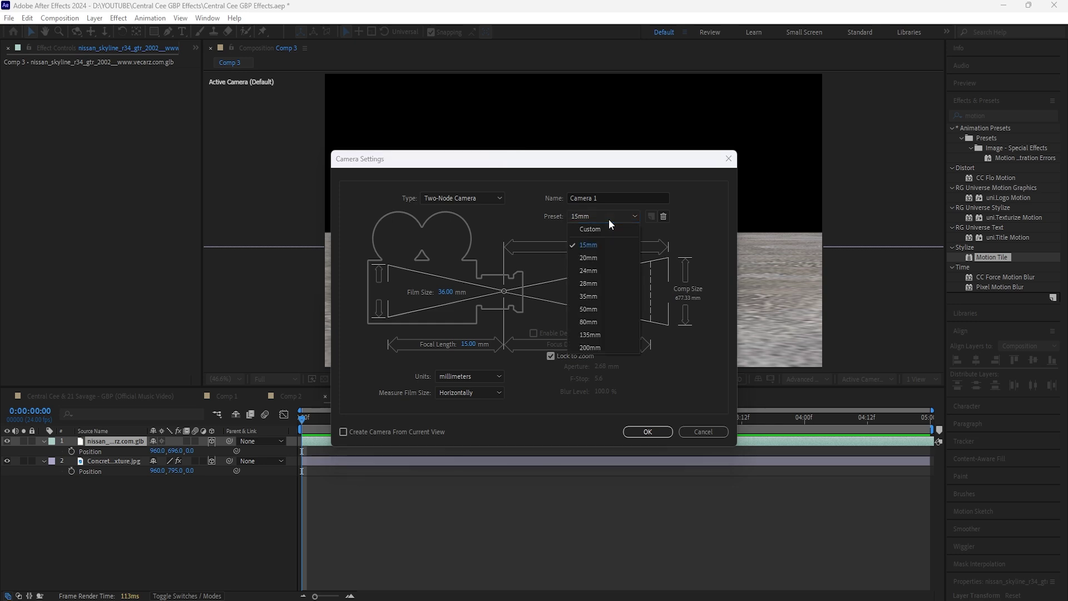
{"action": "left_click", "coordinate": [609, 219]}
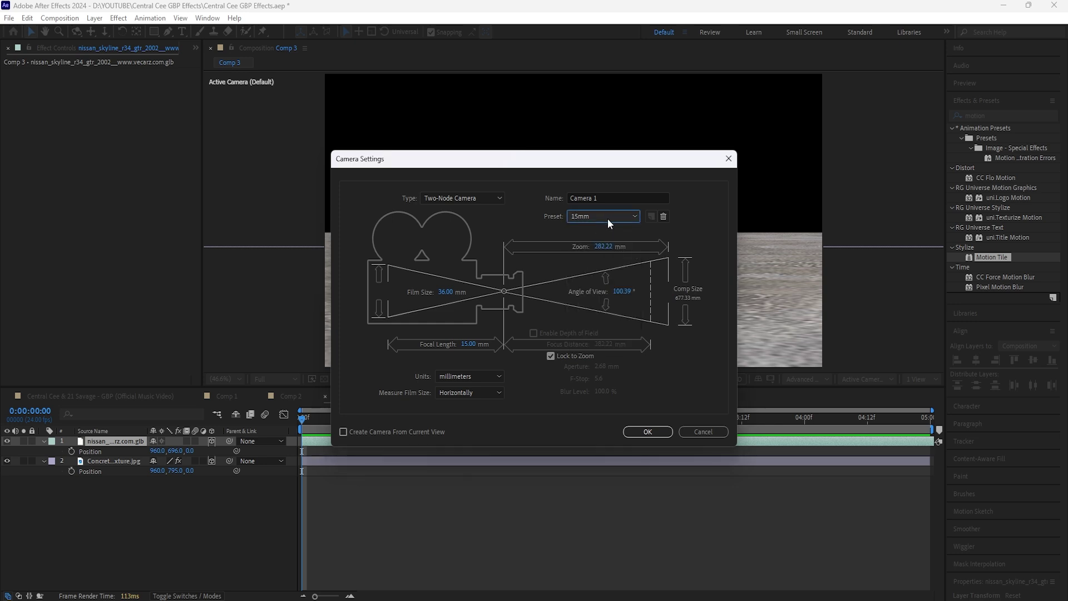
{"action": "left_click", "coordinate": [641, 431]}
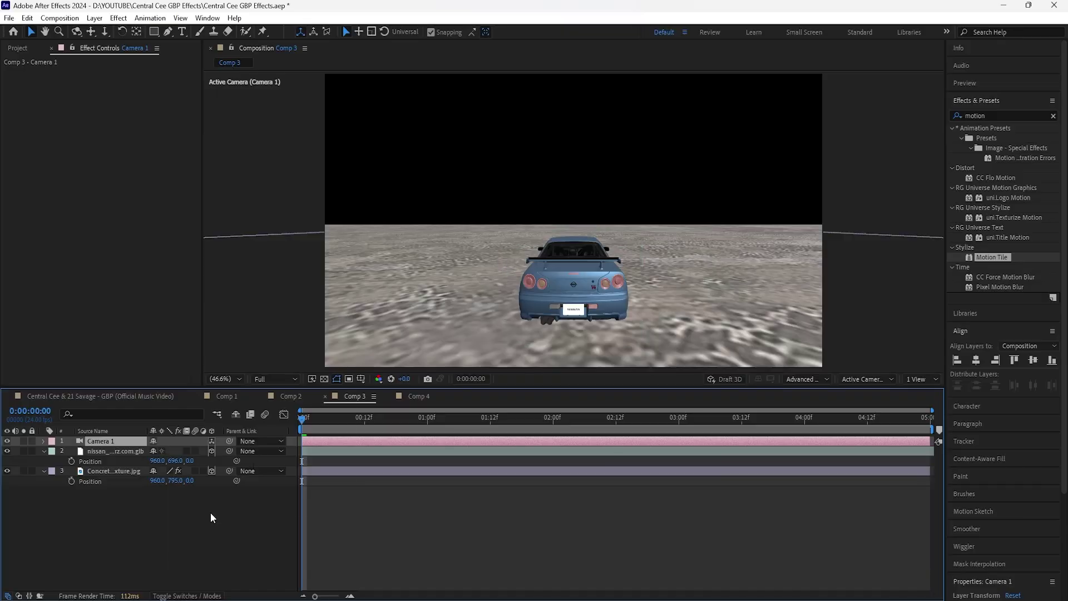
Step: Add a white spot light to the composition
{"action": "right_click", "coordinate": [210, 513]}
{"action": "mouse_move", "coordinate": [295, 369]}
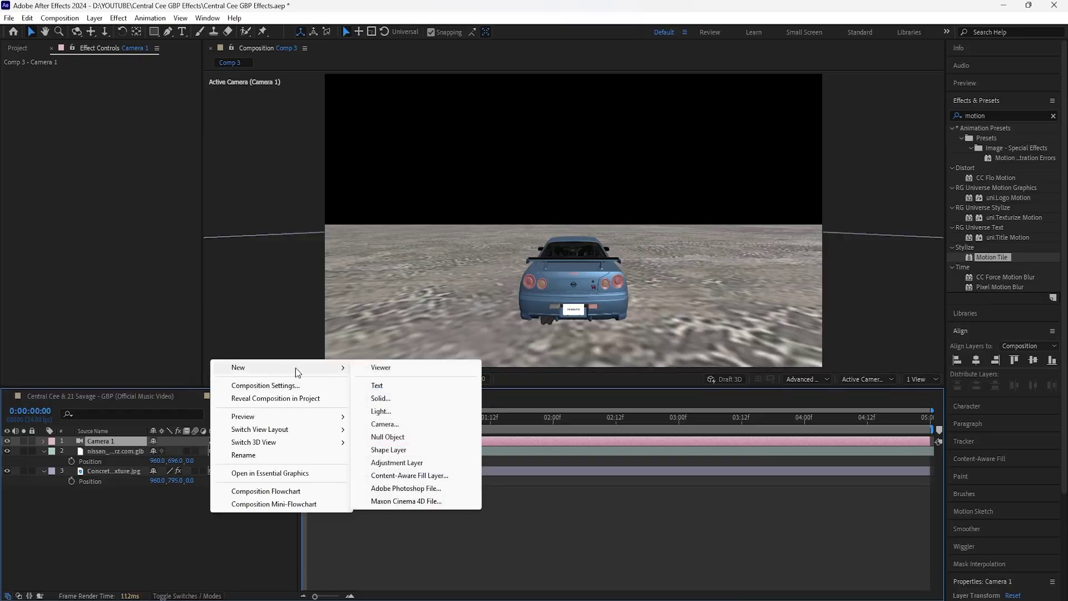
{"action": "left_click", "coordinate": [410, 411]}
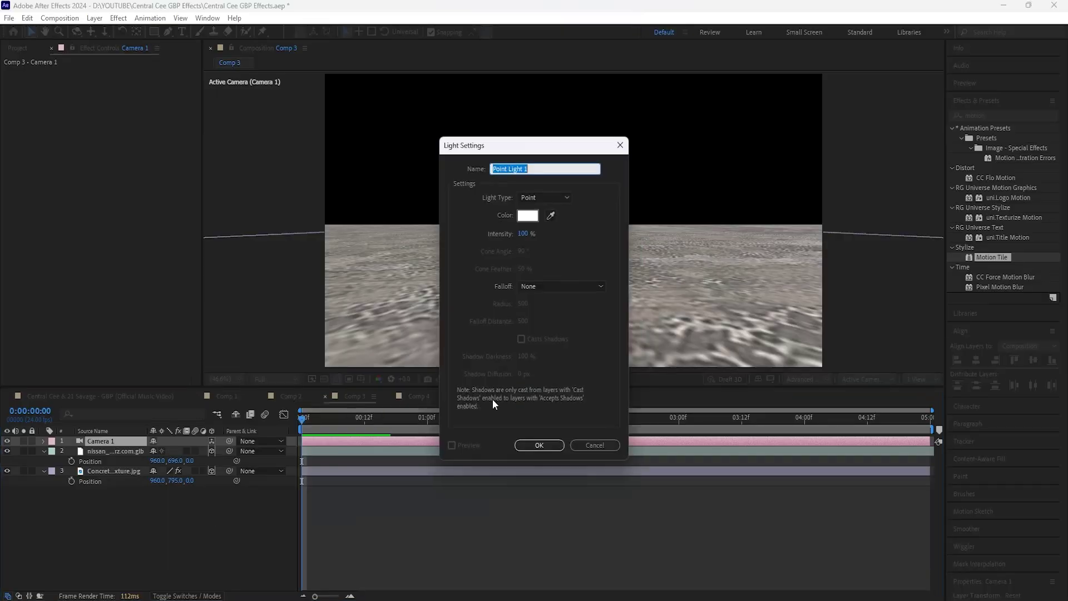
{"action": "left_click", "coordinate": [543, 198]}
{"action": "left_click", "coordinate": [543, 218]}
{"action": "left_click", "coordinate": [538, 445]}
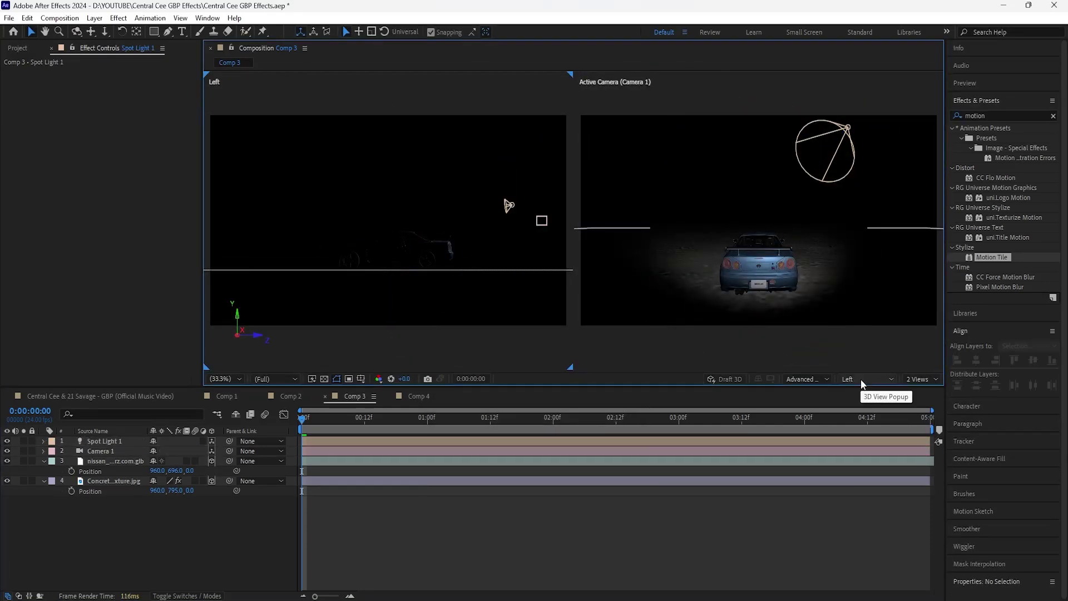
Step: Change the Left view of the two-view layout to Custom View 1
{"action": "left_click", "coordinate": [862, 383]}
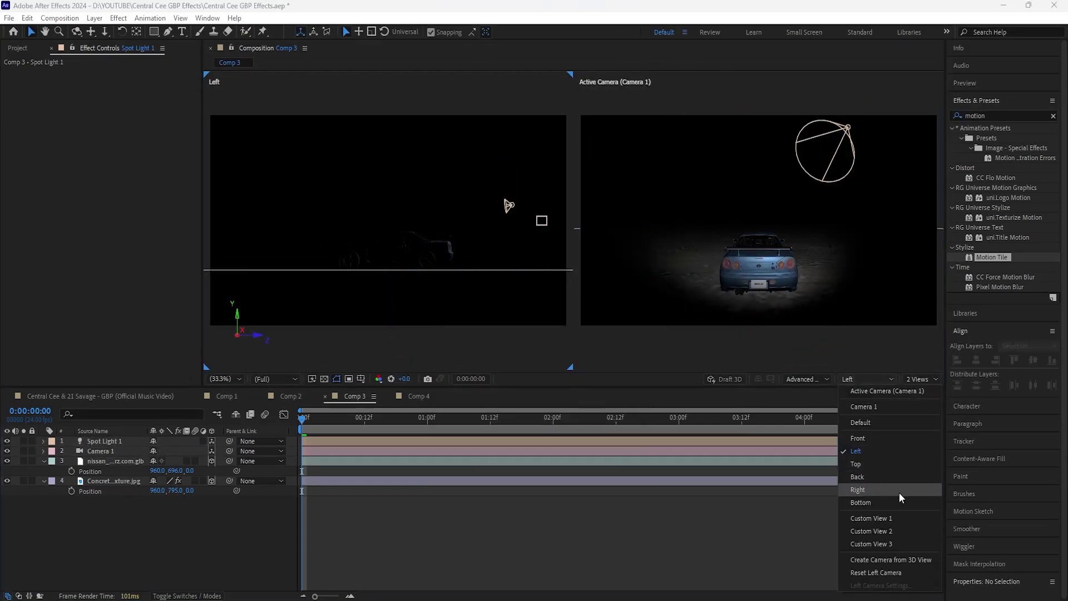
{"action": "left_click", "coordinate": [899, 511]}
{"action": "left_click", "coordinate": [857, 380]}
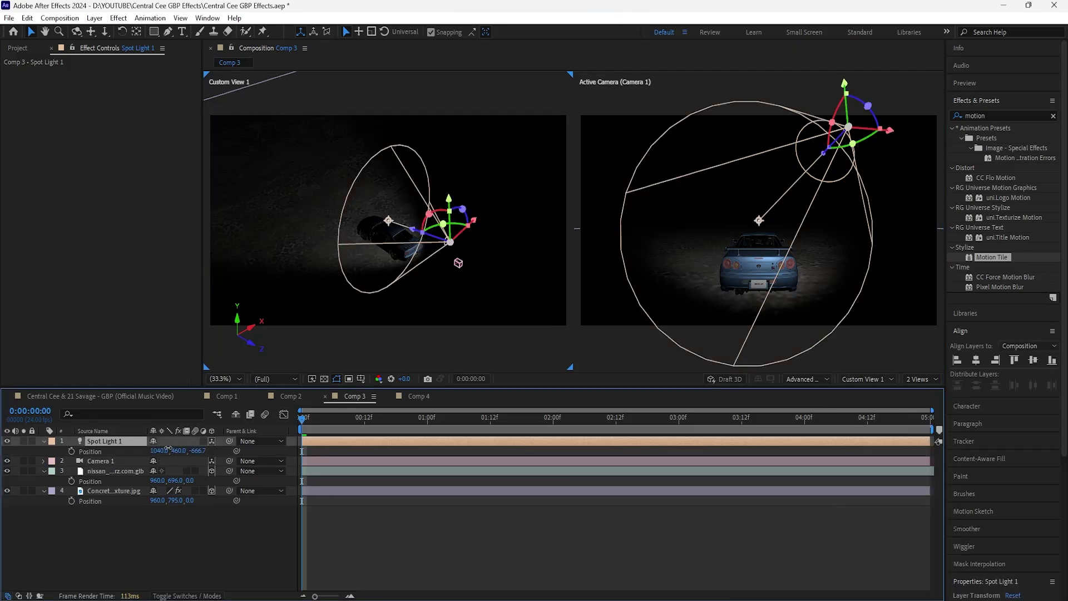
Step: Raise the spot light high above the car, with its position at 1031, -1076, -561.7
{"action": "left_click_drag", "start_coordinate": [167, 450], "coordinate": [292, 513]}
{"action": "left_click_drag", "start_coordinate": [183, 450], "coordinate": [133, 461]}
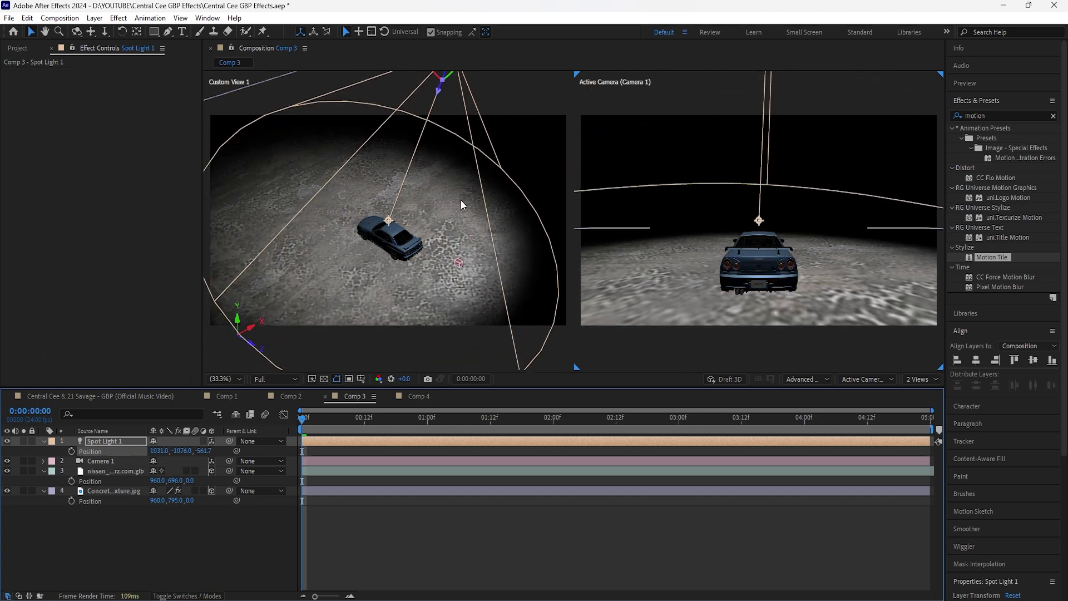
{"action": "scroll", "coordinate": [460, 199], "scroll_direction": "down", "scroll_amount": 3}
{"action": "left_click_drag", "start_coordinate": [157, 450], "coordinate": [472, 410]}
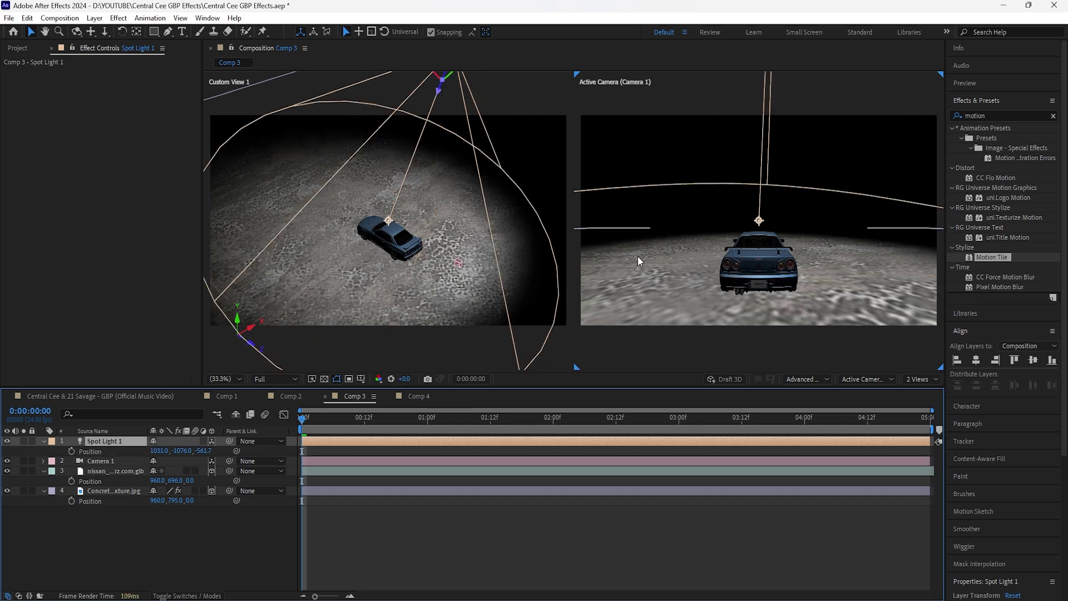
{"action": "key", "text": "ctrl+z"}
Step: Widen the spot light's cone angle to 147° and set its cone feather to 62%
{"action": "left_click", "coordinate": [44, 441]}
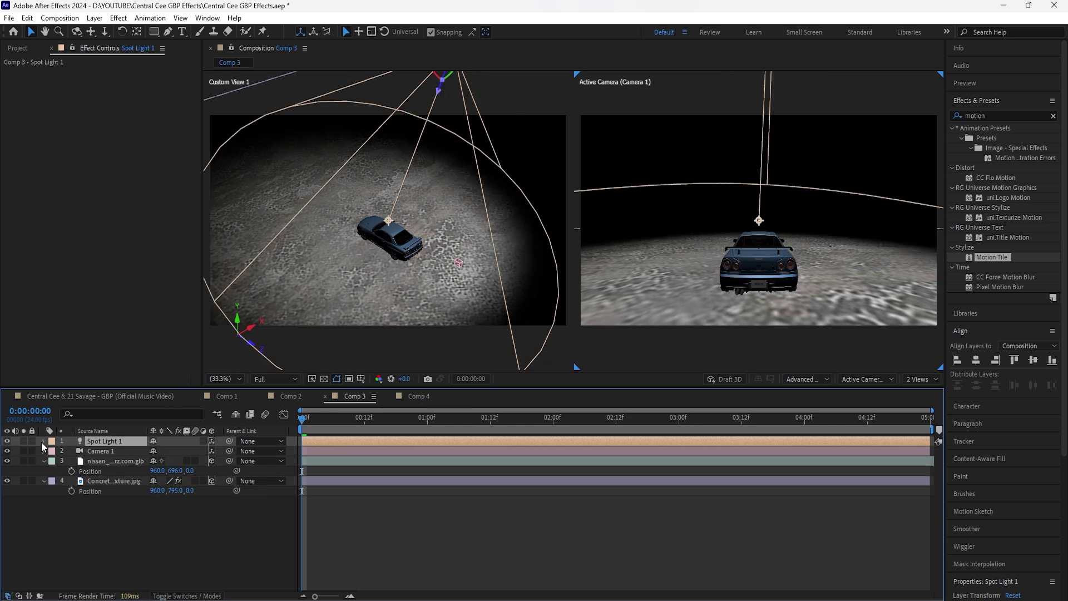
{"action": "left_click", "coordinate": [44, 441]}
{"action": "left_click", "coordinate": [54, 464]}
{"action": "left_click", "coordinate": [54, 462]}
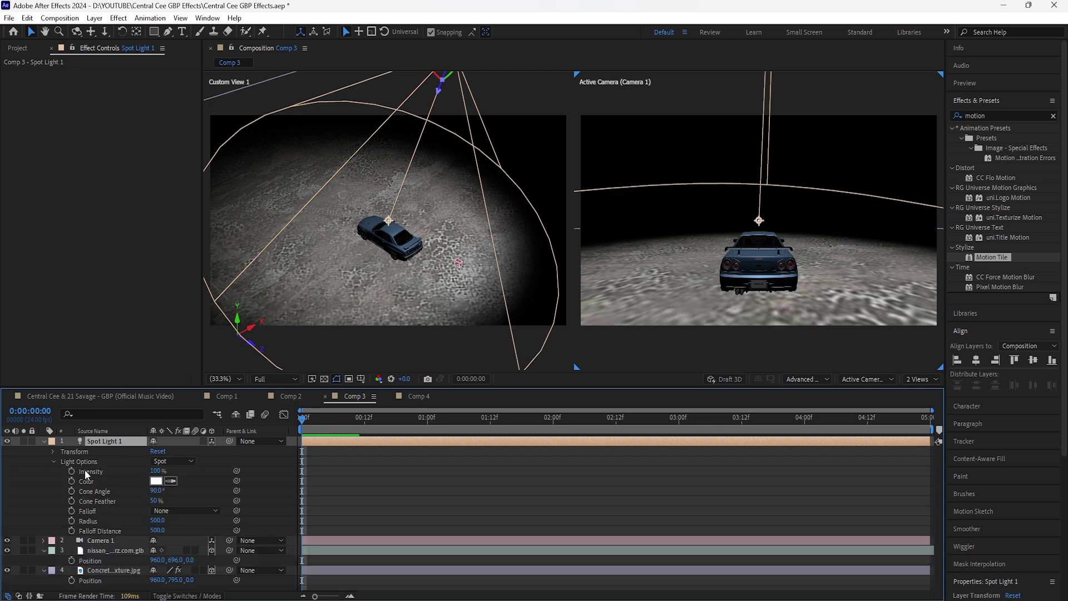
{"action": "mouse_move", "coordinate": [155, 491]}
{"action": "left_mouse_down"}
{"action": "mouse_move", "coordinate": [188, 495]}
{"action": "mouse_move", "coordinate": [162, 504]}
{"action": "left_mouse_up"}
Step: Add a white point light to the scene and set its intensity to 25%
{"action": "left_click", "coordinate": [121, 442]}
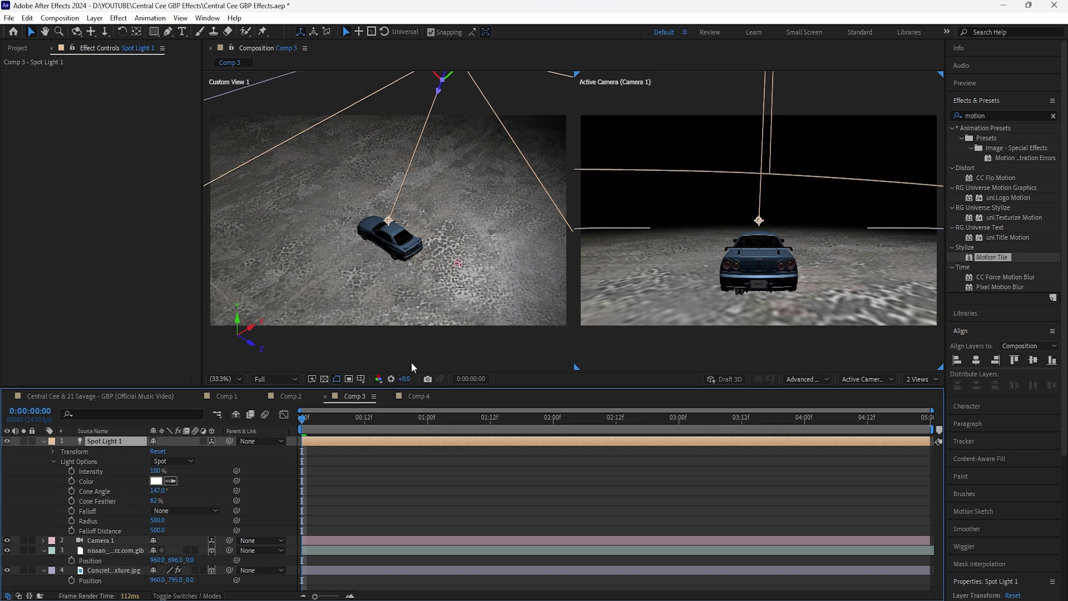
{"action": "right_click", "coordinate": [438, 351]}
{"action": "left_click", "coordinate": [285, 439]}
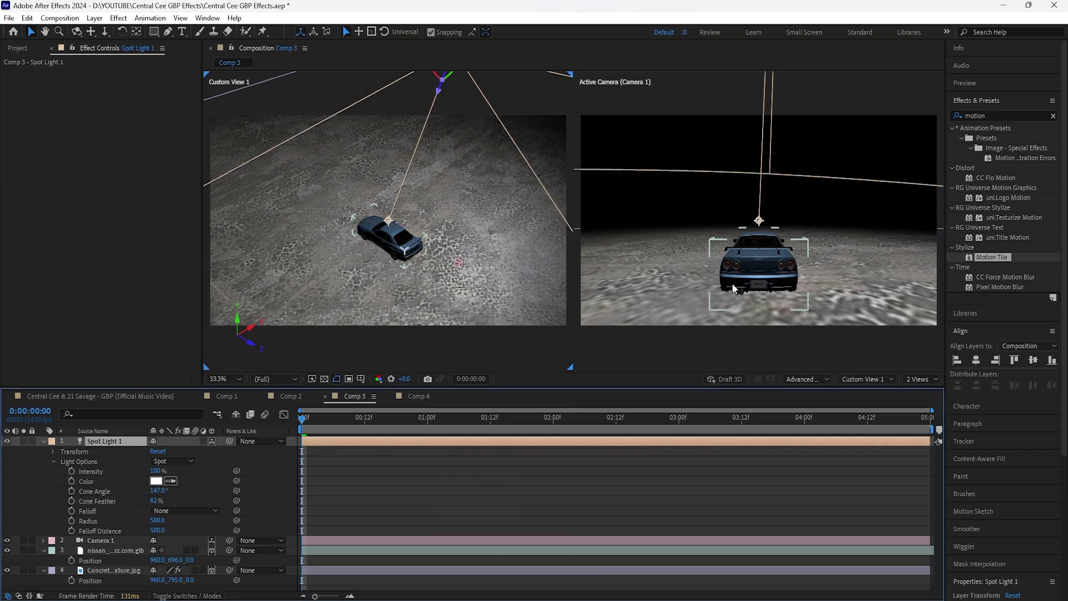
{"action": "scroll", "coordinate": [736, 215], "scroll_direction": "down", "scroll_amount": 4}
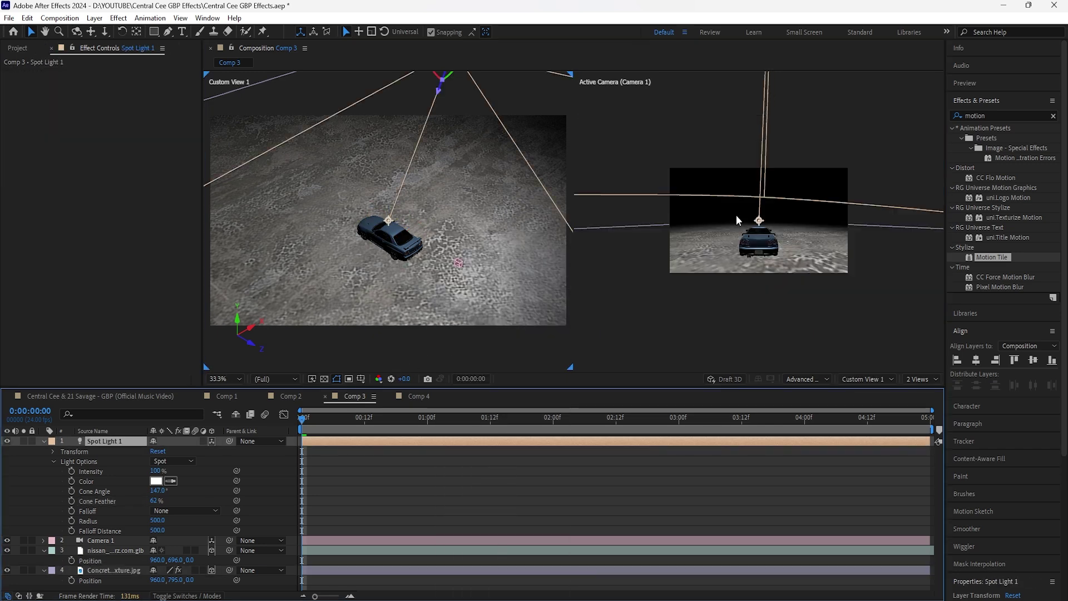
{"action": "right_click", "coordinate": [592, 126]}
{"action": "mouse_move", "coordinate": [640, 133]}
{"action": "left_click", "coordinate": [761, 175]}
{"action": "left_click", "coordinate": [543, 197]}
{"action": "left_click", "coordinate": [556, 234]}
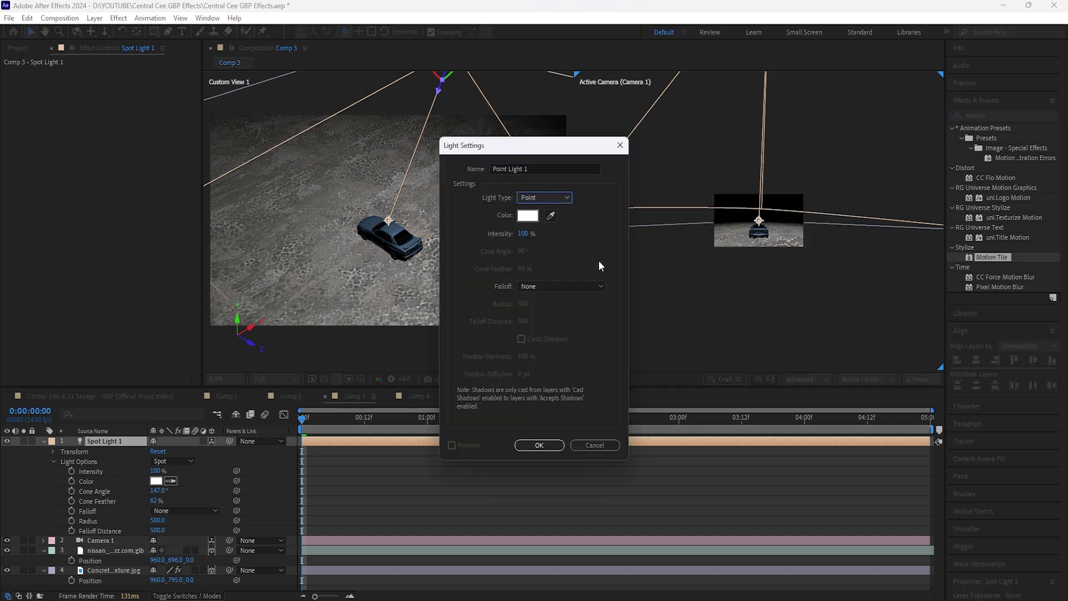
{"action": "left_click", "coordinate": [539, 445]}
{"action": "left_click_drag", "start_coordinate": [154, 460], "coordinate": [122, 471]}
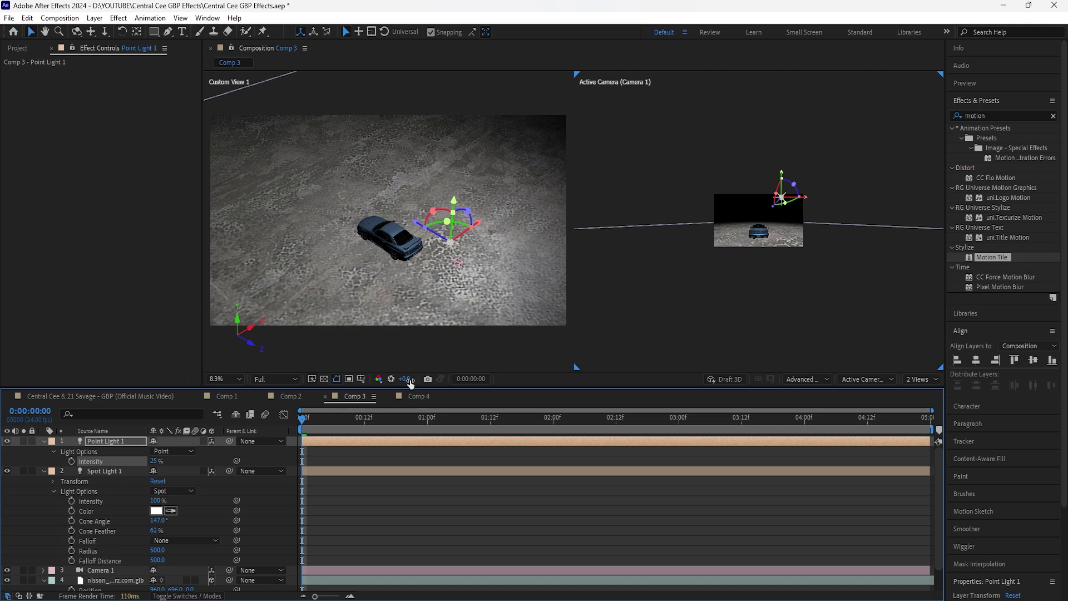
{"action": "key", "text": "shift+slash"}
Step: Move the point light far out beyond the car's rear, with its position at 963, -260, -3050.7
{"action": "left_click", "coordinate": [117, 441]}
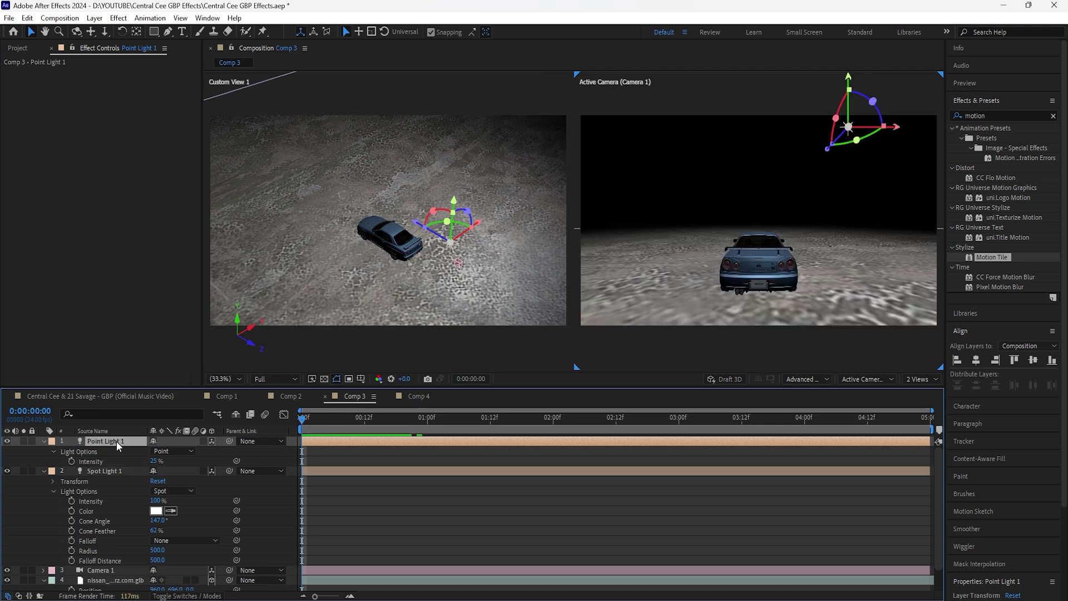
{"action": "key", "text": "p"}
{"action": "left_click_drag", "start_coordinate": [198, 451], "coordinate": [2, 448]}
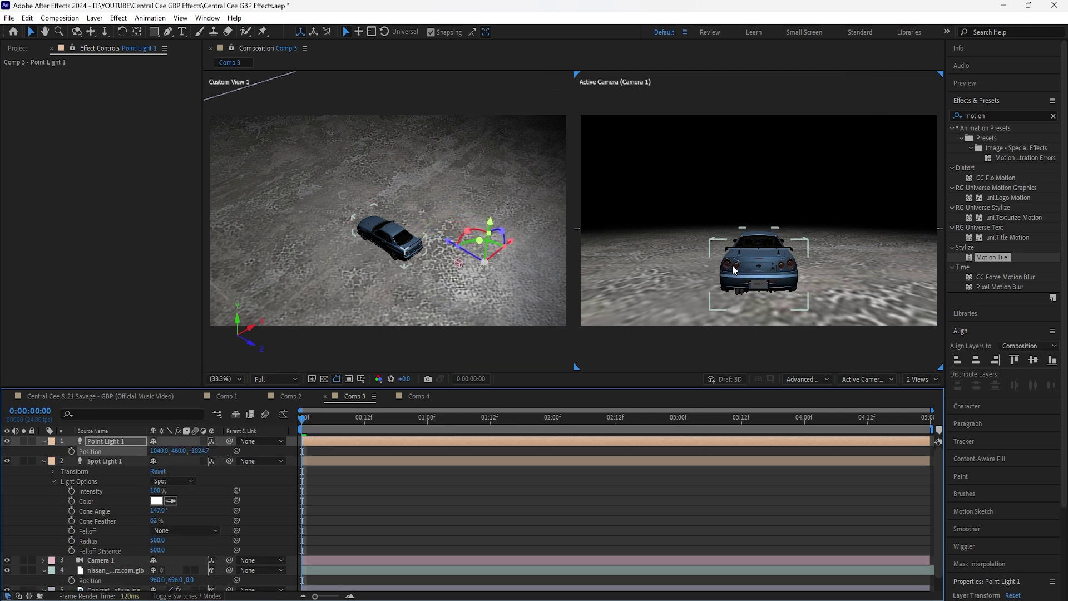
{"action": "left_click_drag", "start_coordinate": [205, 449], "coordinate": [2, 452]}
{"action": "left_click_drag", "start_coordinate": [202, 452], "coordinate": [1, 452]}
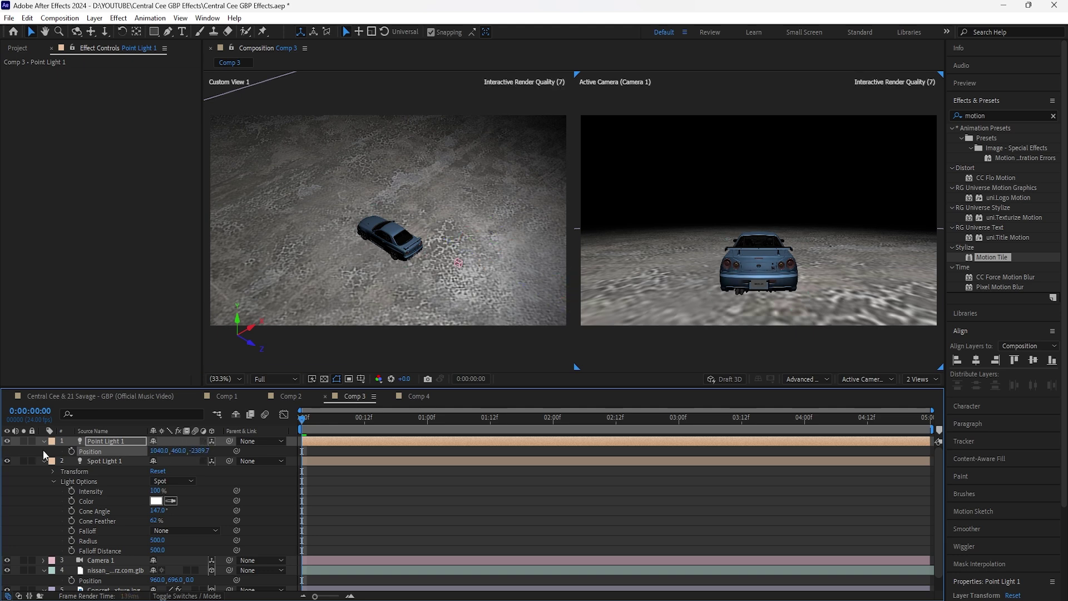
{"action": "left_click_drag", "start_coordinate": [194, 453], "coordinate": [293, 472]}
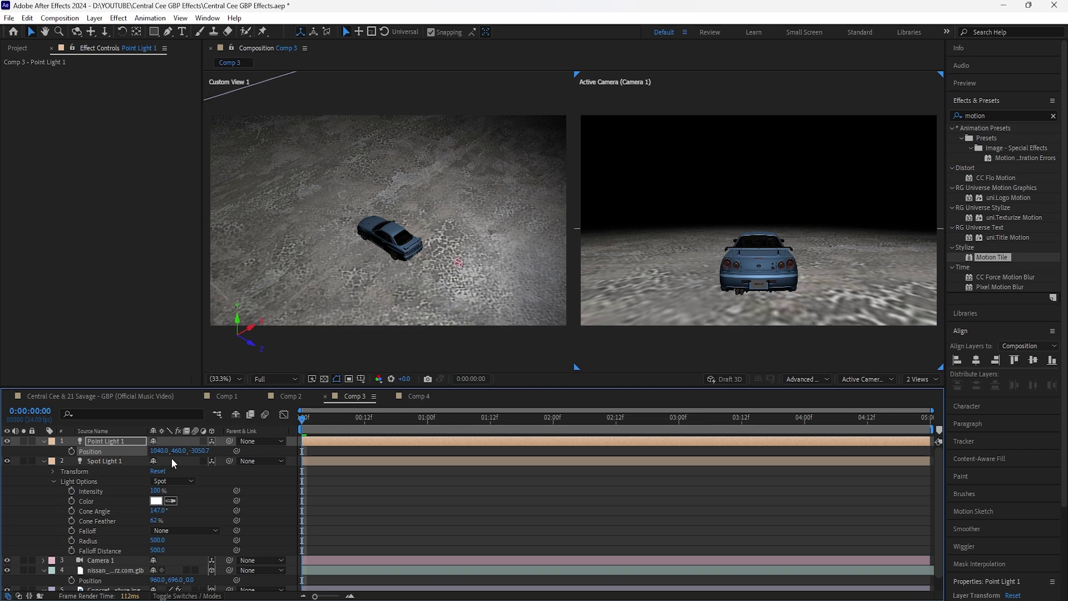
{"action": "left_click_drag", "start_coordinate": [176, 450], "coordinate": [259, 492]}
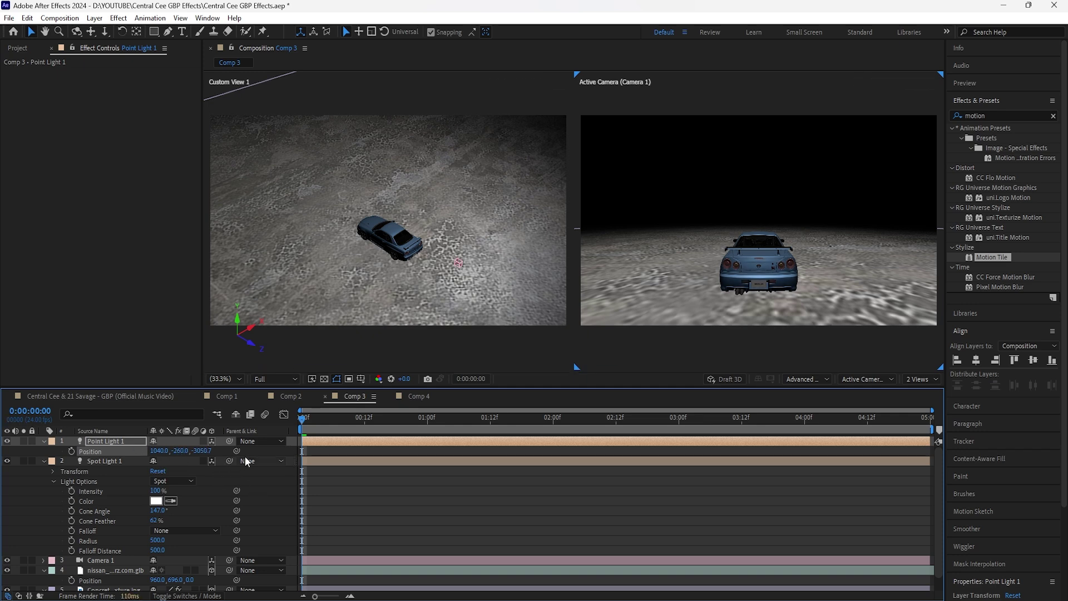
{"action": "left_click_drag", "start_coordinate": [159, 450], "coordinate": [122, 456]}
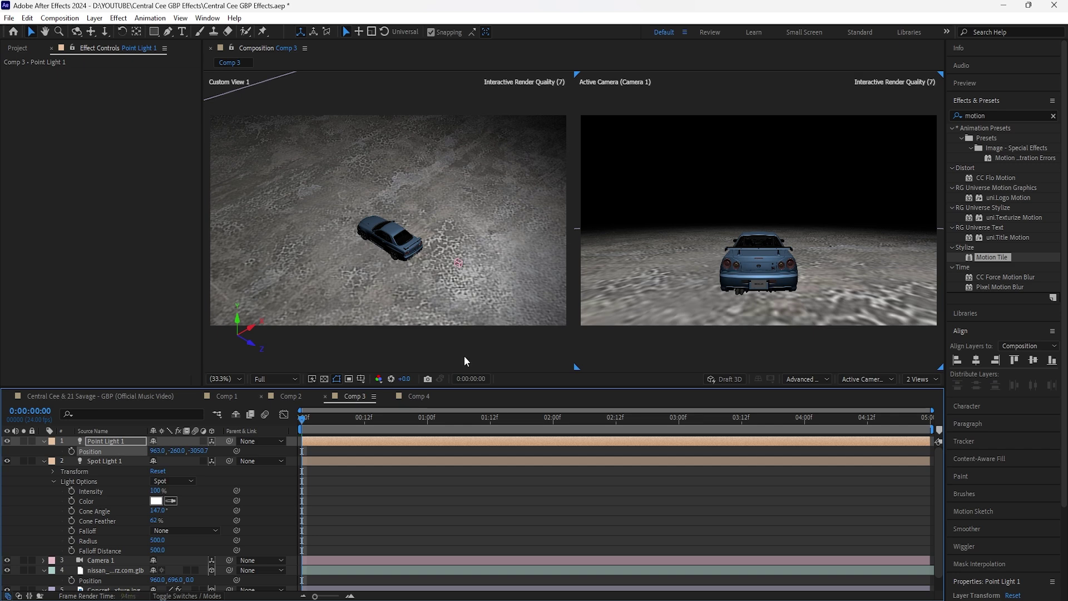
Step: Compare the car's lighting with the point light hidden and shown again
{"action": "left_click", "coordinate": [466, 361]}
{"action": "scroll", "coordinate": [466, 361], "scroll_direction": "down", "scroll_amount": 2}
{"action": "left_click", "coordinate": [120, 442]}
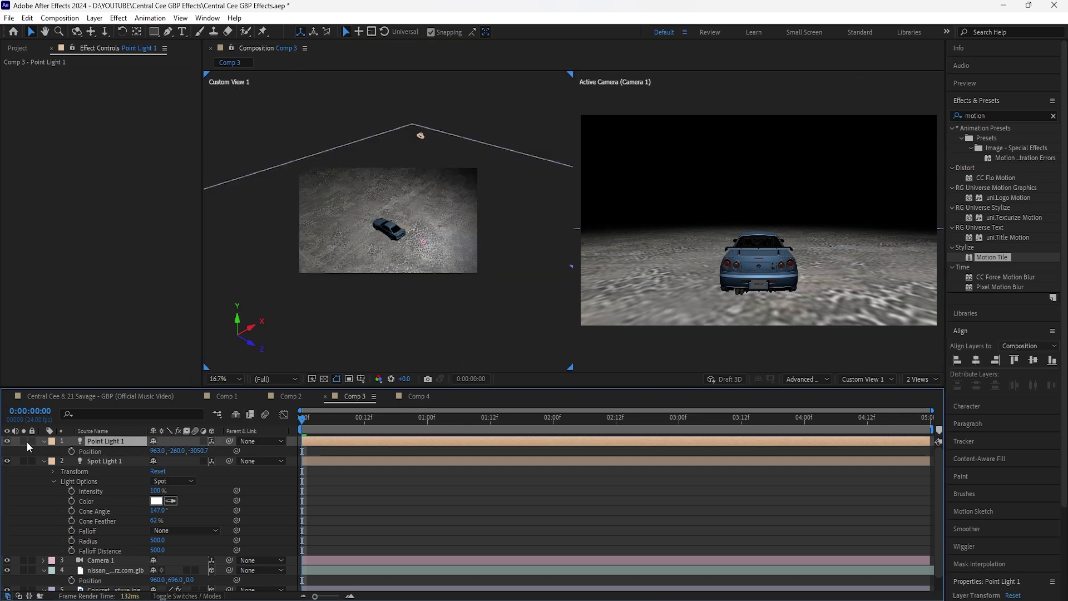
{"action": "left_click", "coordinate": [7, 441]}
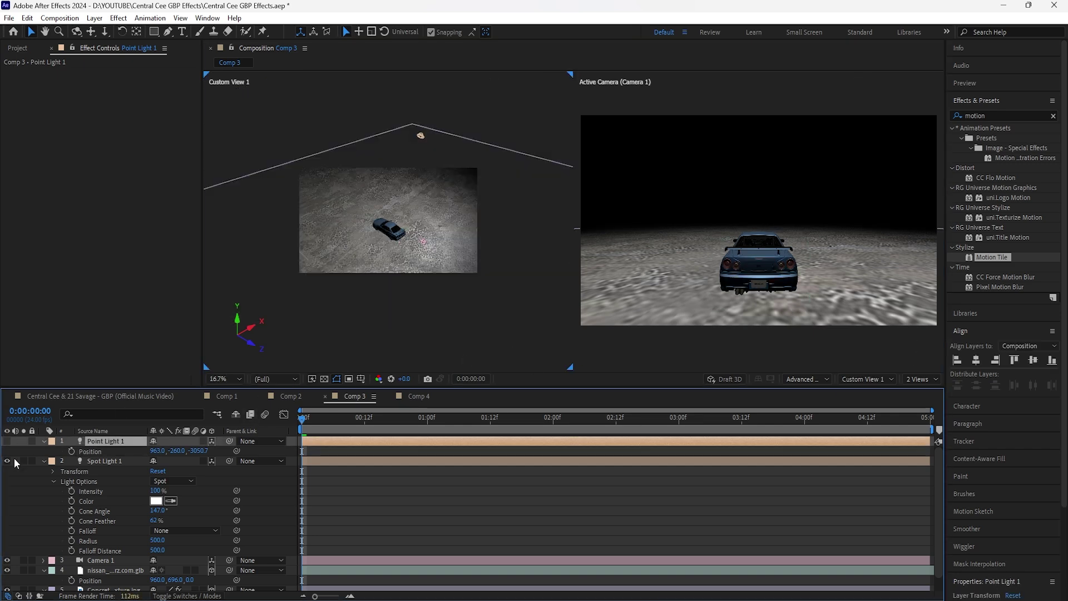
{"action": "left_click", "coordinate": [8, 440]}
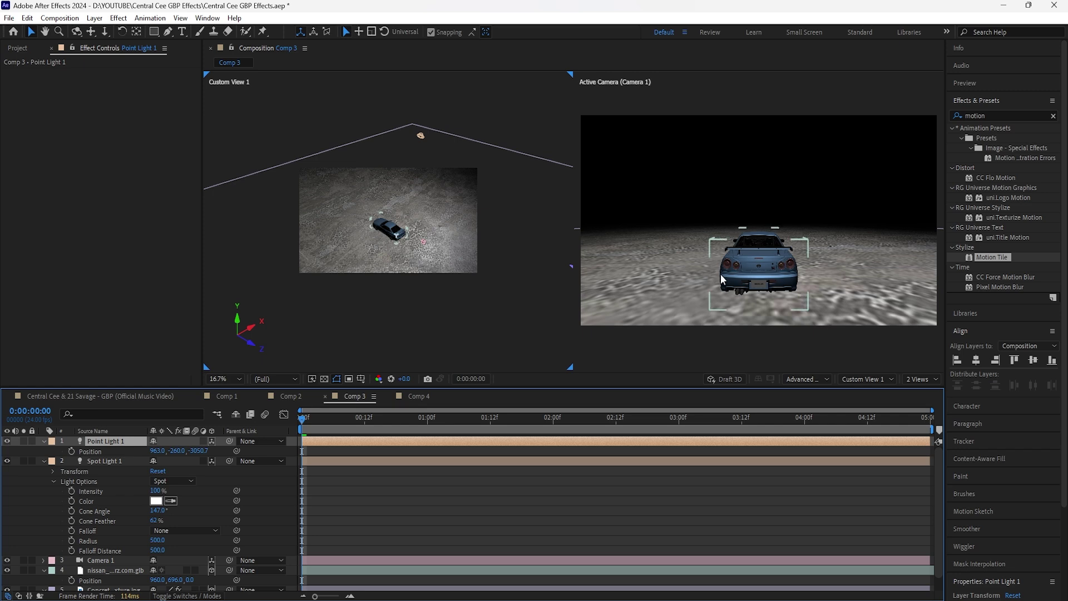
Step: Return to a single active camera view and move the camera layer above both lights in the layer stack
{"action": "left_click", "coordinate": [810, 287]}
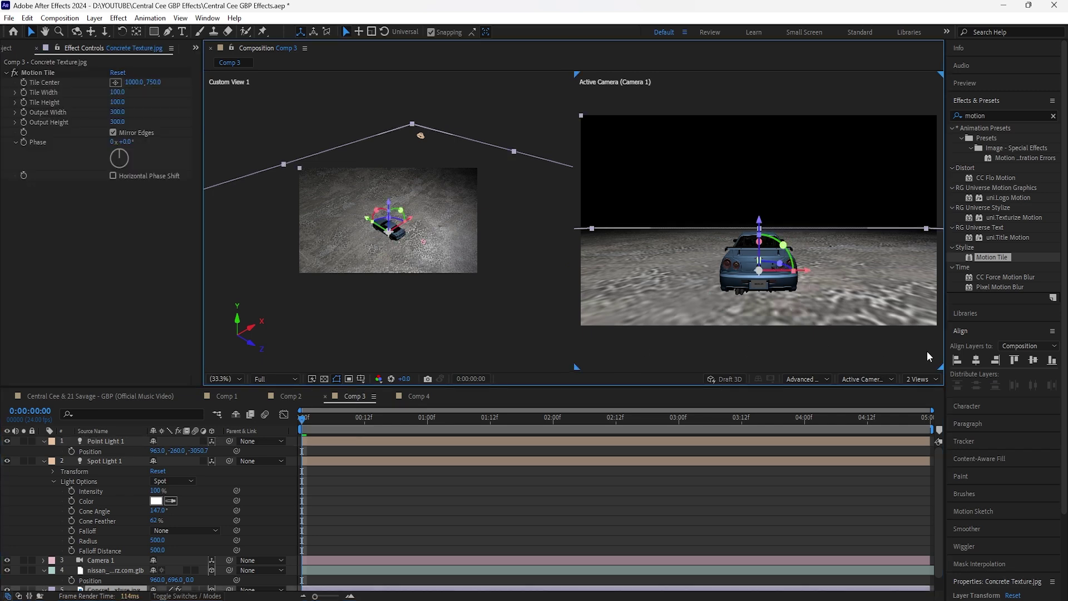
{"action": "left_click", "coordinate": [923, 379]}
{"action": "left_click", "coordinate": [940, 398]}
{"action": "left_click", "coordinate": [106, 560]}
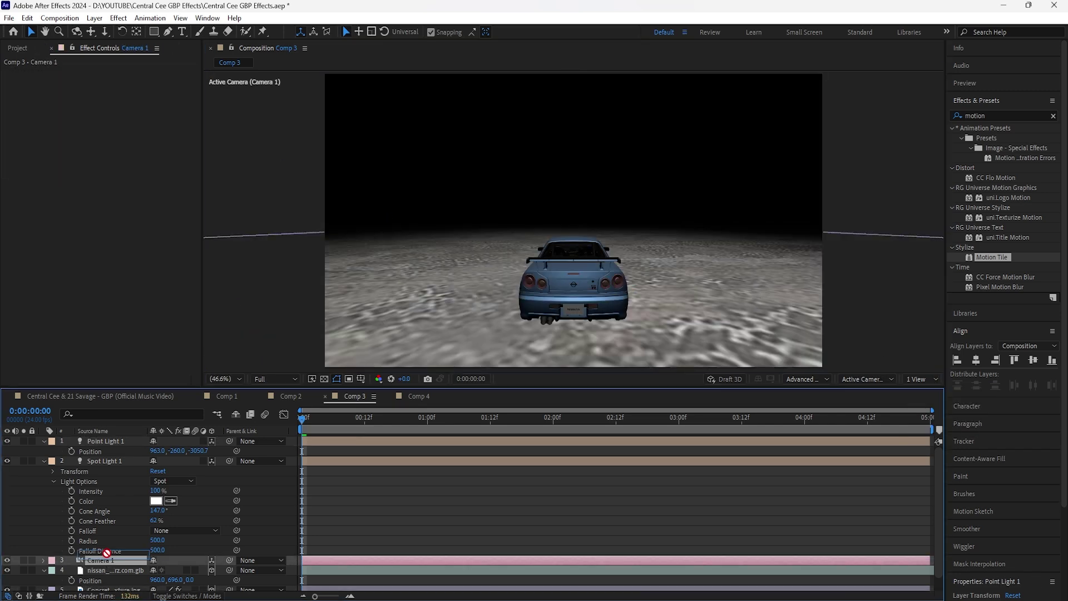
{"action": "left_click_drag", "start_coordinate": [112, 432], "coordinate": [116, 439]}
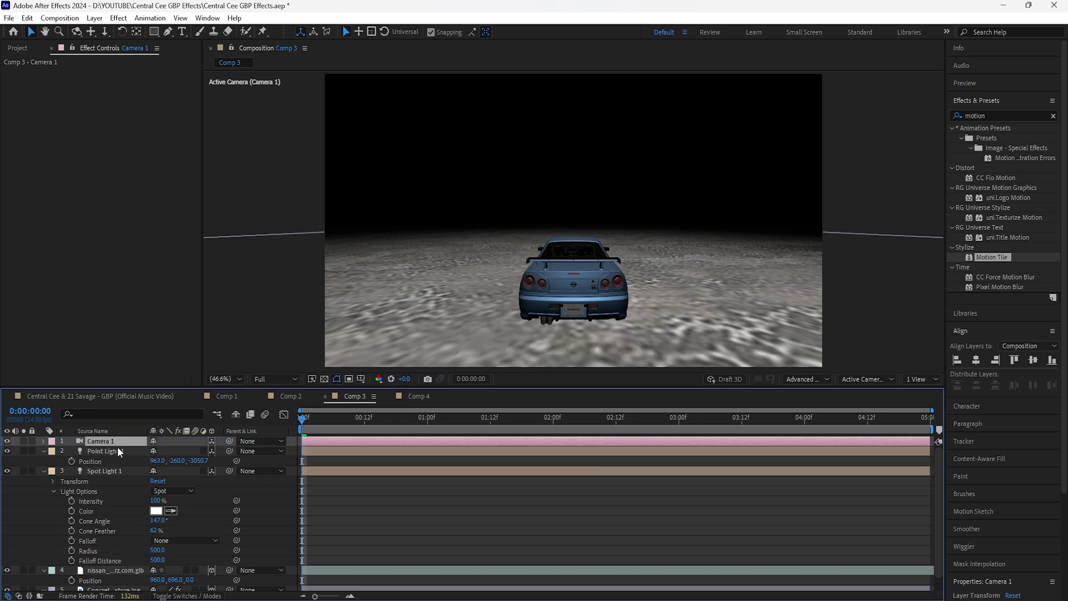
Step: Add an adjustment layer directly above the car model and apply the Brightness & Contrast effect to it
{"action": "right_click", "coordinate": [271, 198]}
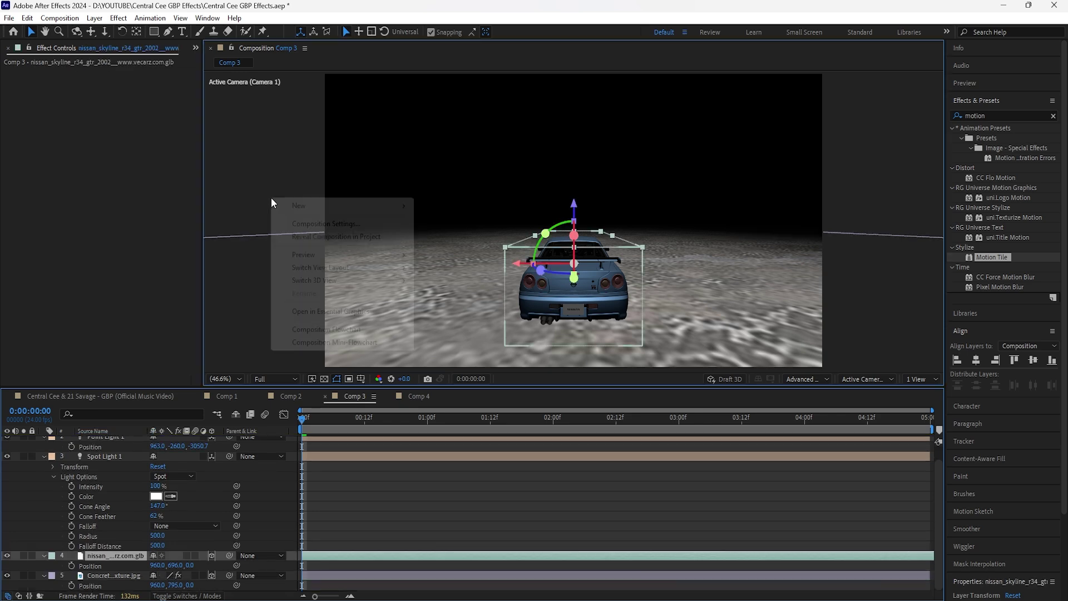
{"action": "mouse_move", "coordinate": [317, 204]}
{"action": "left_click", "coordinate": [451, 317]}
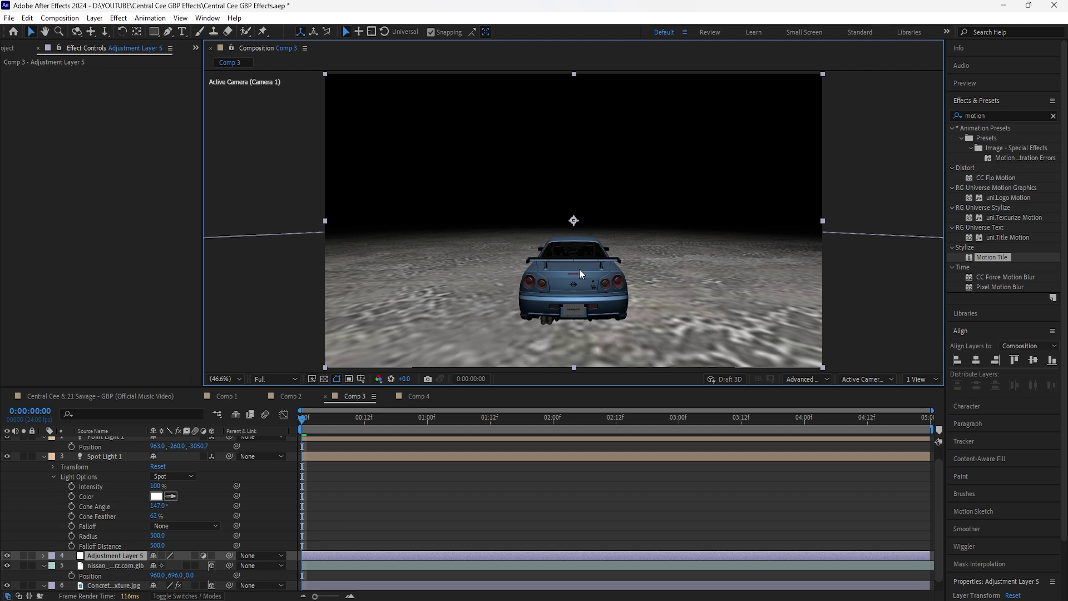
{"action": "left_click", "coordinate": [1053, 116]}
{"action": "type", "text": "bright"}
{"action": "left_click_drag", "start_coordinate": [1001, 191], "coordinate": [111, 555]}
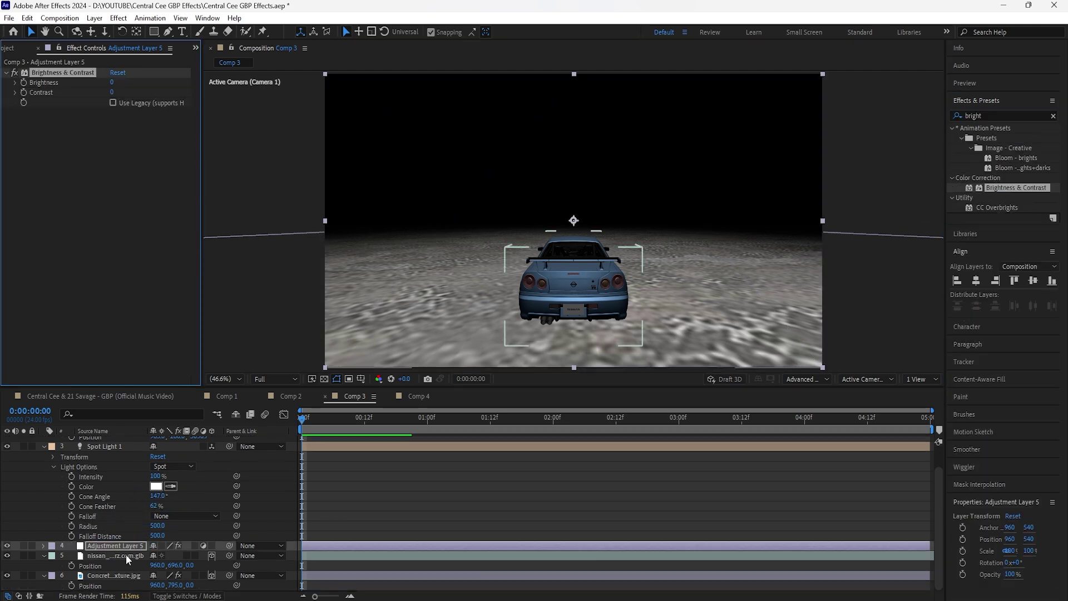
{"action": "left_click", "coordinate": [125, 554]}
{"action": "left_click", "coordinate": [129, 549]}
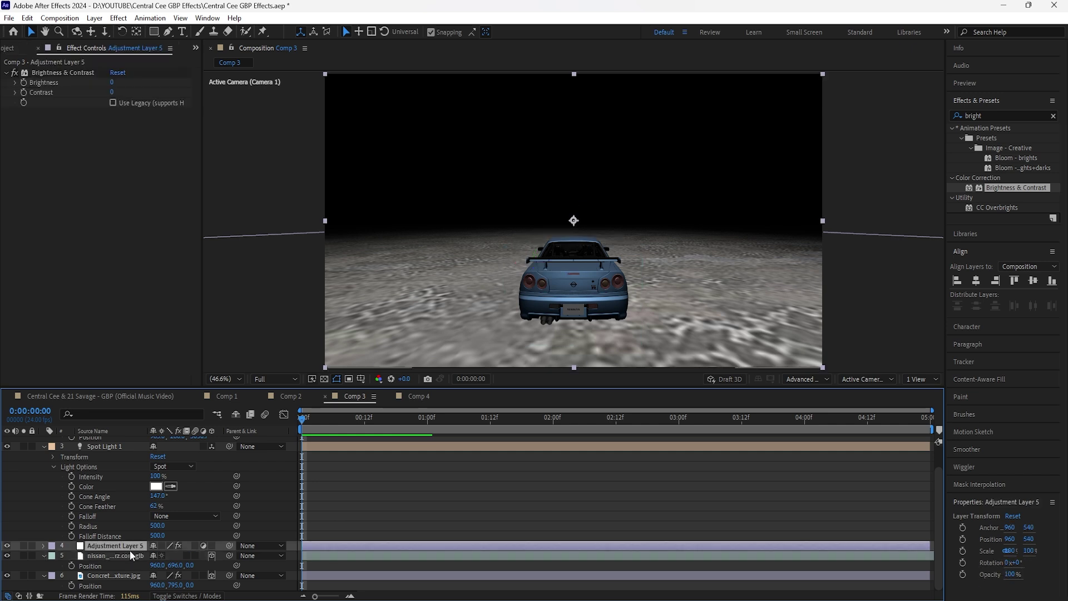
Step: Set the Nissan model as the adjustment layer's track matte and turn the model layer's visibility back on
{"action": "left_click", "coordinate": [185, 596]}
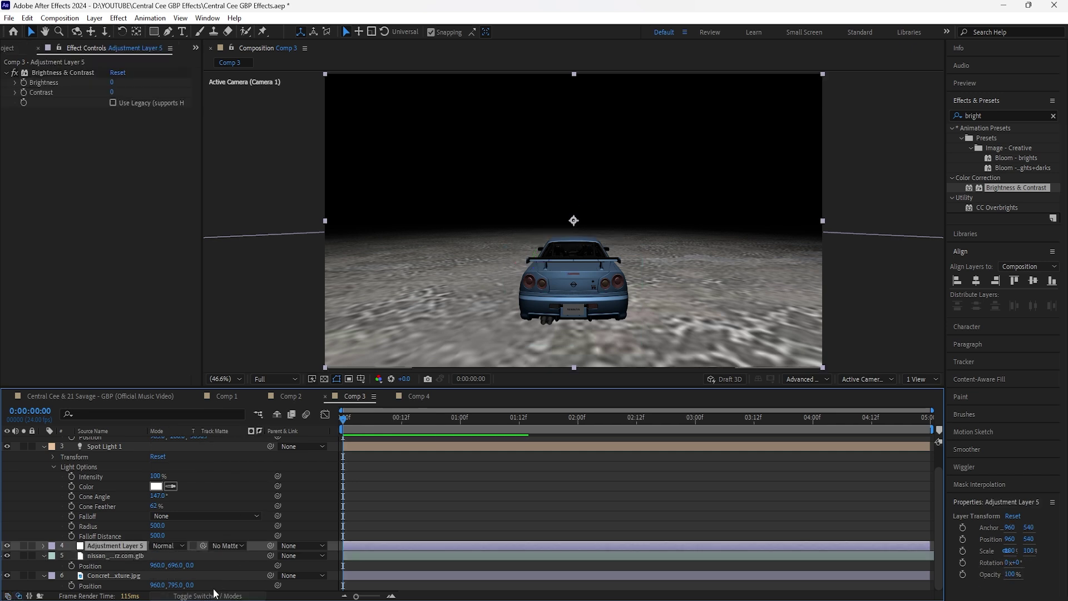
{"action": "left_click", "coordinate": [234, 548]}
{"action": "left_click", "coordinate": [259, 521]}
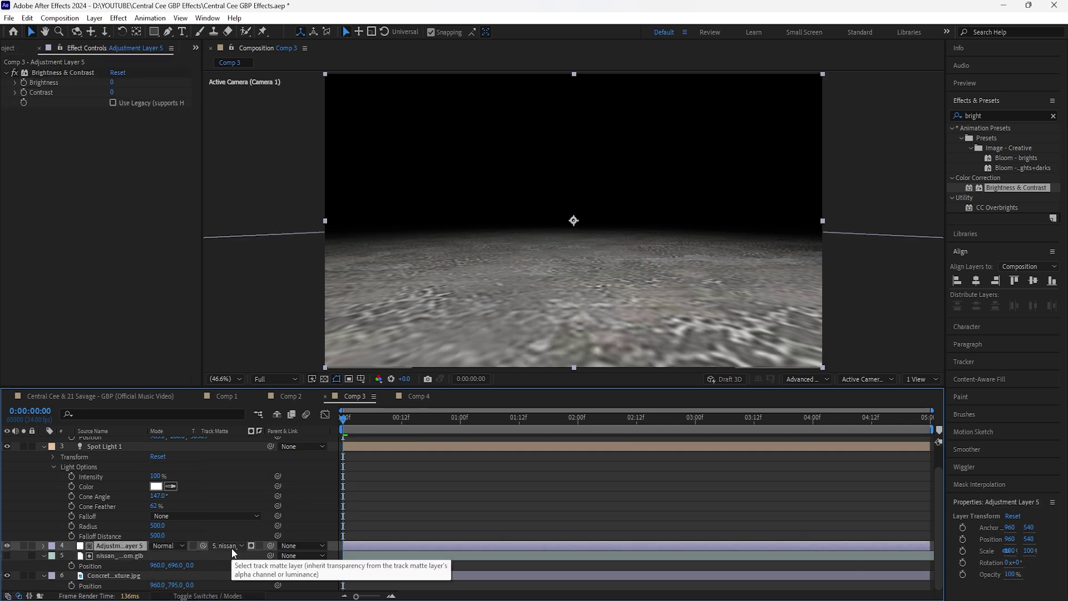
{"action": "left_click", "coordinate": [121, 555]}
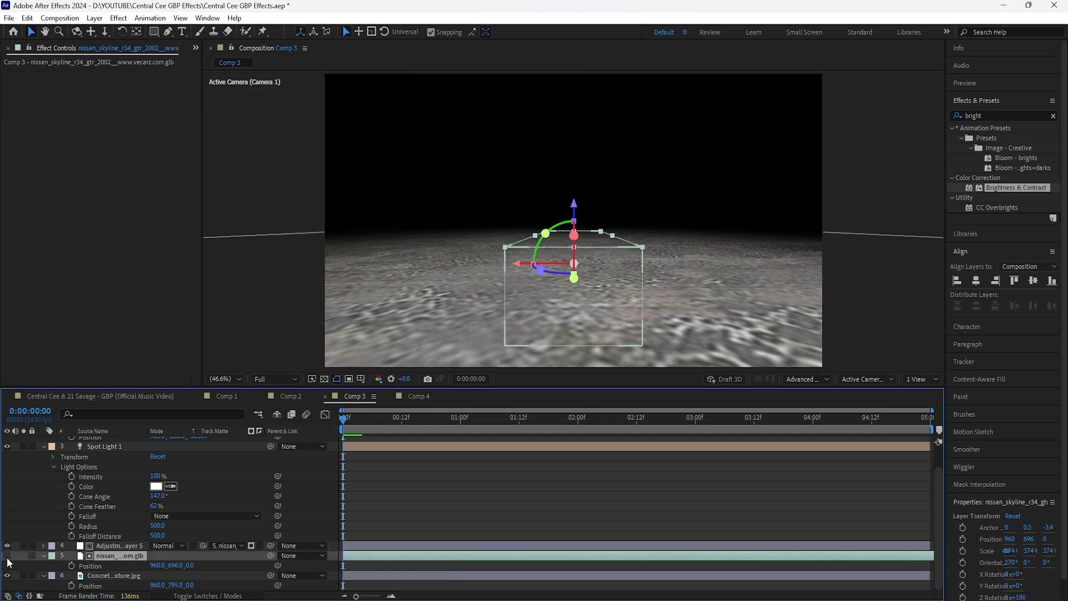
{"action": "left_click", "coordinate": [7, 556]}
Step: Set the adjustment layer's Brightness to 50 and Contrast to 80
{"action": "left_click", "coordinate": [119, 546]}
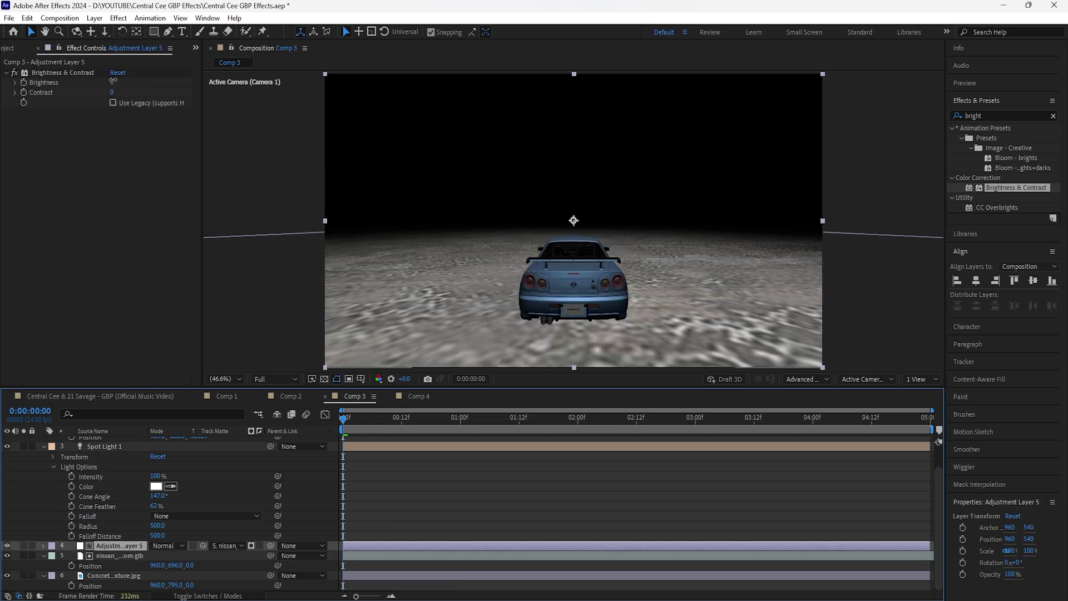
{"action": "left_click_drag", "start_coordinate": [113, 82], "coordinate": [162, 97]}
Step: Apply Hue/Saturation to the adjustment layer and raise the Master Saturation to 31
{"action": "left_click", "coordinate": [117, 550]}
{"action": "left_click", "coordinate": [119, 549]}
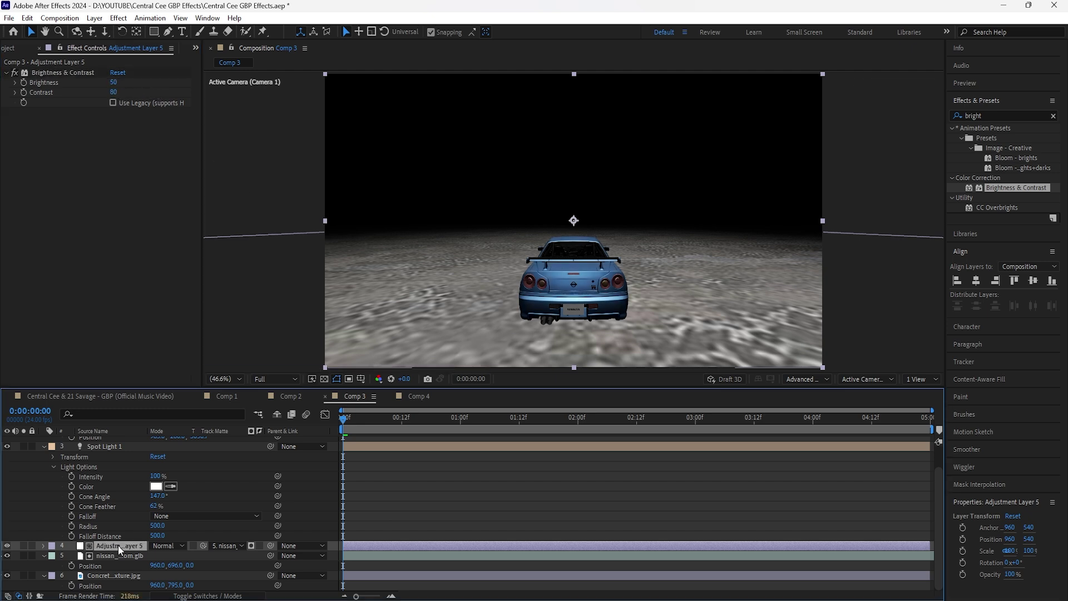
{"action": "left_click", "coordinate": [1053, 115]}
{"action": "left_click", "coordinate": [1046, 116]}
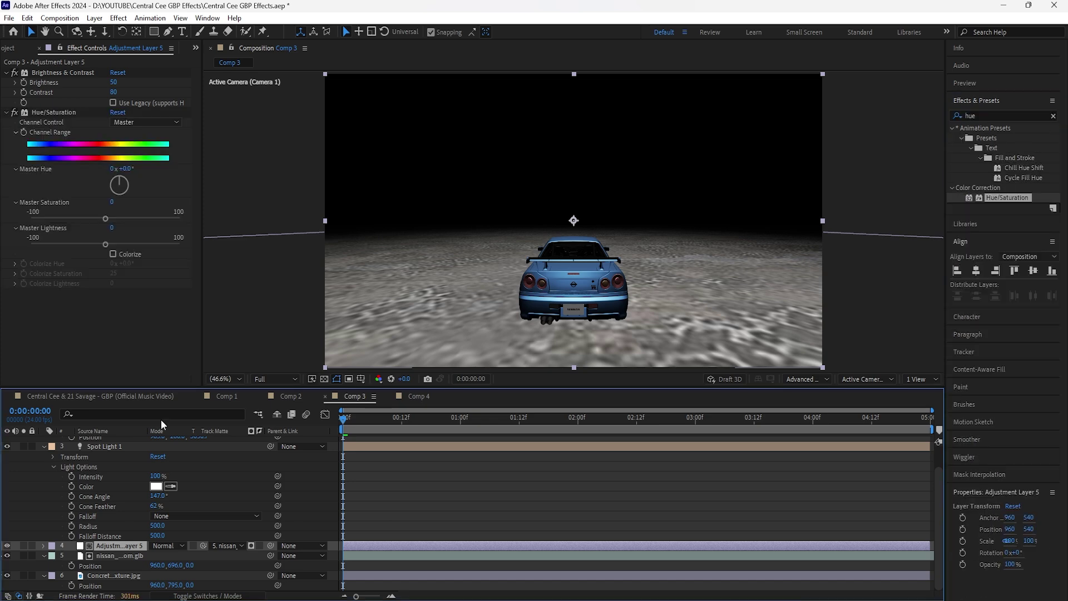
{"action": "left_click_drag", "start_coordinate": [106, 218], "coordinate": [129, 220]}
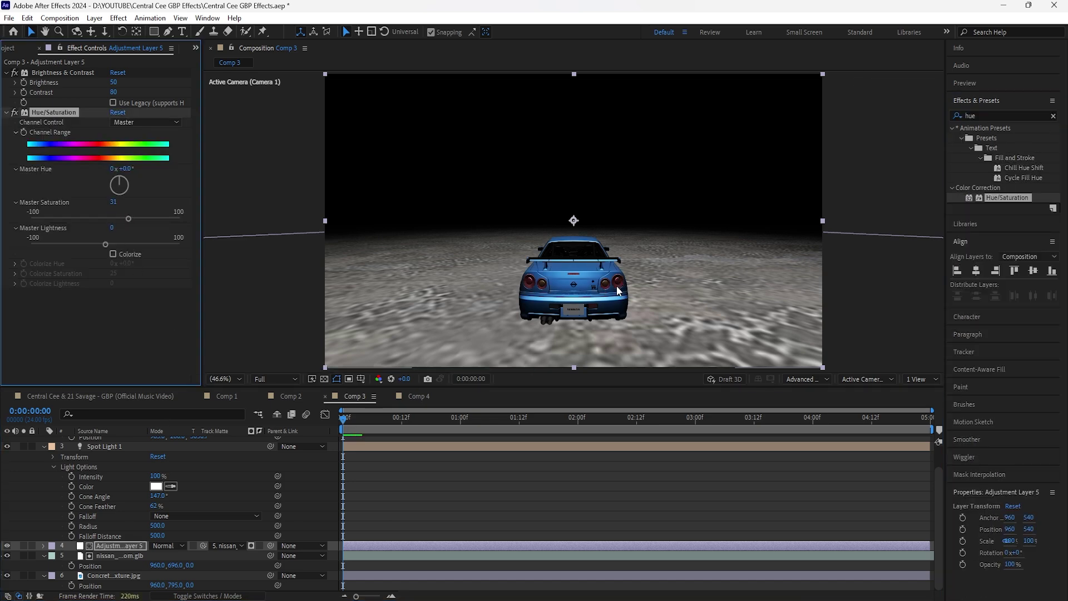
Step: Switch the Hue/Saturation channel control to Reds and set the Red Saturation to 49
{"action": "left_click", "coordinate": [173, 123]}
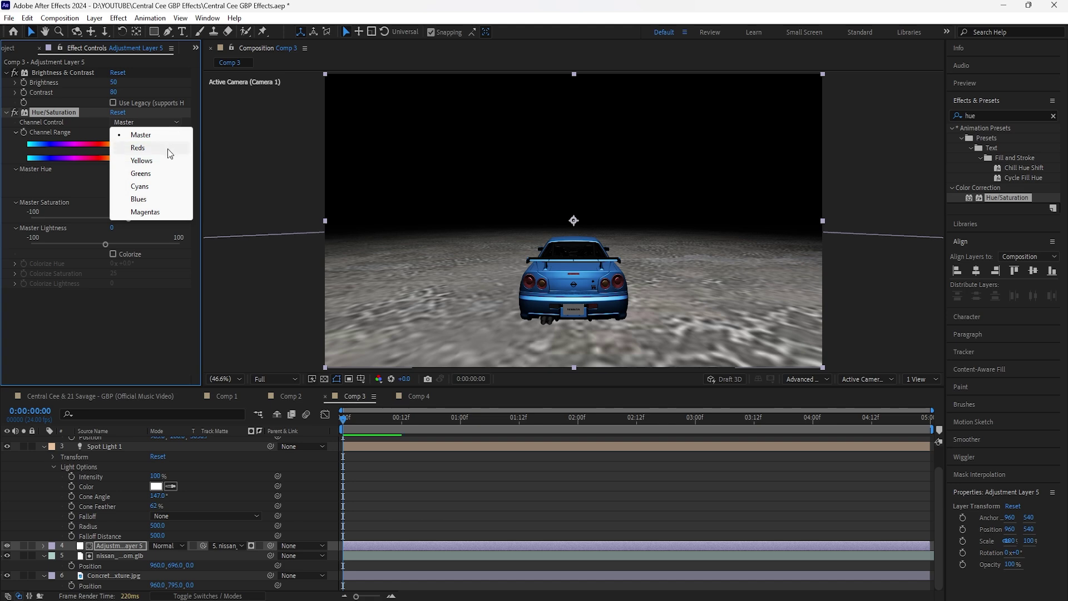
{"action": "left_click", "coordinate": [168, 148]}
{"action": "left_click", "coordinate": [133, 220]}
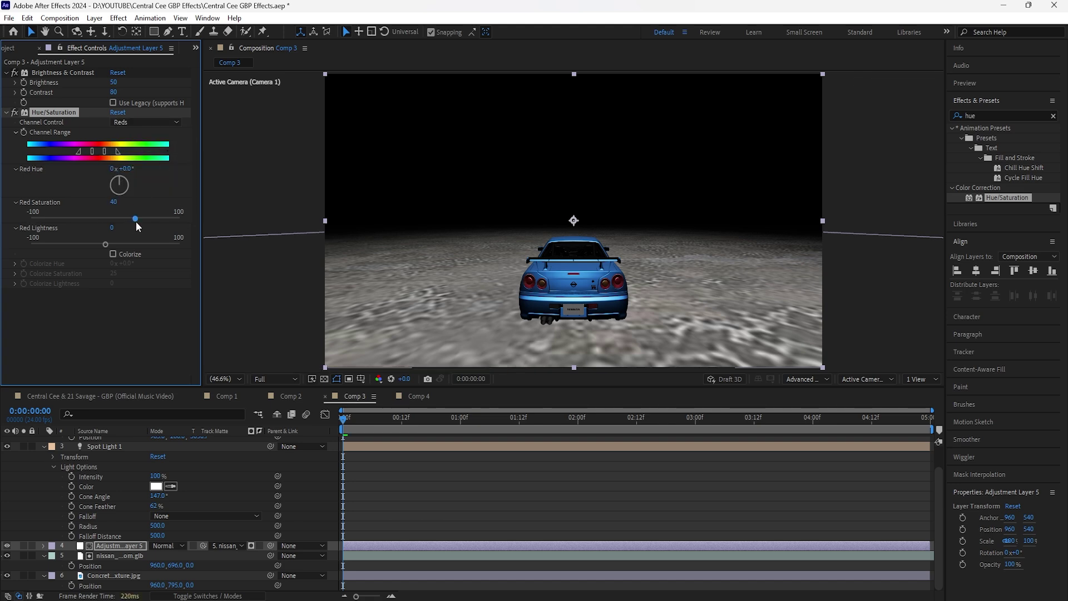
{"action": "left_click_drag", "start_coordinate": [137, 222], "coordinate": [142, 221]}
Step: Compare the car's colours with the adjustment layer hidden and shown
{"action": "left_click", "coordinate": [8, 546]}
{"action": "left_click", "coordinate": [8, 548]}
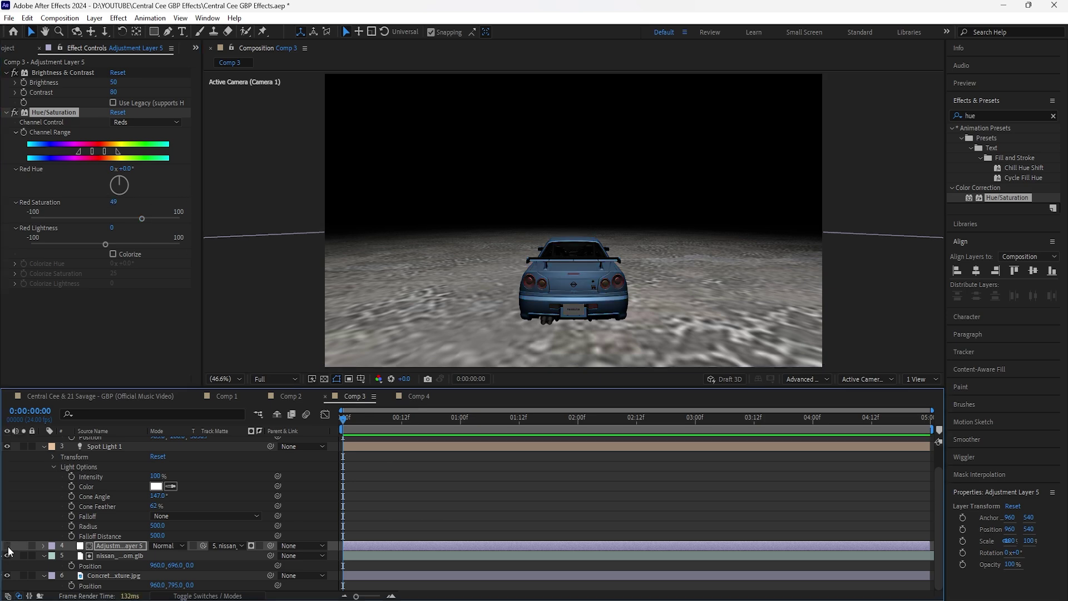
{"action": "left_click", "coordinate": [7, 547]}
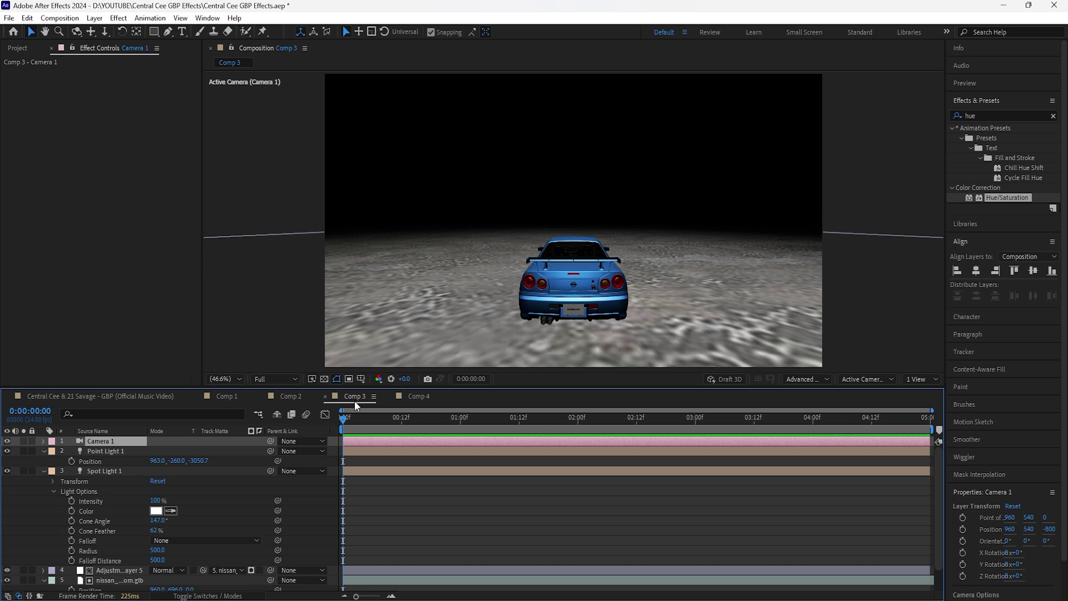
Step: Add a null object above the camera and make it a 3D layer
{"action": "right_click", "coordinate": [262, 190]}
{"action": "mouse_move", "coordinate": [312, 198]}
{"action": "left_click", "coordinate": [440, 279]}
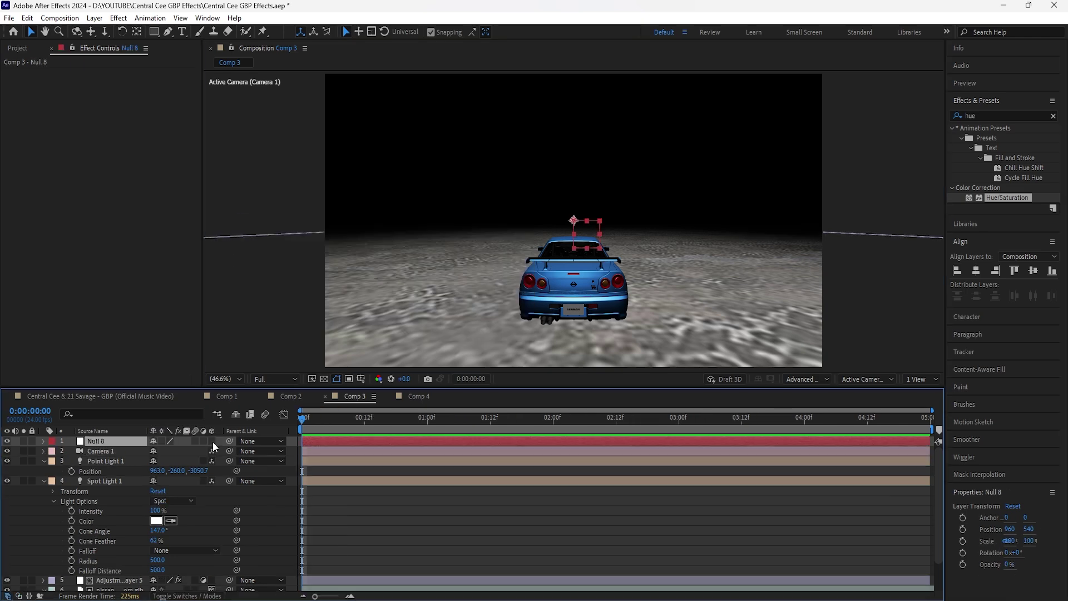
{"action": "left_click", "coordinate": [212, 441]}
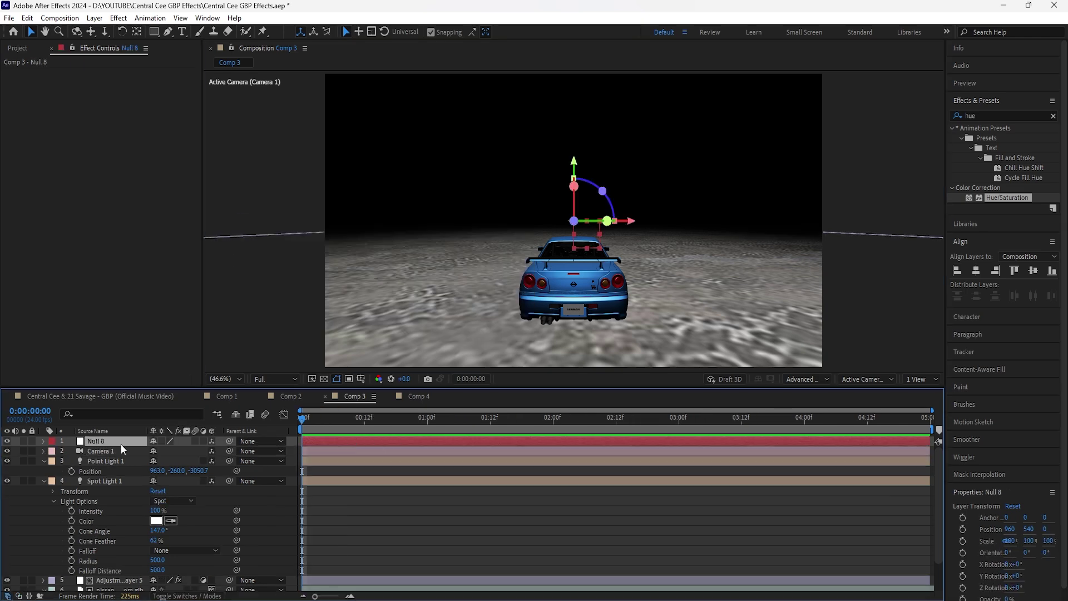
Step: Give the null a yellow label and parent the camera layer to it
{"action": "left_click", "coordinate": [53, 444]}
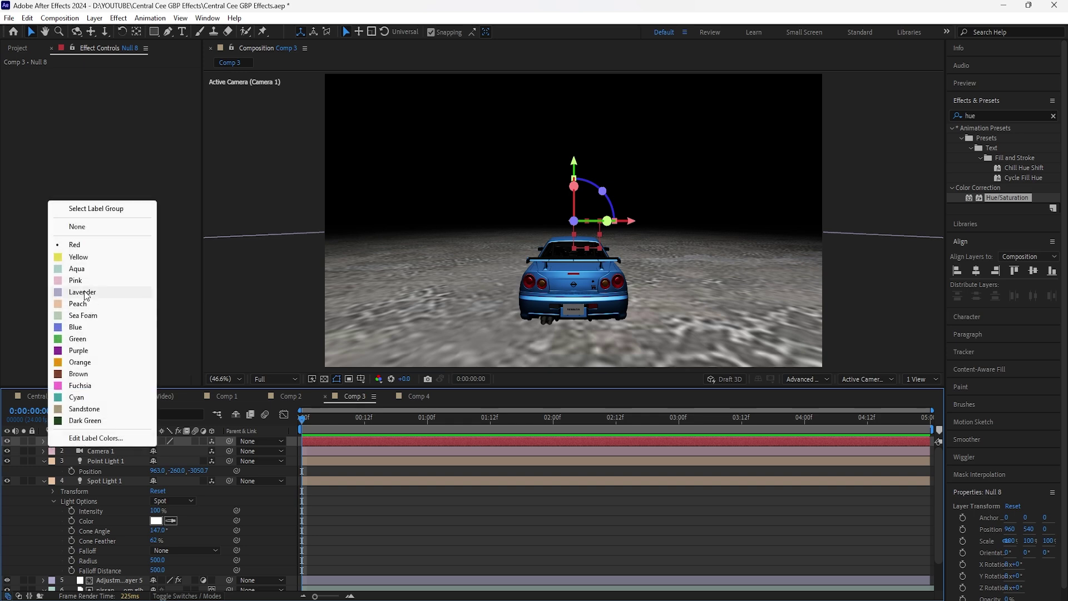
{"action": "left_click", "coordinate": [72, 261]}
{"action": "left_click", "coordinate": [229, 452]}
{"action": "left_click_drag", "start_coordinate": [229, 452], "coordinate": [105, 441]}
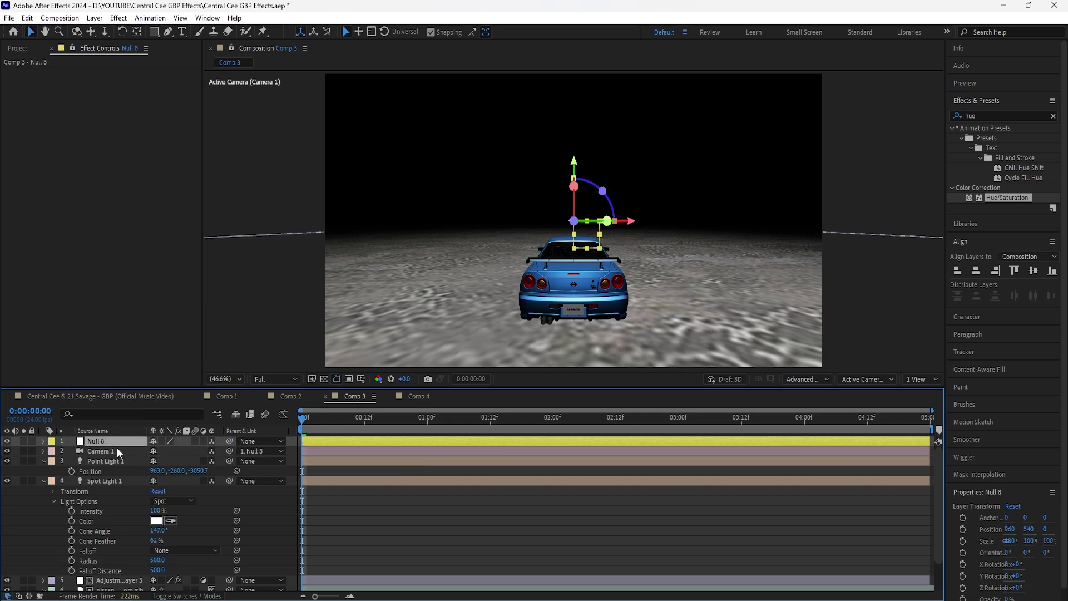
Step: Try shifting the null's X position to test the camera rig, and undo the move
{"action": "key", "text": "p"}
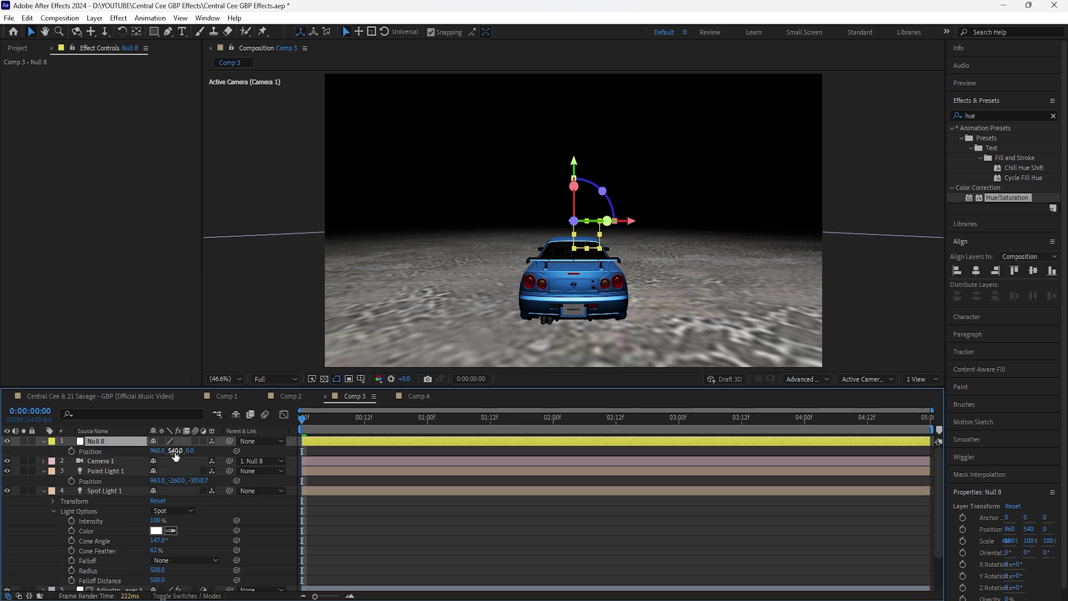
{"action": "left_click_drag", "start_coordinate": [159, 451], "coordinate": [1046, 472]}
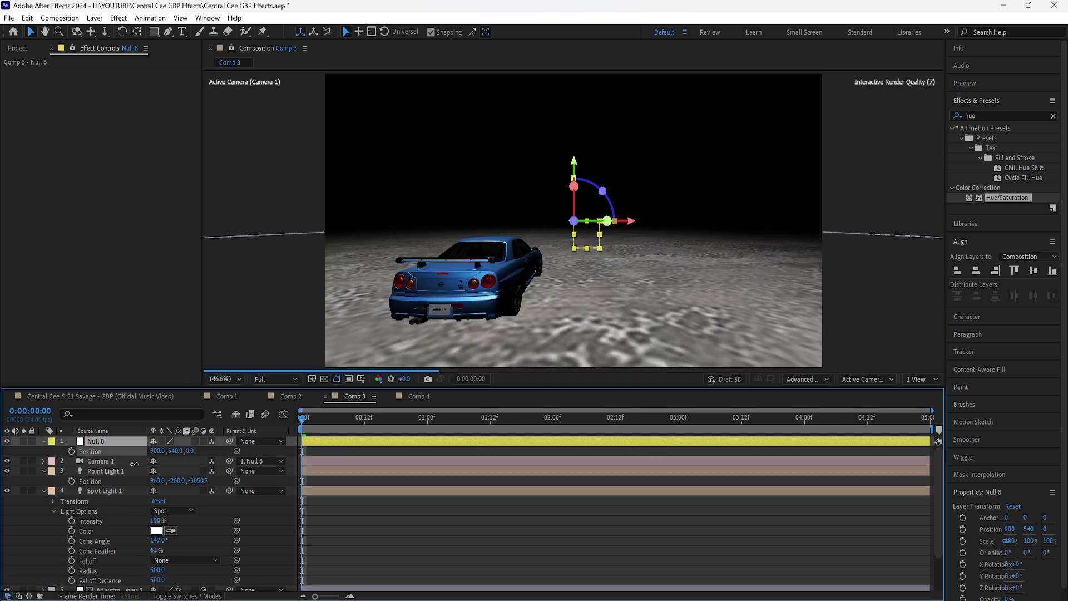
{"action": "key", "text": "ctrl+z"}
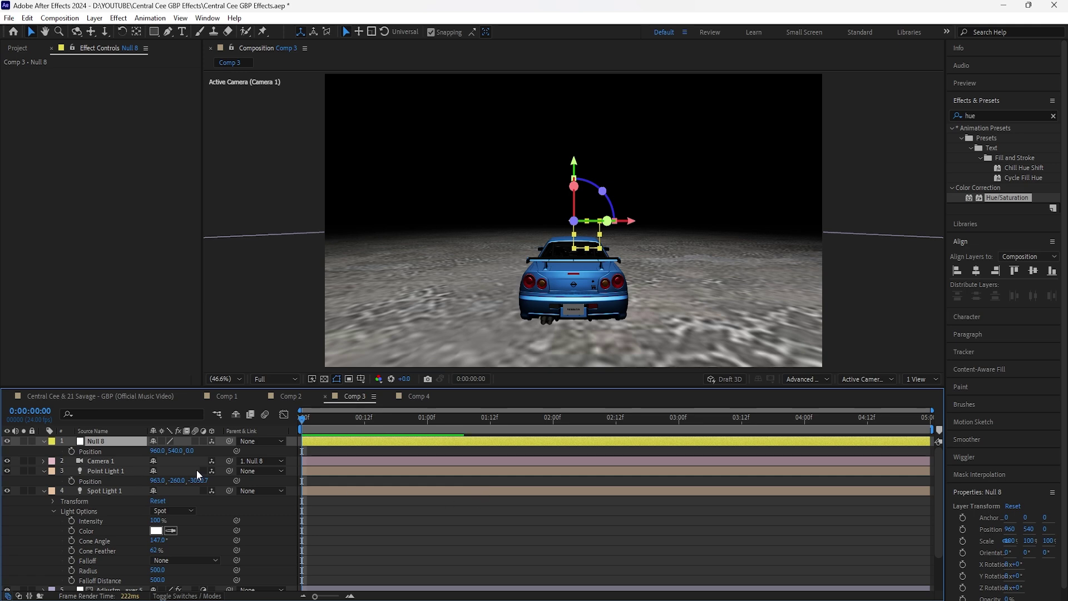
Step: Pull the null back and up from the car to position 960, -114, -1787
{"action": "left_click_drag", "start_coordinate": [192, 456], "coordinate": [70, 460]}
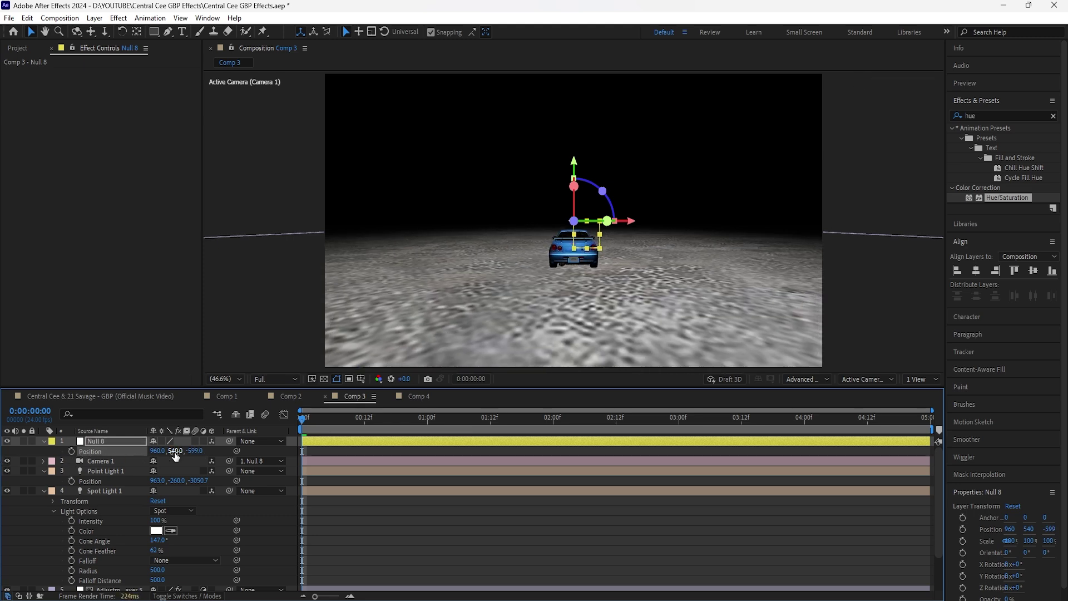
{"action": "left_click_drag", "start_coordinate": [175, 455], "coordinate": [5, 433]}
{"action": "left_click_drag", "start_coordinate": [193, 451], "coordinate": [8, 452]}
{"action": "left_click_drag", "start_coordinate": [215, 457], "coordinate": [4, 452]}
{"action": "left_click_drag", "start_coordinate": [178, 451], "coordinate": [235, 458]}
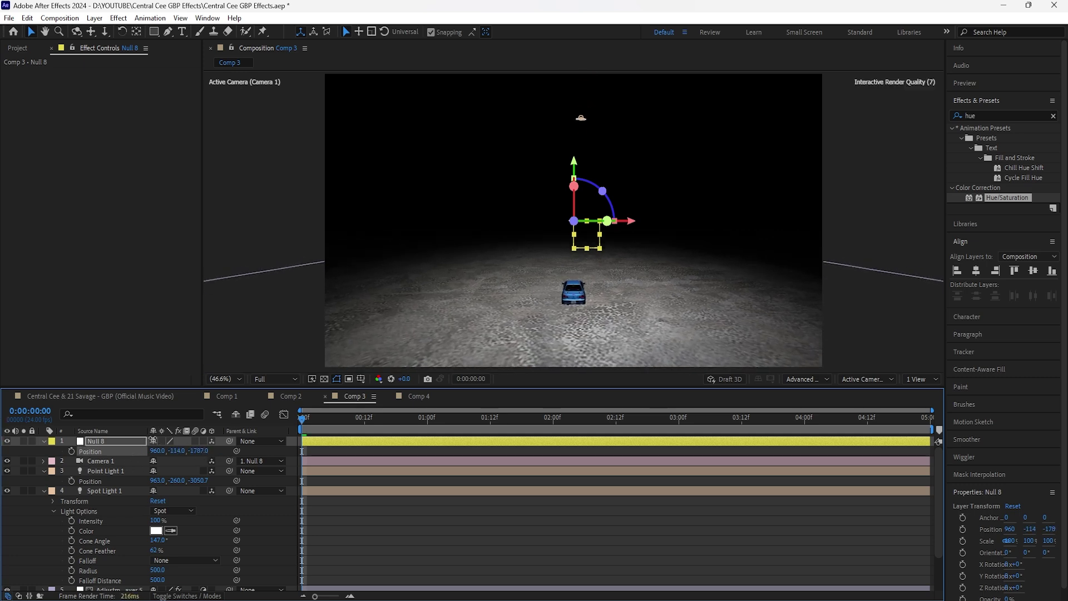
Step: Tilt the camera down towards the floor with an X Rotation of -20°
{"action": "left_click", "coordinate": [132, 466]}
{"action": "key", "text": "r"}
{"action": "left_click_drag", "start_coordinate": [167, 481], "coordinate": [158, 482]}
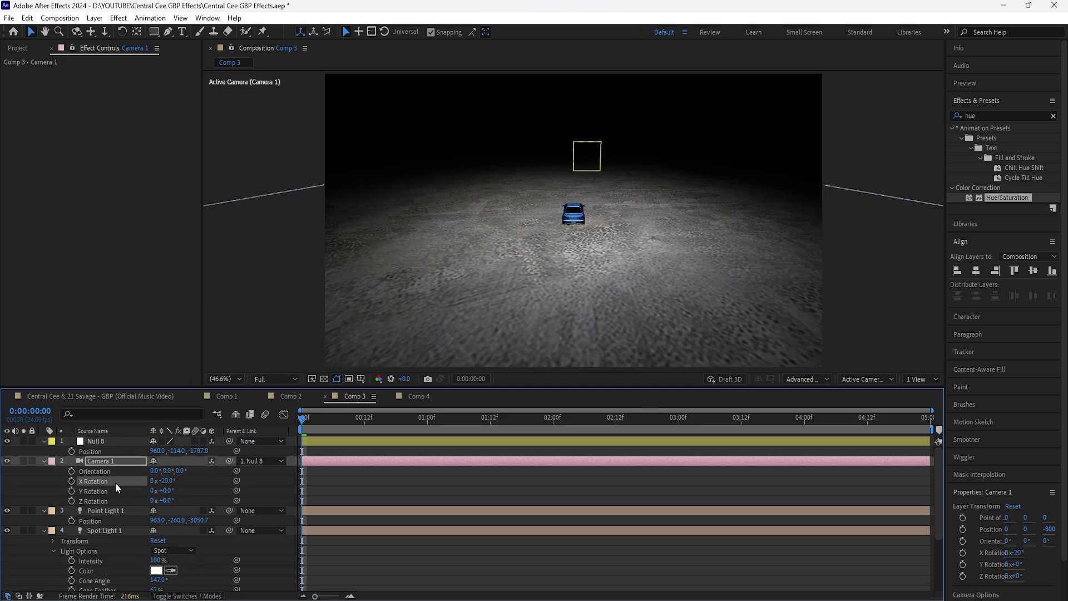
Step: Move the null to position 960, -503, -1542 and set a position keyframe at 0:00:00:00
{"action": "left_click_drag", "start_coordinate": [201, 455], "coordinate": [367, 440]}
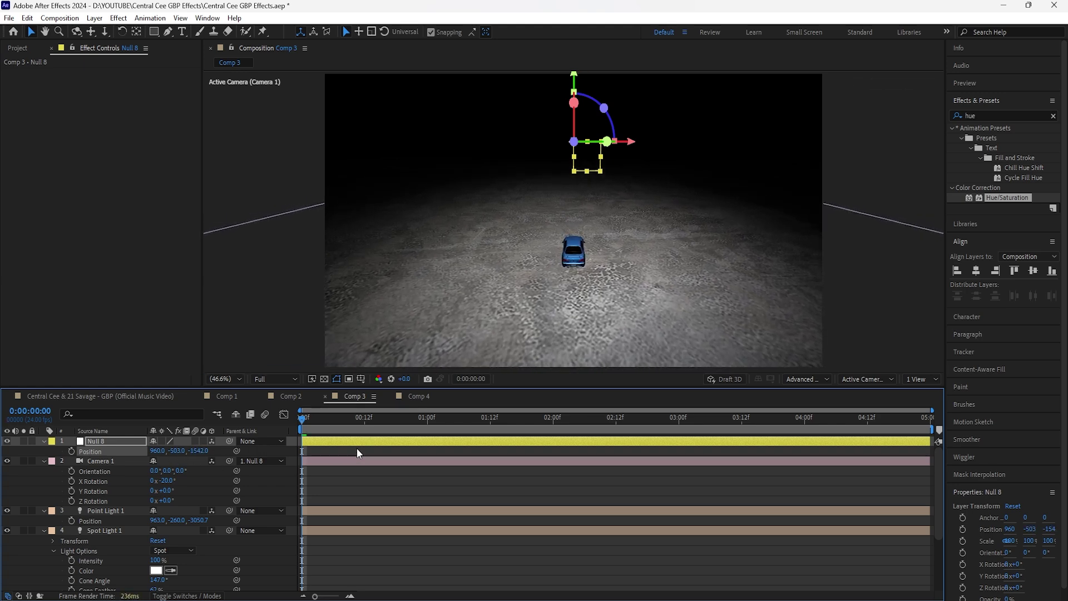
{"action": "left_click", "coordinate": [71, 451]}
Step: At 0:00:01:19, keyframe the null's position at 960, 403, -144 and preview the camera move from the start
{"action": "left_click_drag", "start_coordinate": [425, 427], "coordinate": [519, 483]}
{"action": "left_click_drag", "start_coordinate": [528, 478], "coordinate": [529, 479]}
{"action": "left_click_drag", "start_coordinate": [196, 451], "coordinate": [452, 451]}
{"action": "left_click_drag", "start_coordinate": [176, 450], "coordinate": [299, 451]}
{"action": "left_click_drag", "start_coordinate": [191, 450], "coordinate": [535, 452]}
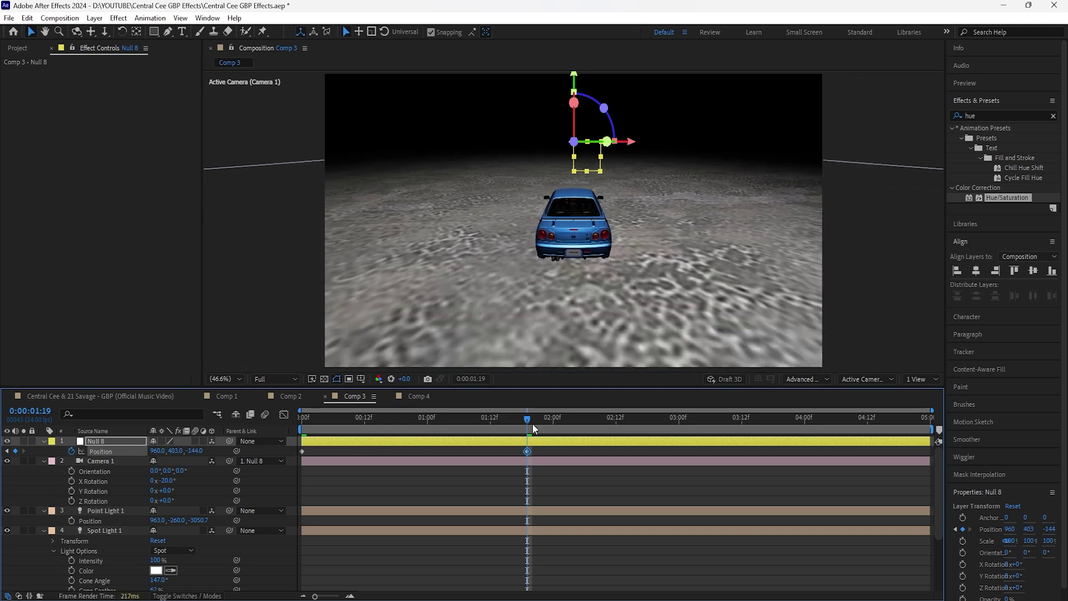
{"action": "key", "text": "Home"}
{"action": "key", "text": "space"}
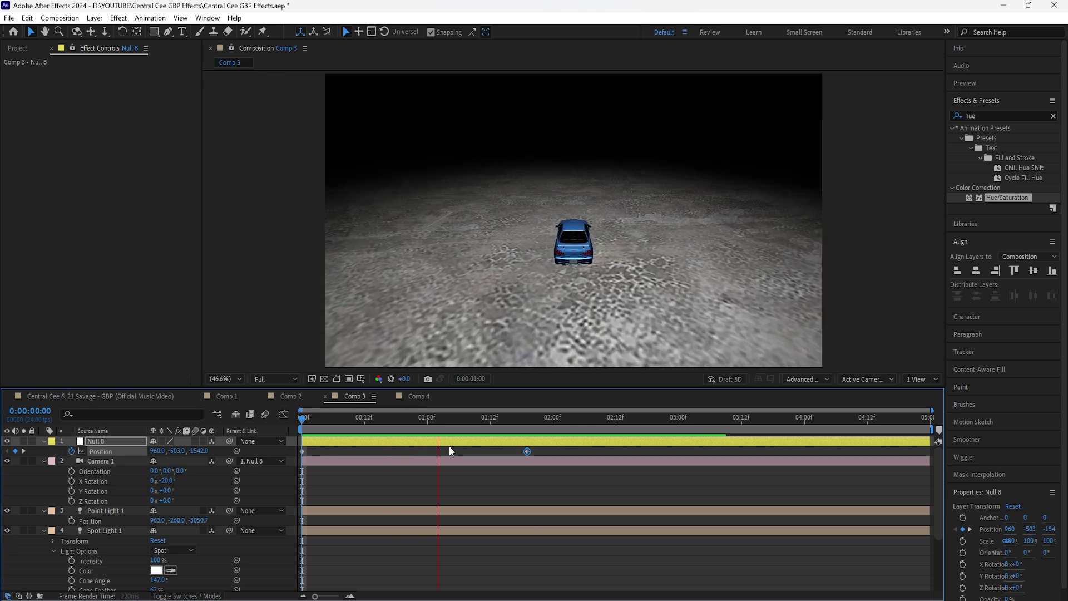
Step: Apply Easy Ease to both of the null's position keyframes
{"action": "left_click_drag", "start_coordinate": [510, 427], "coordinate": [526, 429]}
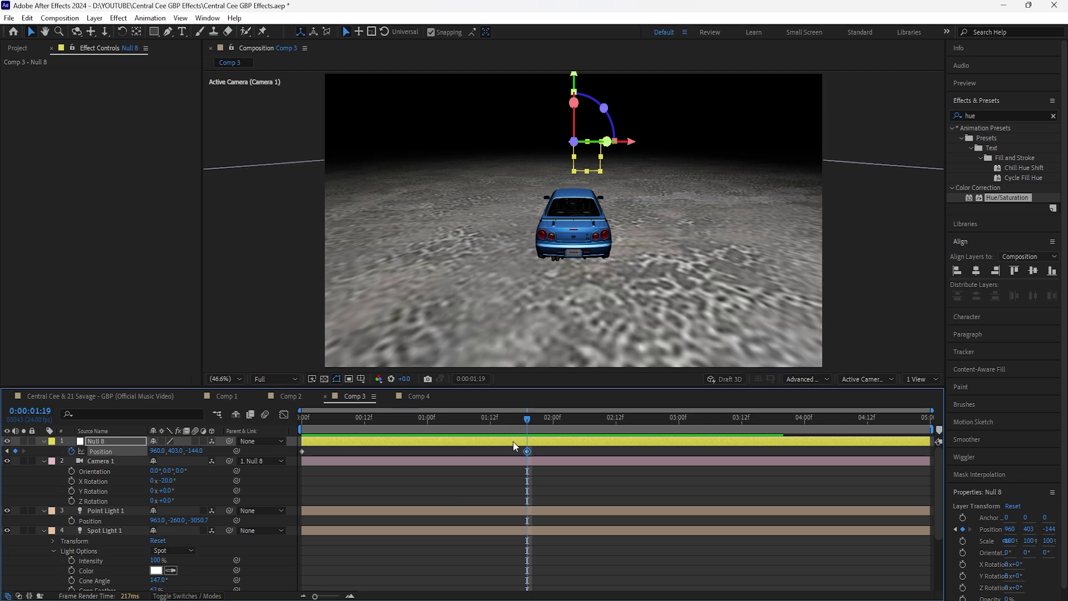
{"action": "left_click_drag", "start_coordinate": [541, 449], "coordinate": [296, 472]}
{"action": "right_click", "coordinate": [526, 452]}
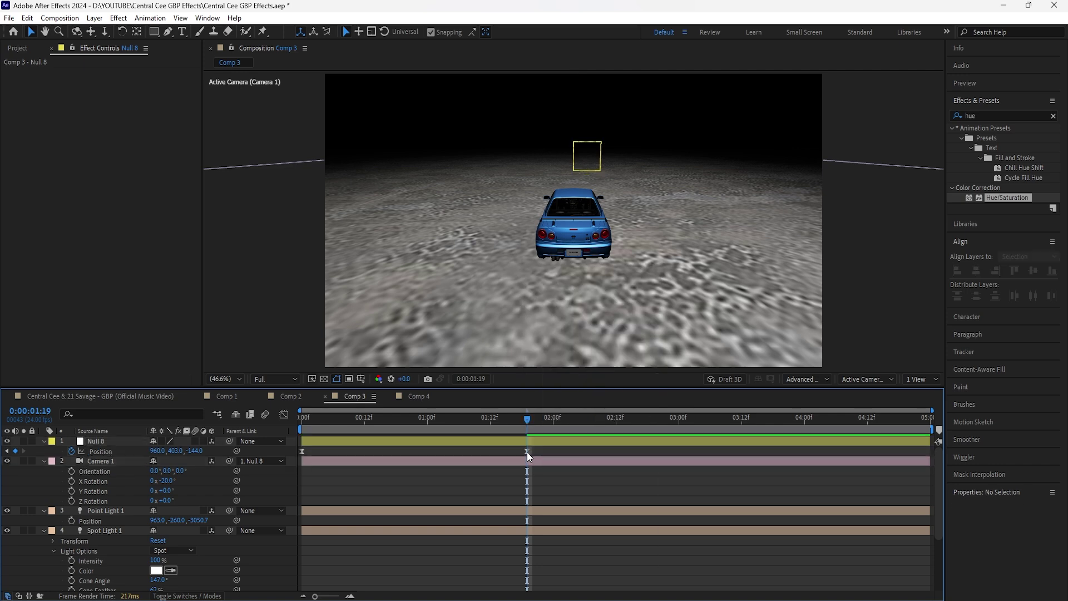
Step: Move the null's second position keyframe to 2 seconds and preview the animation from the start
{"action": "left_click_drag", "start_coordinate": [526, 451], "coordinate": [365, 459]}
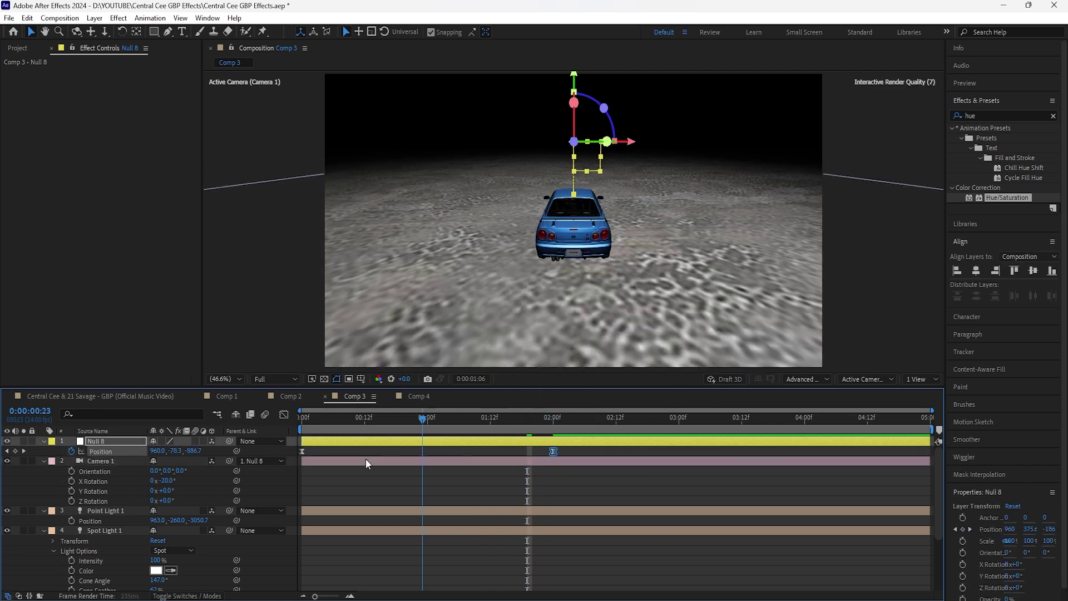
{"action": "key", "text": "Home"}
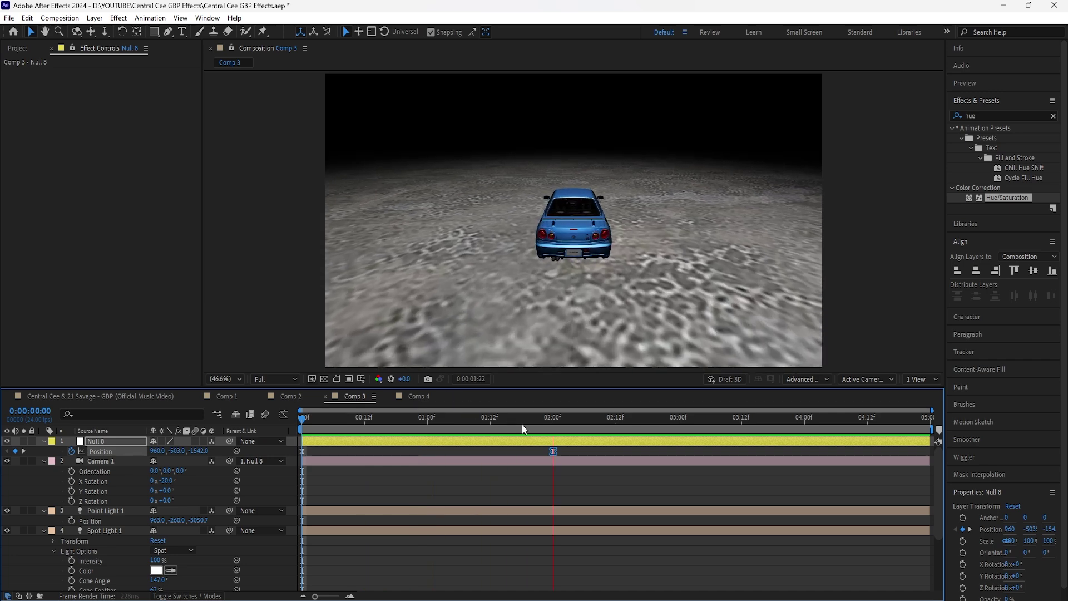
{"action": "key", "text": "space"}
Step: Reshape the null's position speed curve, with the first handle at about 12 frames and the last at about 0:00:01:16, and preview the animation
{"action": "left_click_drag", "start_coordinate": [555, 419], "coordinate": [372, 455]}
{"action": "left_click", "coordinate": [118, 452]}
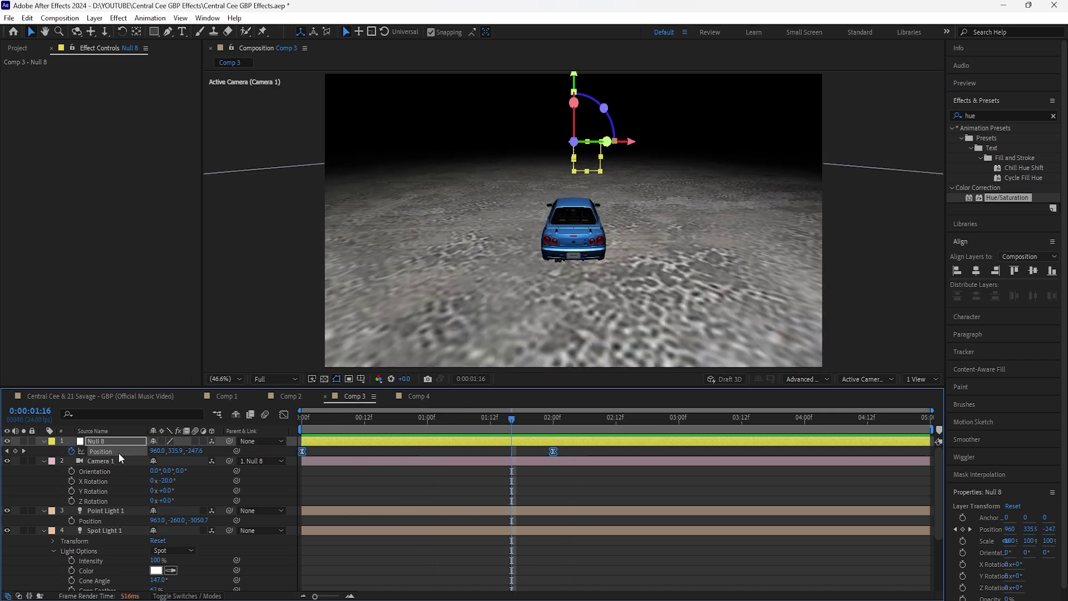
{"action": "key", "text": "shift+F3"}
{"action": "left_click_drag", "start_coordinate": [330, 546], "coordinate": [364, 564]}
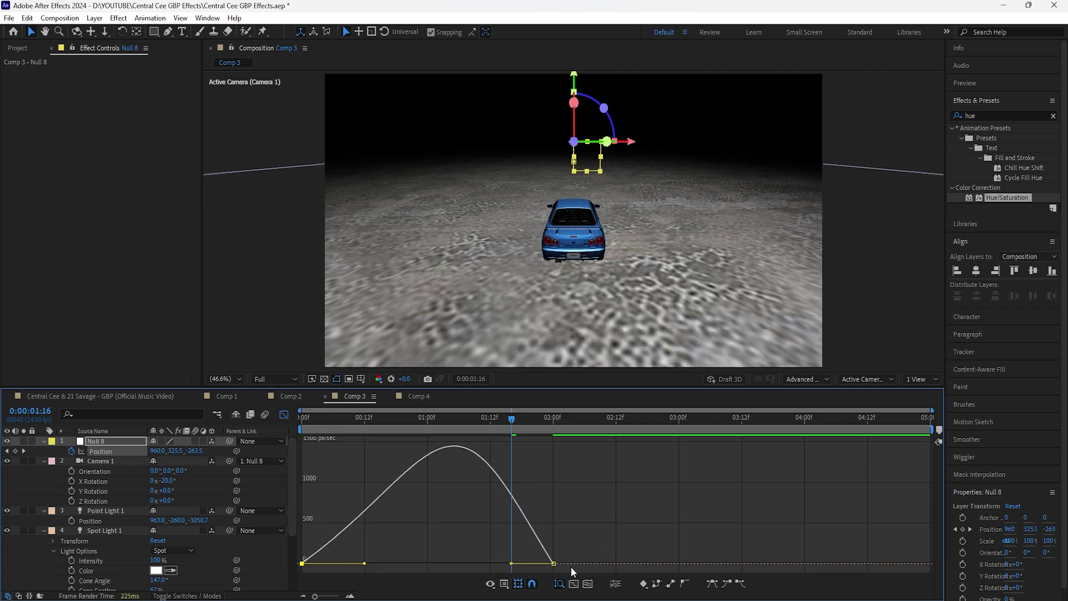
{"action": "key", "text": "shift+F3"}
{"action": "key", "text": "Home"}
{"action": "key", "text": "space"}
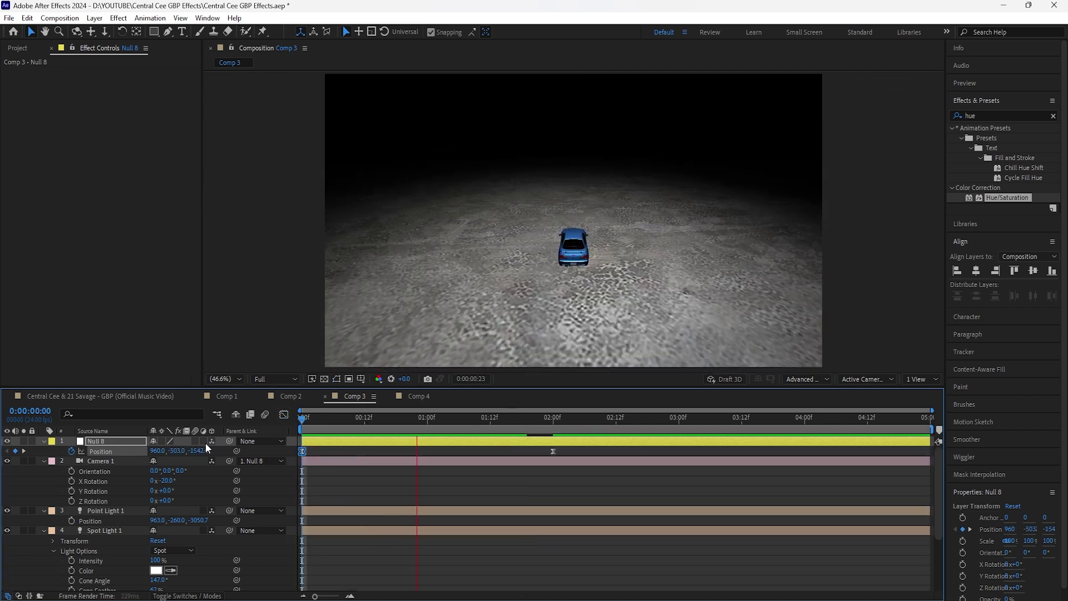
Step: Keyframe Null 9's position at 2 seconds, and set it to 960, 731, 608 at 4 seconds
{"action": "key", "text": "space"}
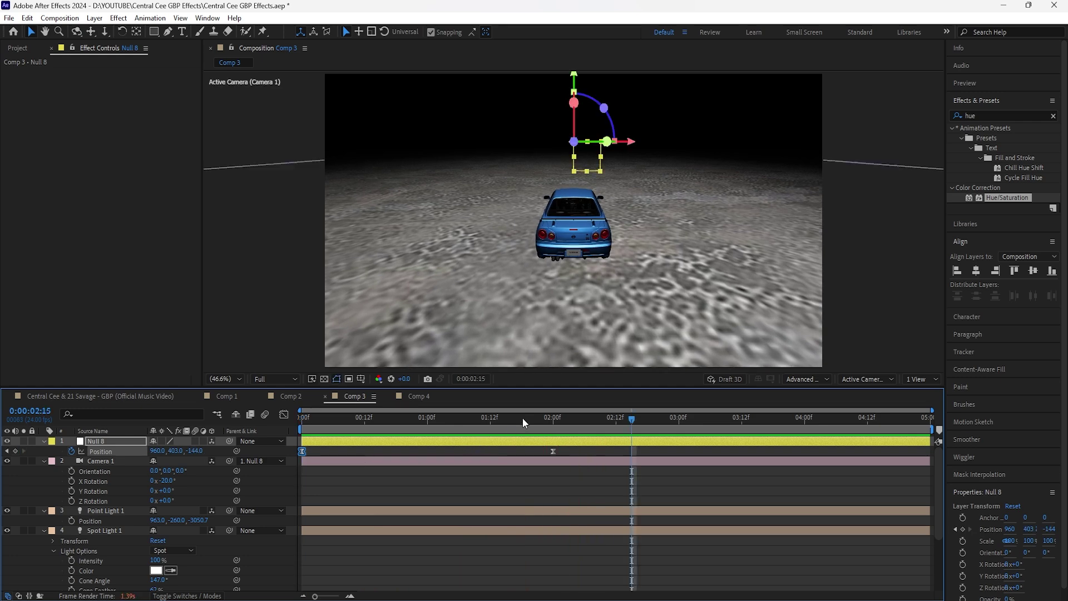
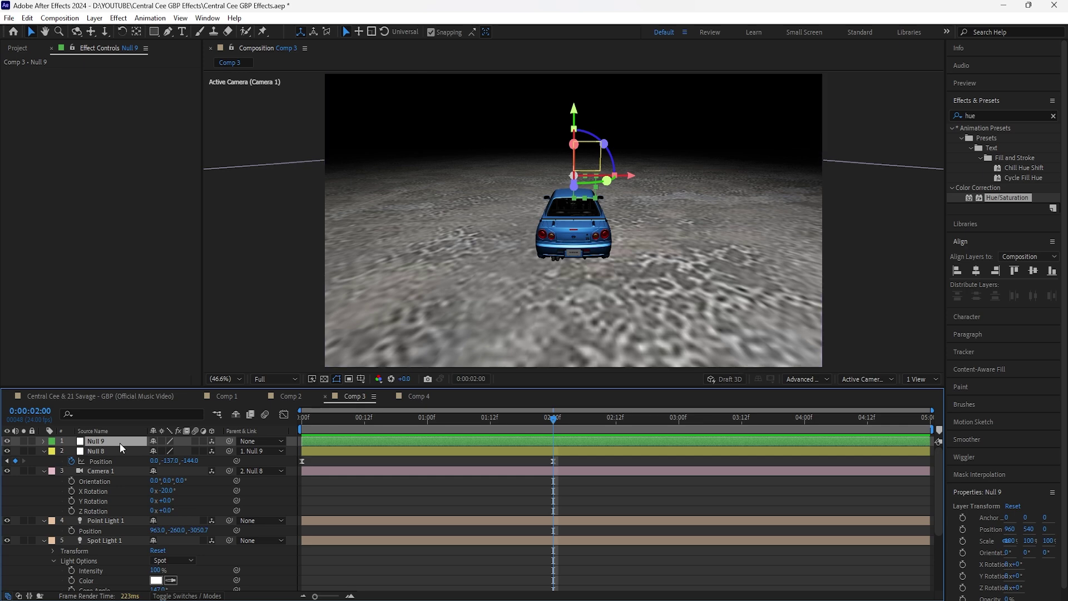
{"action": "key", "text": "p"}
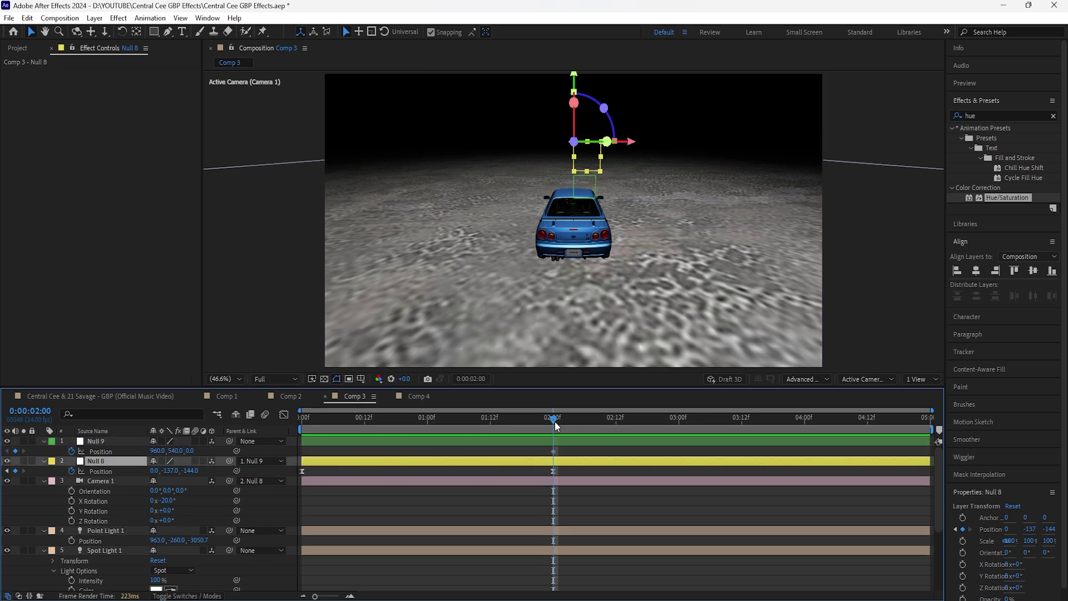
{"action": "left_click_drag", "start_coordinate": [555, 421], "coordinate": [619, 430]}
{"action": "key", "text": "ctrl+x"}
{"action": "key", "text": "ctrl+v"}
{"action": "left_click_drag", "start_coordinate": [177, 451], "coordinate": [396, 447]}
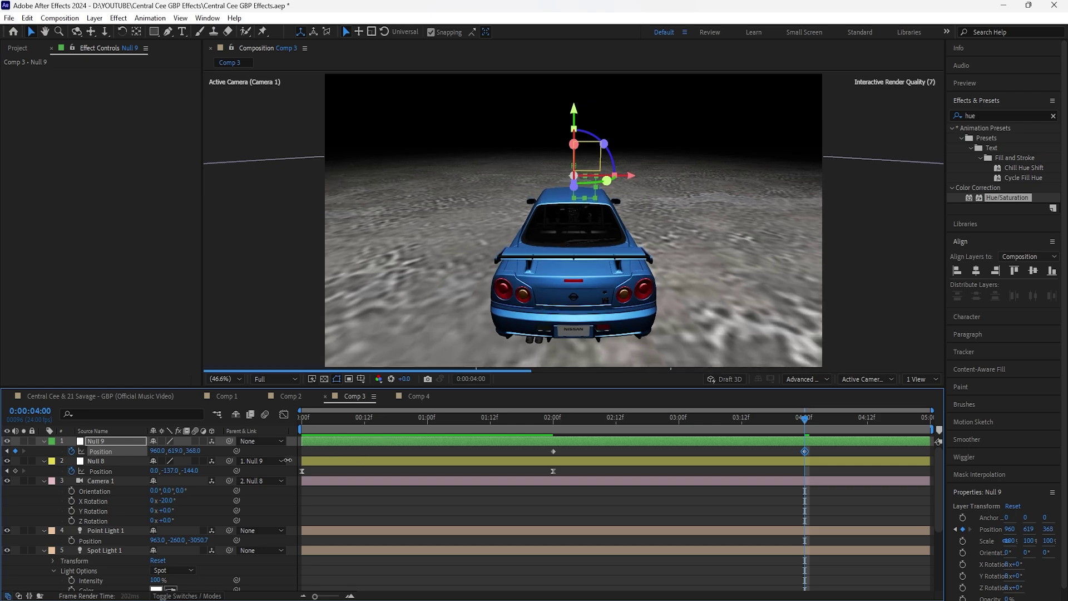
{"action": "left_click_drag", "start_coordinate": [179, 455], "coordinate": [328, 450]}
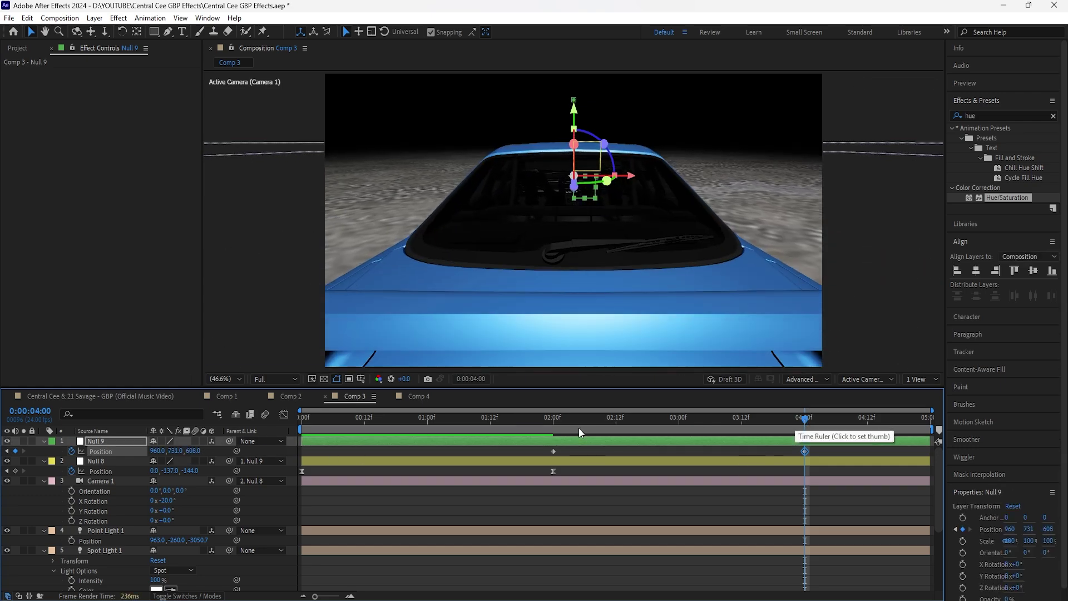
Step: Preview the combined camera move of both nulls from near the start of the composition
{"action": "key", "text": "shift+Page_Up"}
{"action": "key", "text": "shift+Page_Up"}
{"action": "key", "text": "shift+Page_Up"}
{"action": "key", "text": "shift+Page_Up"}
{"action": "key", "text": "shift+Page_Up"}
{"action": "key", "text": "shift+Page_Up"}
{"action": "key", "text": "shift+Page_Up"}
{"action": "key", "text": "shift+Page_Up"}
{"action": "key", "text": "shift+Page_Up"}
{"action": "key", "text": "shift+Page_Up"}
{"action": "key", "text": "space"}
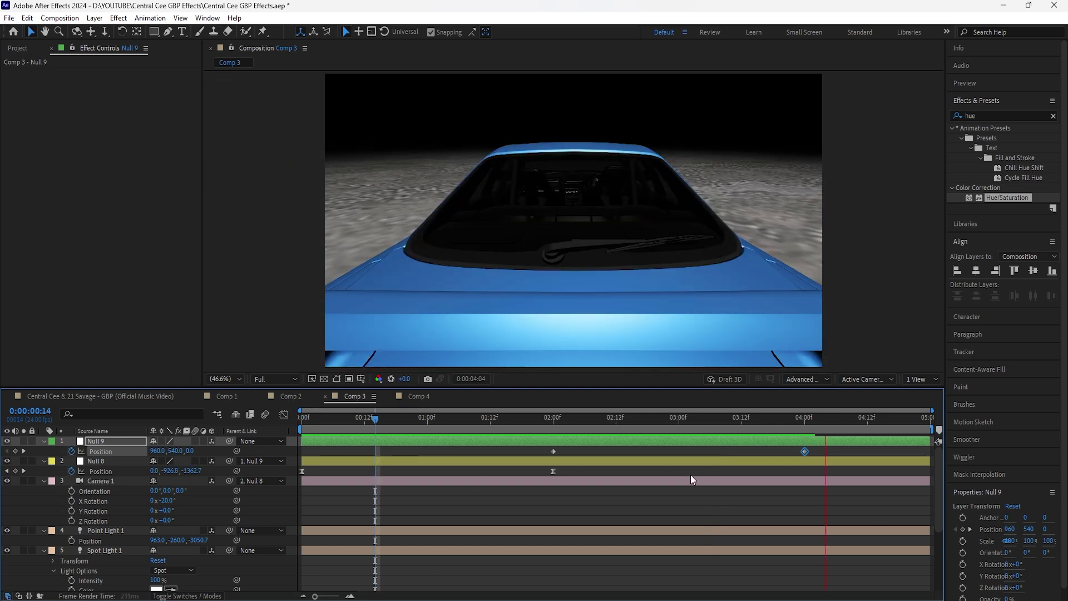
{"action": "key", "text": "space"}
Step: Apply Easy Ease to Null 9's two position keyframes and shift them to 0:00:01:12 and 0:00:03:12
{"action": "key", "text": "k"}
{"action": "key", "text": "k"}
{"action": "left_click_drag", "start_coordinate": [816, 451], "coordinate": [546, 456]}
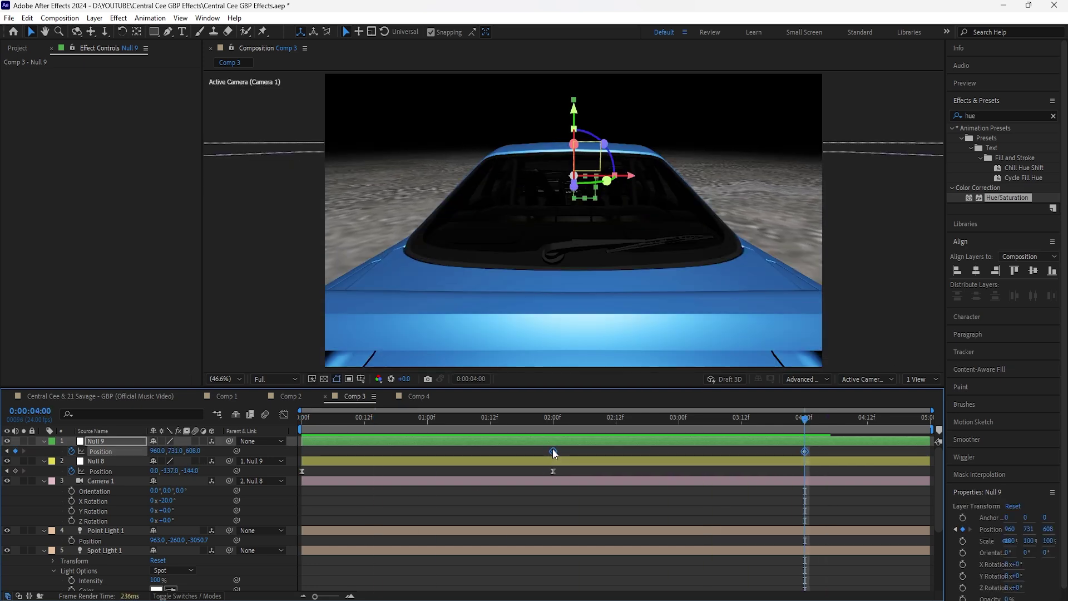
{"action": "right_click", "coordinate": [552, 449]}
{"action": "left_click", "coordinate": [747, 478]}
{"action": "left_click_drag", "start_coordinate": [799, 421], "coordinate": [488, 455]}
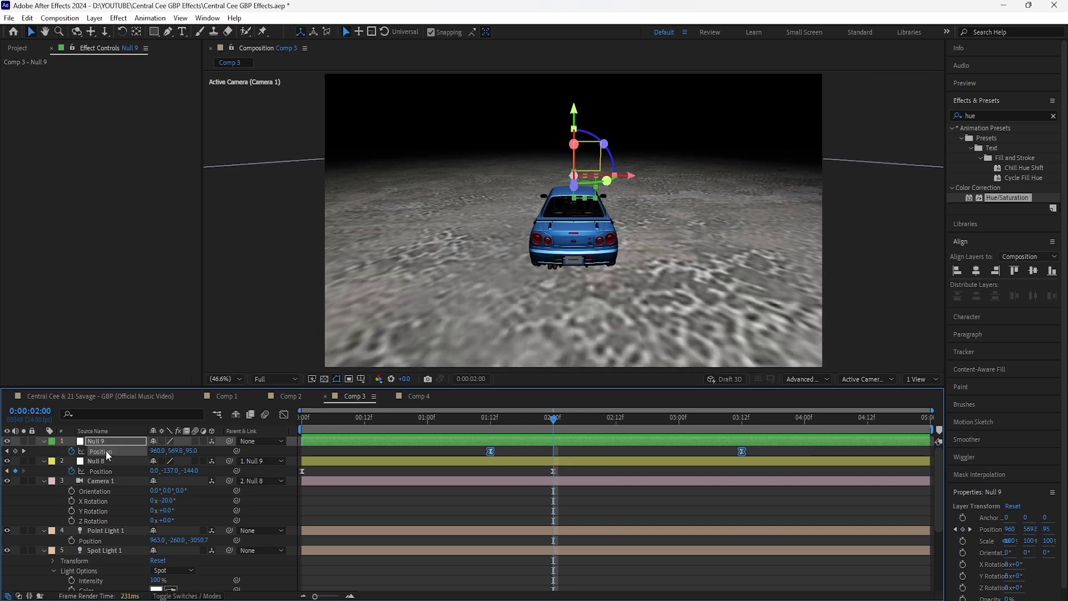
Step: Reshape Null 9's position speed curve by extending the last keyframe's handle back to about 0:00:02:12
{"action": "left_click", "coordinate": [284, 415]}
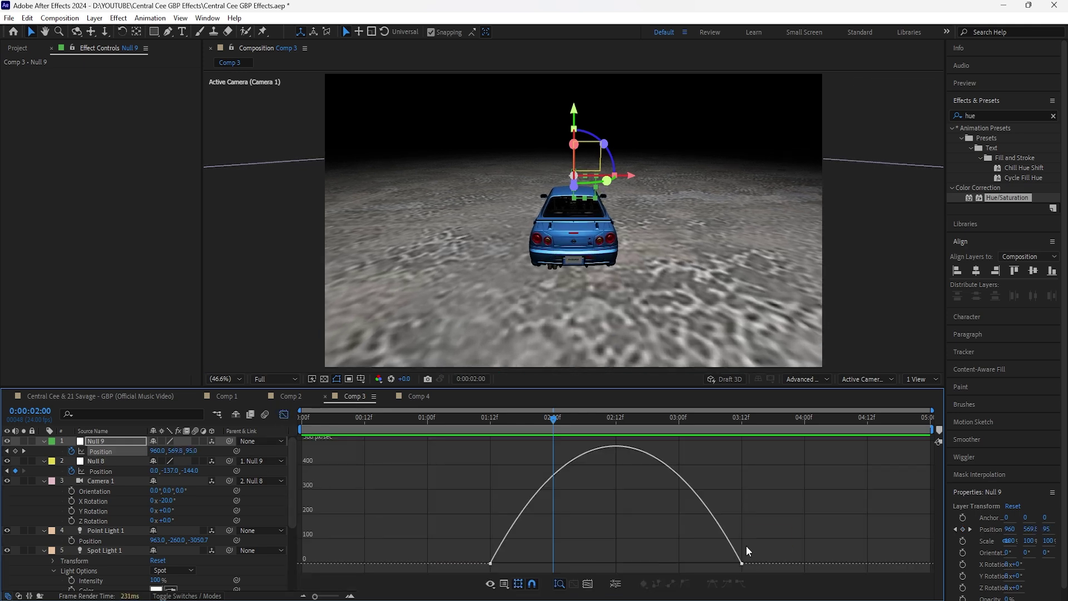
{"action": "left_click_drag", "start_coordinate": [699, 563], "coordinate": [615, 563]}
{"action": "left_click", "coordinate": [285, 416]}
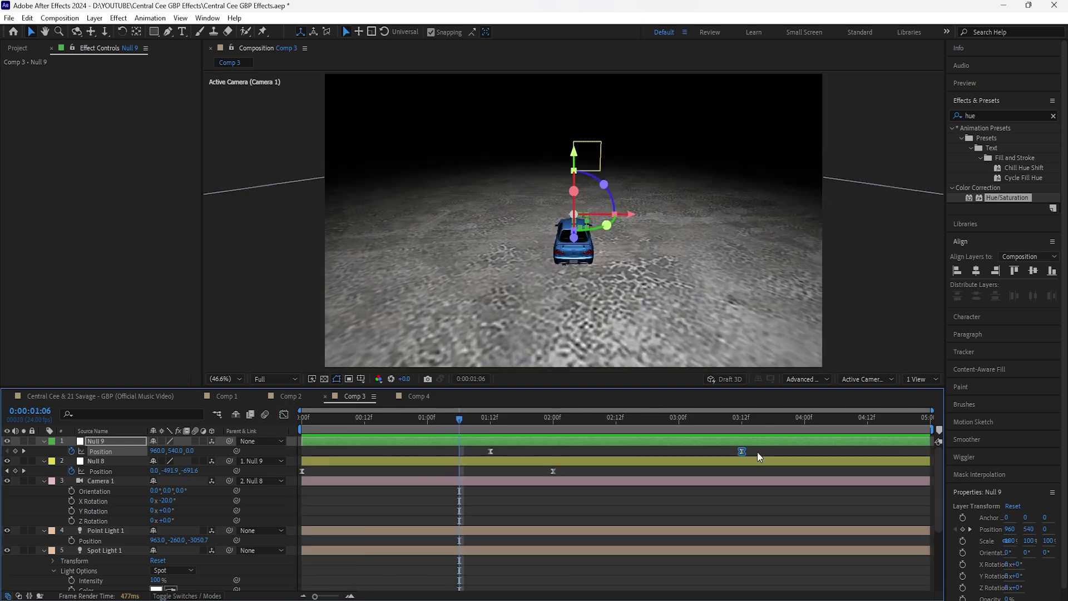
Step: Shift both Null 9 position keyframes so the first sits at 0:00:01:10, and preview the animation from the start
{"action": "left_click_drag", "start_coordinate": [760, 456], "coordinate": [479, 452]}
{"action": "mouse_move", "coordinate": [482, 419]}
{"action": "left_mouse_down"}
{"action": "mouse_move", "coordinate": [479, 442]}
{"action": "mouse_move", "coordinate": [586, 463]}
{"action": "mouse_move", "coordinate": [420, 471]}
{"action": "mouse_move", "coordinate": [480, 442]}
{"action": "mouse_move", "coordinate": [474, 423]}
{"action": "mouse_move", "coordinate": [502, 424]}
{"action": "mouse_move", "coordinate": [483, 440]}
{"action": "left_mouse_up"}
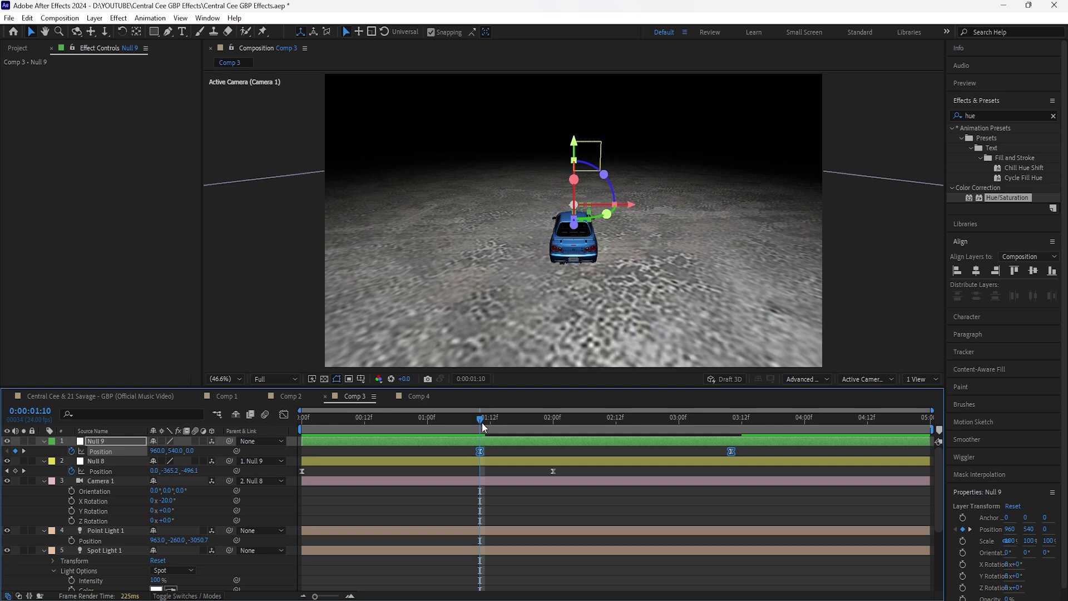
{"action": "key", "text": "Home"}
{"action": "key", "text": "space"}
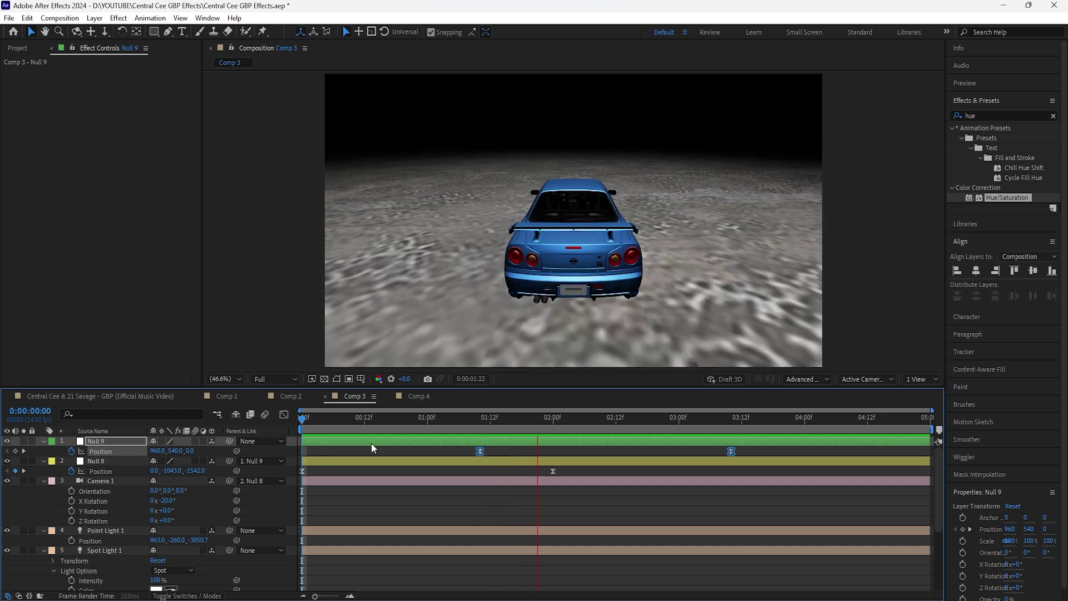
{"action": "key", "text": "space"}
Step: At Null 9's last position keyframe, 0:00:03:10, adjust the Y position to 721
{"action": "key", "text": "k"}
{"action": "left_click", "coordinate": [739, 451]}
{"action": "left_click", "coordinate": [730, 452]}
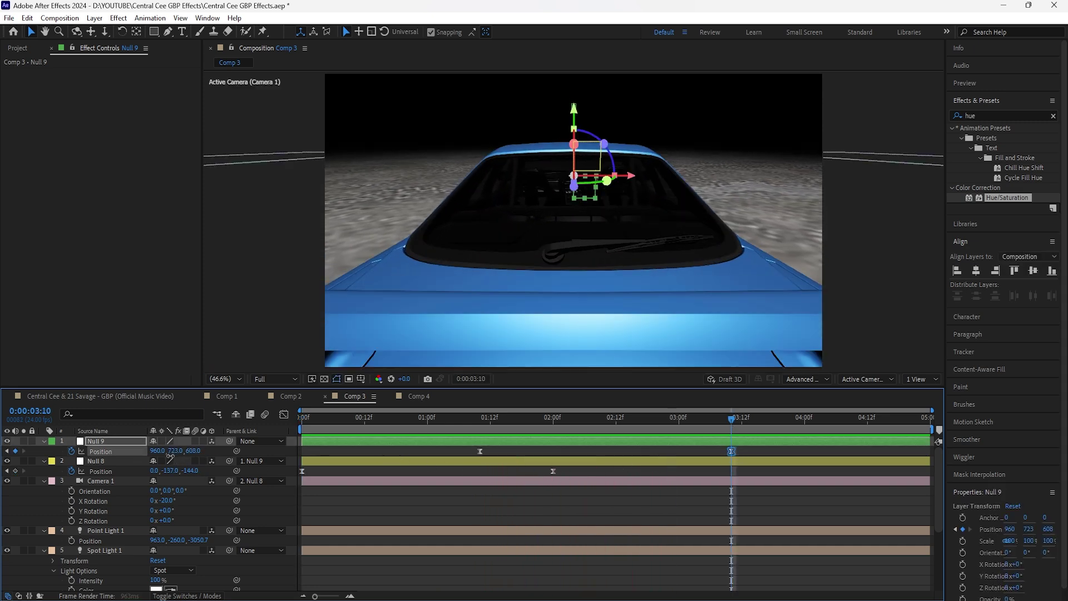
{"action": "left_click_drag", "start_coordinate": [174, 455], "coordinate": [168, 457]}
Step: Keyframe the camera's X Rotation at -20° at 0:00:01:10 and at 0° at 3 seconds
{"action": "key", "text": "j"}
{"action": "key", "text": "j"}
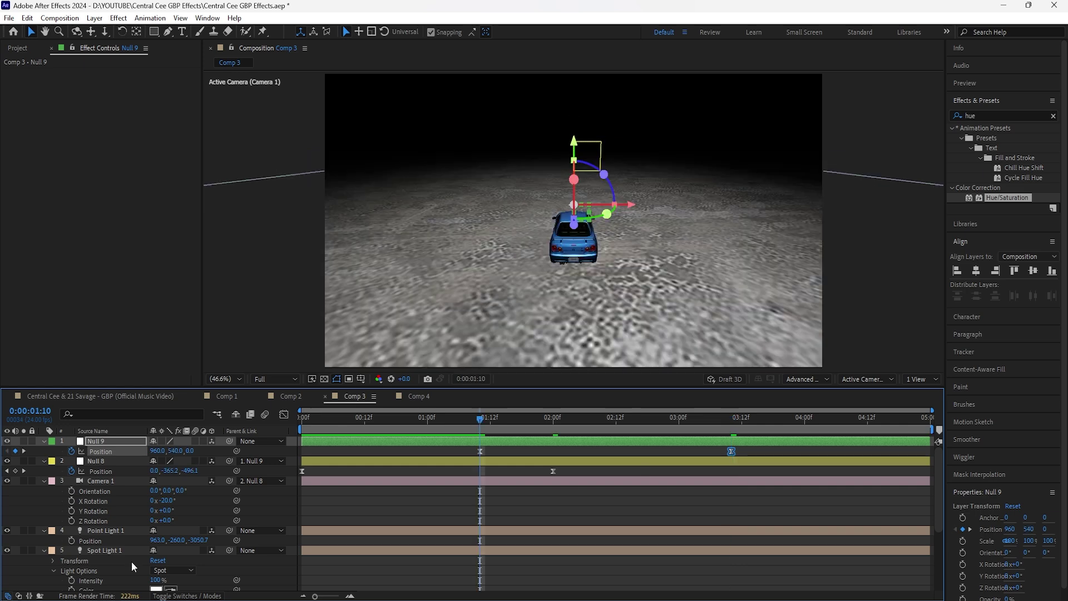
{"action": "left_click", "coordinate": [71, 500]}
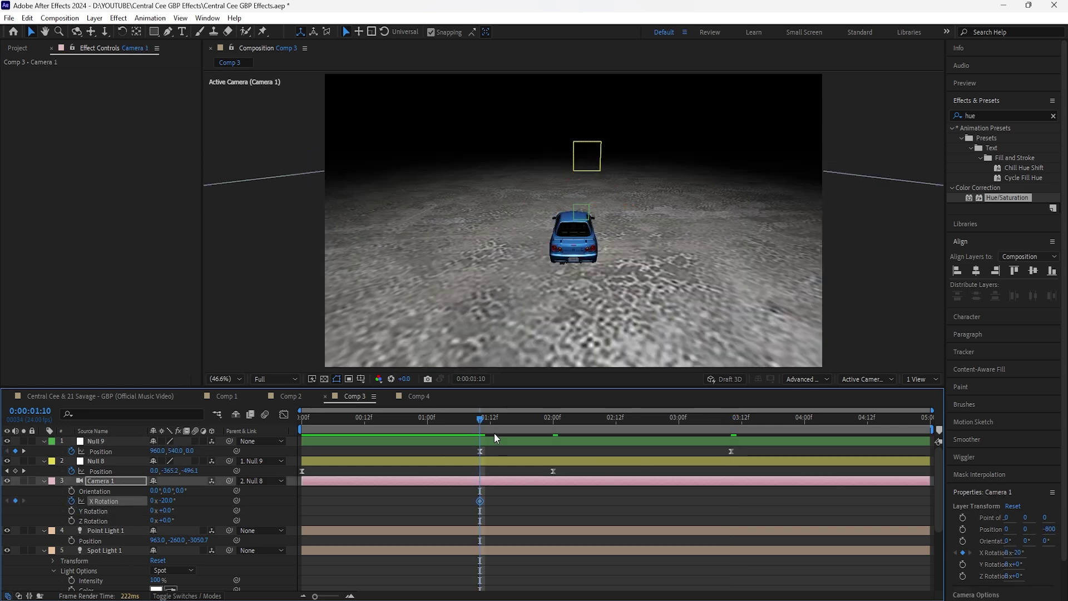
{"action": "left_click_drag", "start_coordinate": [523, 423], "coordinate": [666, 445]}
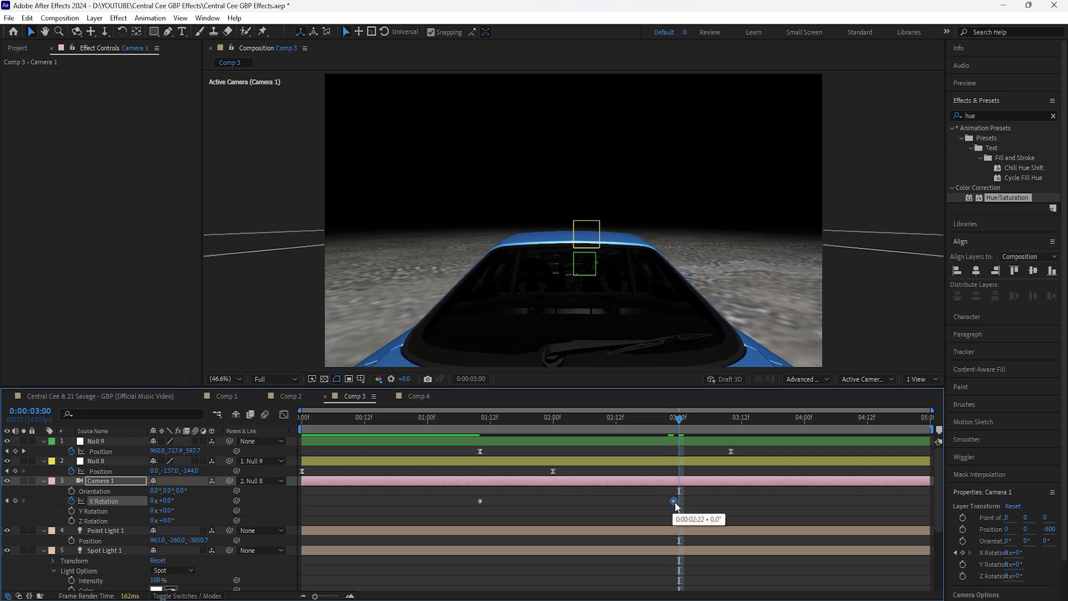
{"action": "left_click_drag", "start_coordinate": [669, 501], "coordinate": [679, 502]}
Step: Set Null 9's Y position to 750 at its last keyframe, 0:00:03:10
{"action": "key", "text": "k"}
{"action": "left_click", "coordinate": [729, 455]}
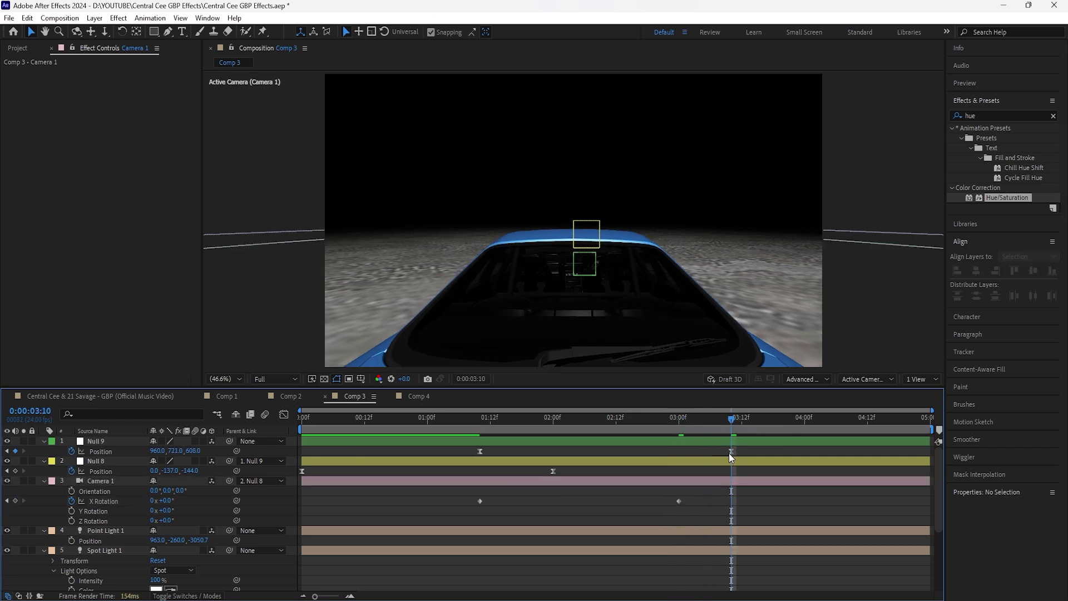
{"action": "left_click", "coordinate": [730, 451]}
{"action": "left_click_drag", "start_coordinate": [177, 455], "coordinate": [192, 449]}
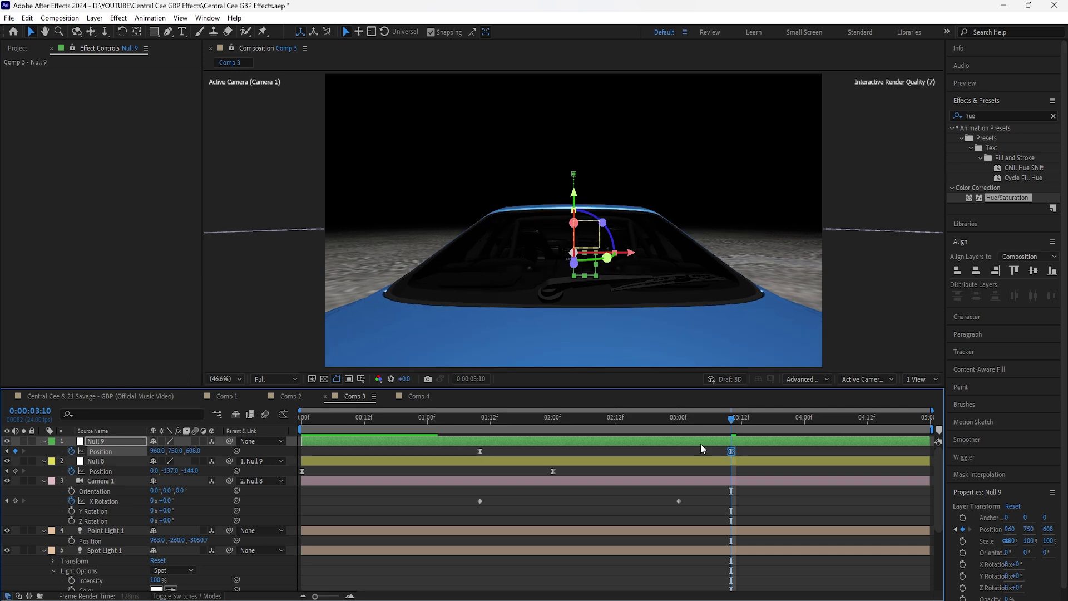
Step: Apply Easy Ease to both of the camera's X Rotation keyframes
{"action": "left_click_drag", "start_coordinate": [699, 442], "coordinate": [680, 482]}
{"action": "left_click_drag", "start_coordinate": [685, 496], "coordinate": [472, 509]}
{"action": "right_click", "coordinate": [479, 502]}
{"action": "left_click", "coordinate": [629, 520]}
Step: Add another null object, make it a 3D layer, and parent Null 9 to it
{"action": "left_click", "coordinate": [131, 443]}
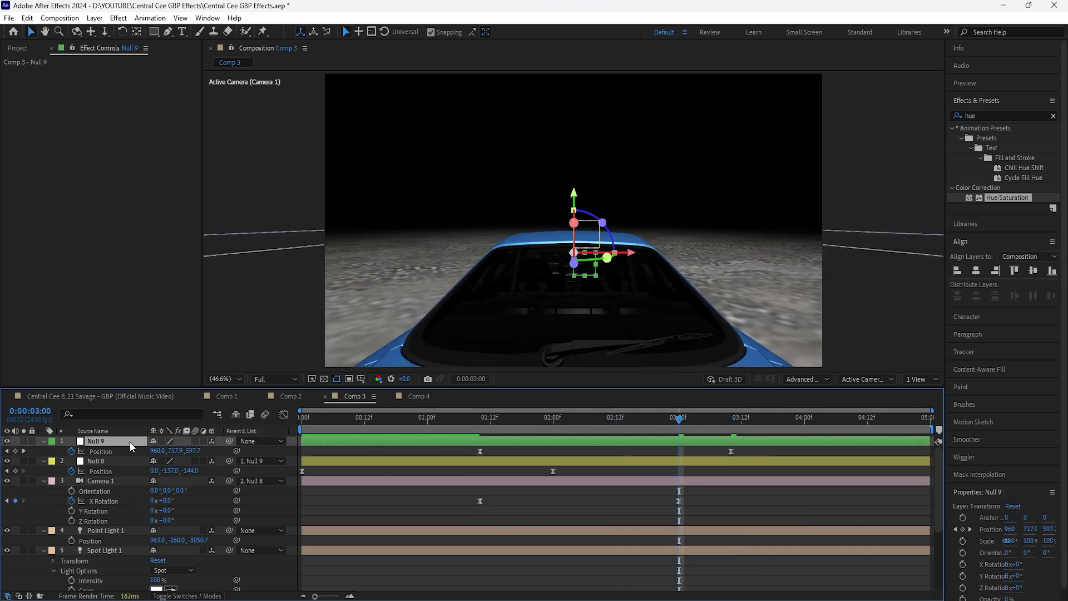
{"action": "right_click", "coordinate": [267, 168]}
{"action": "mouse_move", "coordinate": [307, 168]}
{"action": "left_click", "coordinate": [445, 241]}
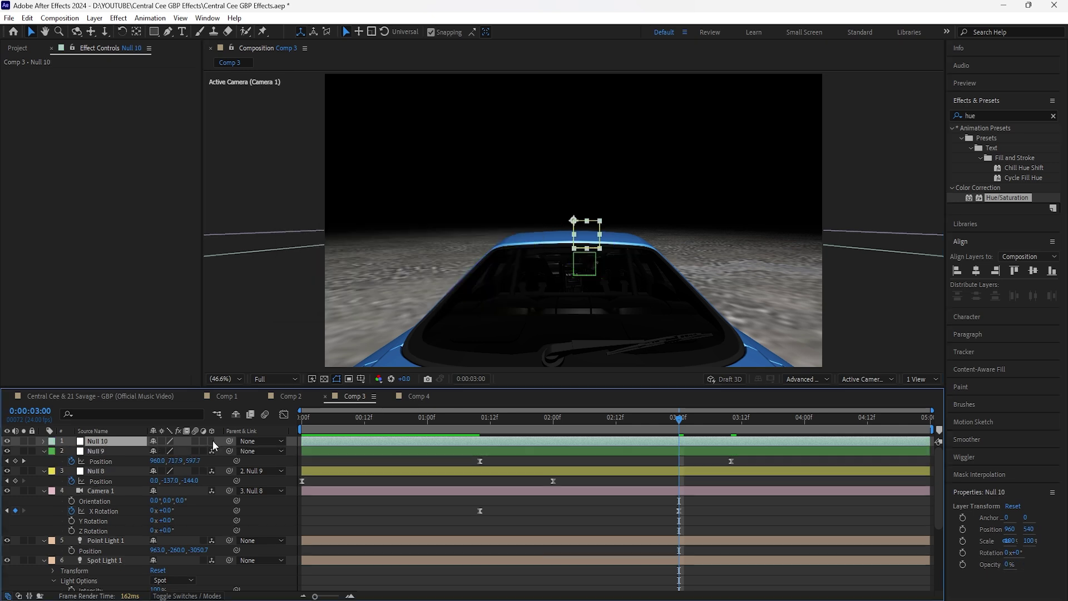
{"action": "left_click", "coordinate": [212, 441]}
{"action": "left_click_drag", "start_coordinate": [230, 451], "coordinate": [105, 440]}
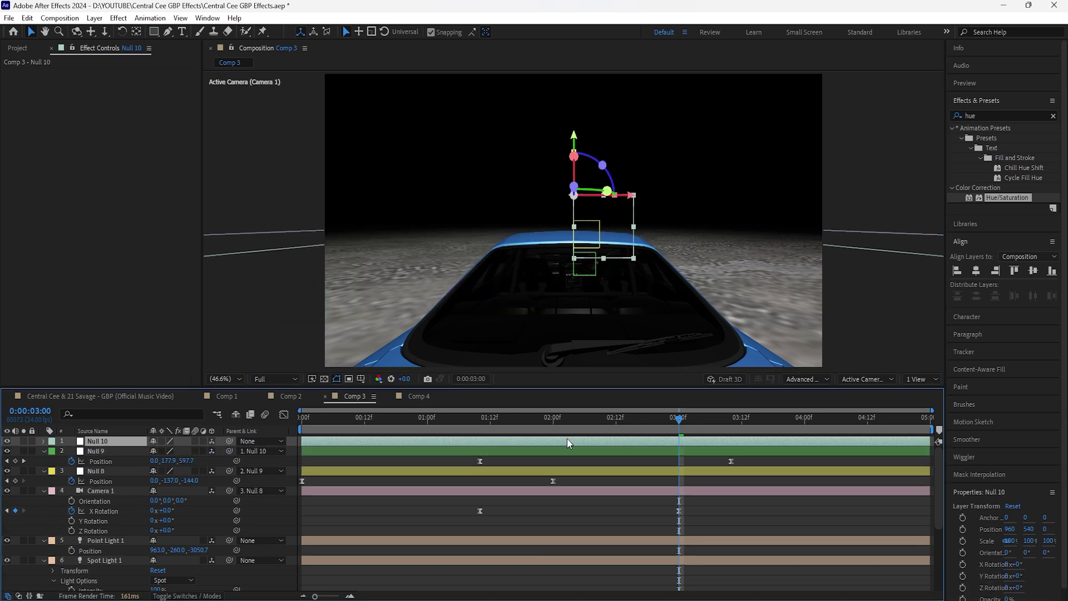
Step: Keyframe Null 10's position at 3 seconds, and set it to 988, 583, 332 at 0:00:04:06 inside the car
{"action": "key", "text": "p"}
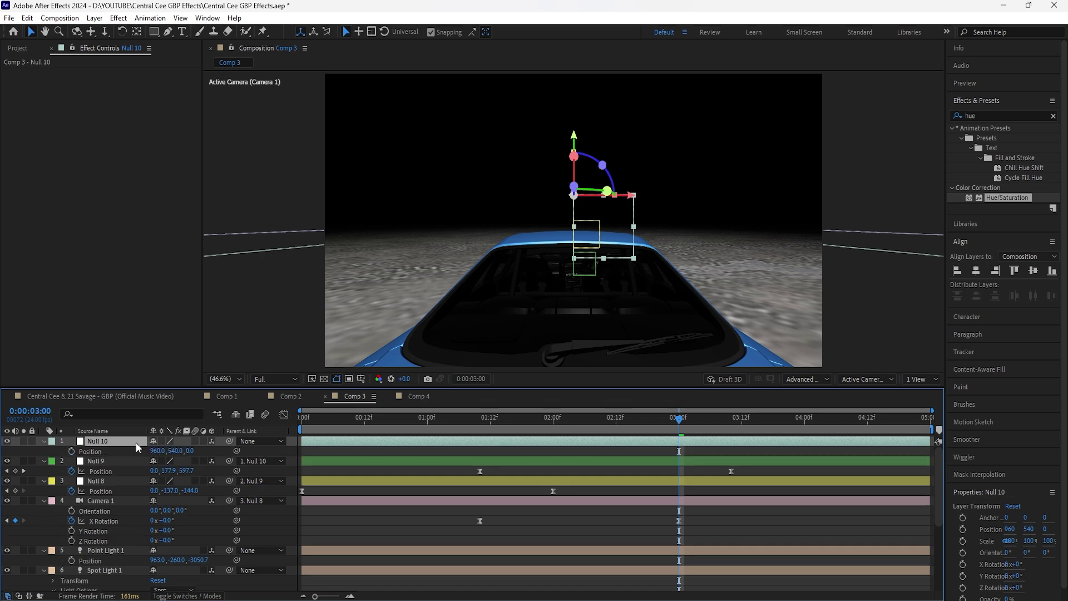
{"action": "left_click", "coordinate": [71, 451]}
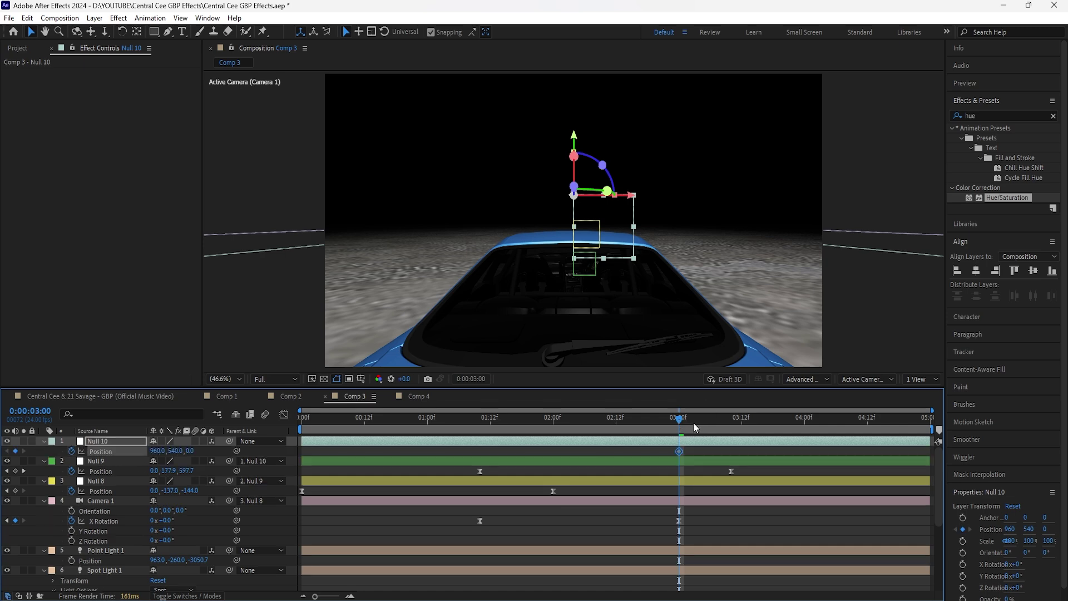
{"action": "key", "text": "shift+Page_Down"}
{"action": "key", "text": "shift+Page_Down"}
{"action": "key", "text": "shift+Page_Down"}
{"action": "left_click_drag", "start_coordinate": [190, 450], "coordinate": [248, 442]}
{"action": "mouse_move", "coordinate": [167, 451]}
{"action": "left_mouse_down"}
{"action": "mouse_move", "coordinate": [200, 459]}
{"action": "mouse_move", "coordinate": [214, 445]}
{"action": "mouse_move", "coordinate": [289, 428]}
{"action": "mouse_move", "coordinate": [151, 455]}
{"action": "mouse_move", "coordinate": [171, 452]}
{"action": "left_mouse_up"}
Step: At 0:00:04:06, set Null 10's Y Rotation to -14° and its X position to 912
{"action": "left_click", "coordinate": [123, 442]}
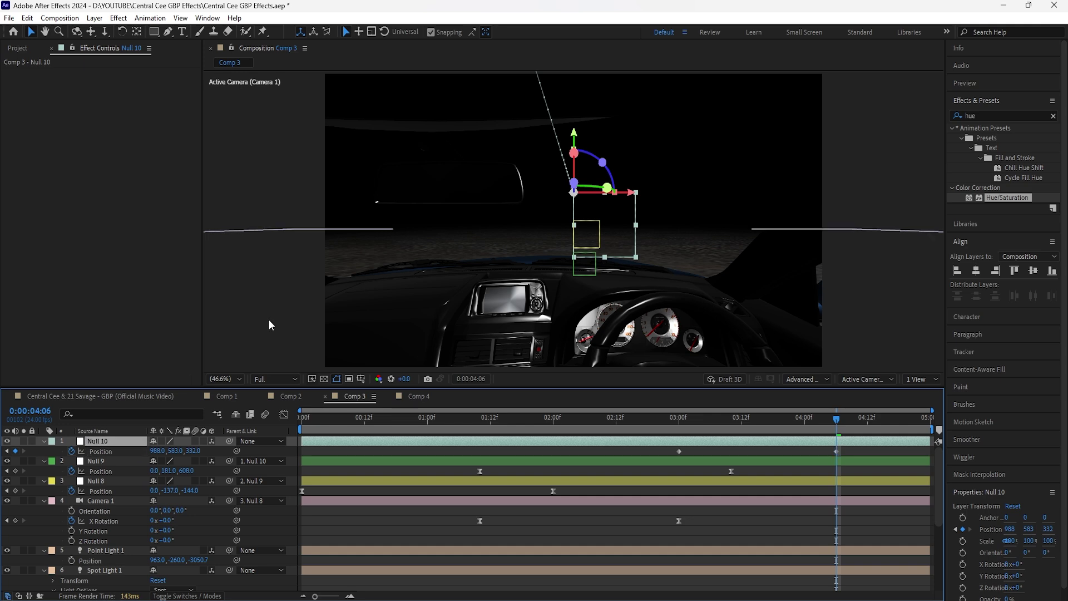
{"action": "key", "text": "r"}
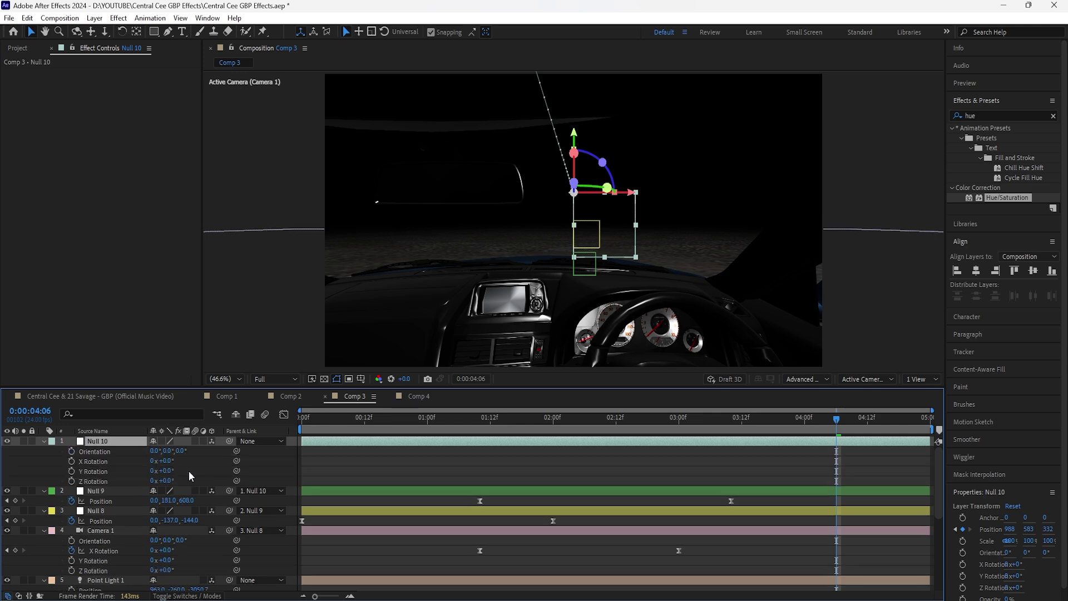
{"action": "left_click_drag", "start_coordinate": [165, 471], "coordinate": [129, 467]}
{"action": "key", "text": "shift+p"}
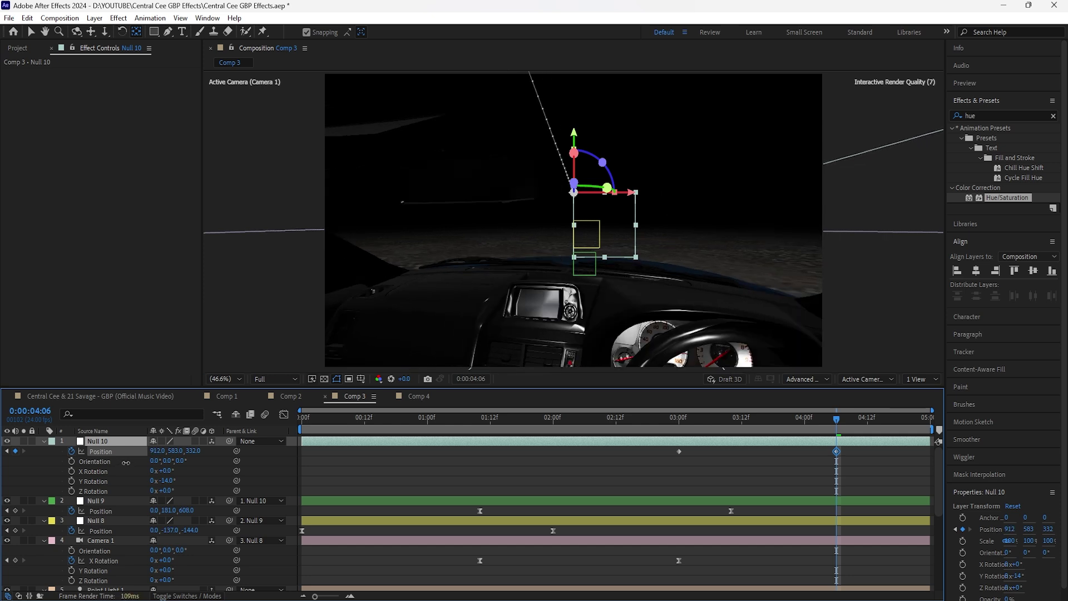
Step: Keyframe Null 10's Y Rotation at 0:00:04:06, and set it to 0° at 3 seconds
{"action": "left_click", "coordinate": [71, 482]}
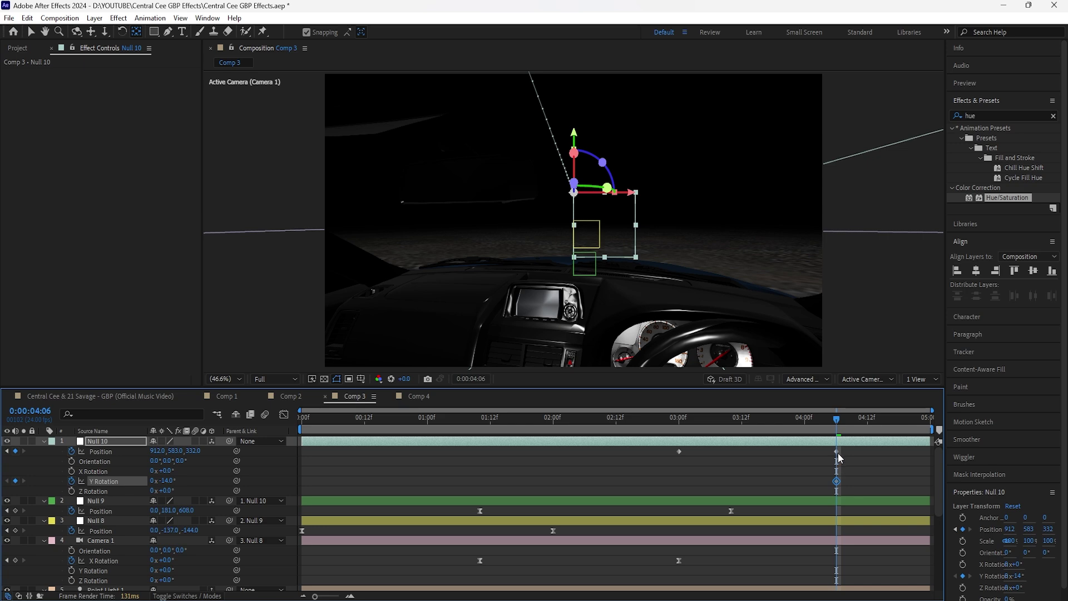
{"action": "left_click_drag", "start_coordinate": [832, 426], "coordinate": [683, 450]}
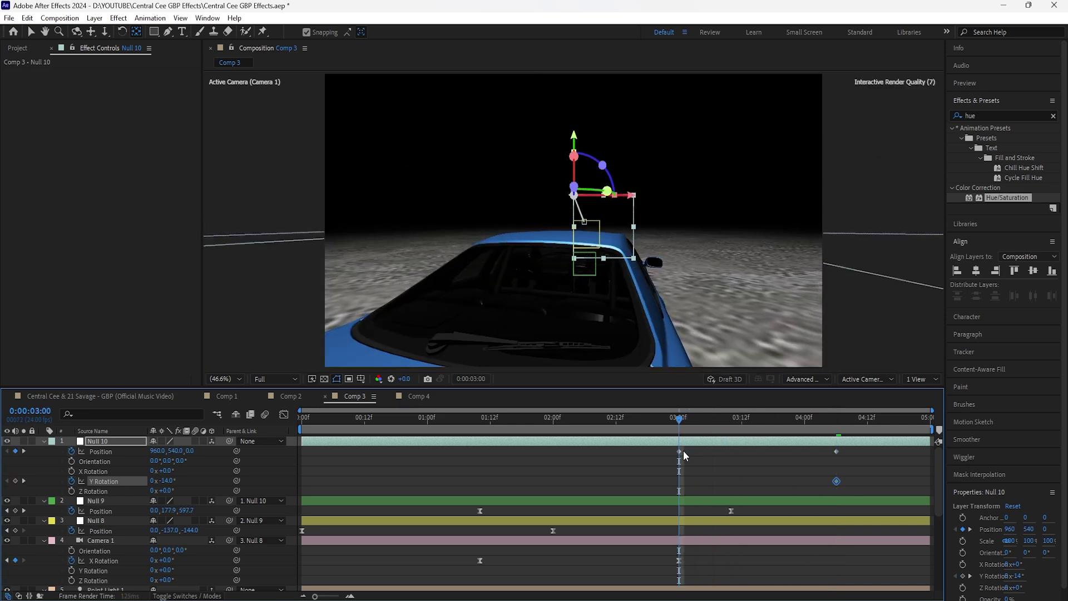
{"action": "key", "text": "Return"}
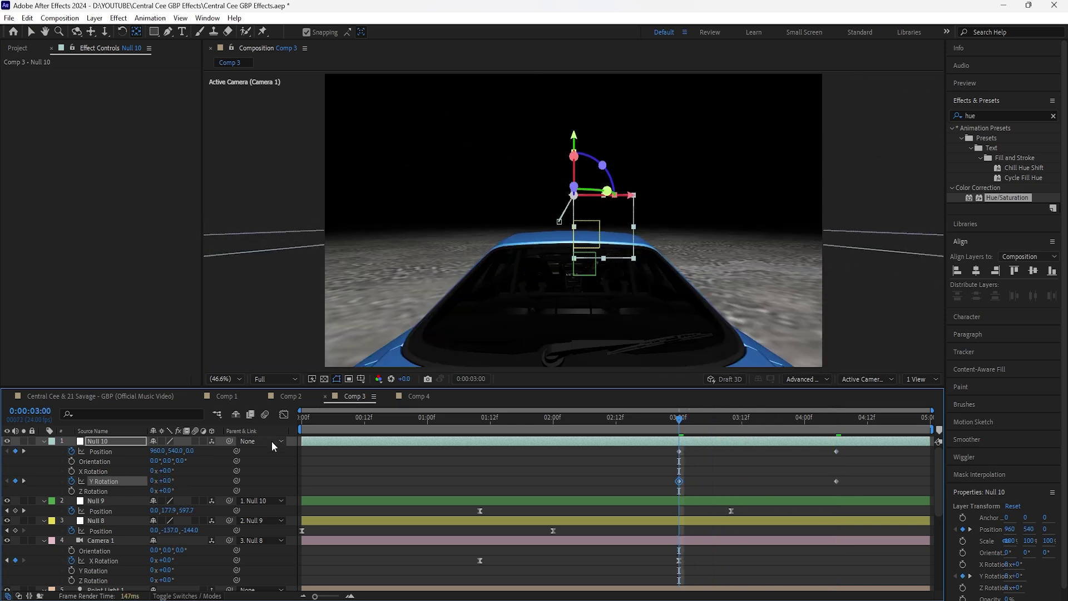
Step: Apply Easy Ease to all of Null 10's position and Y Rotation keyframes
{"action": "left_click_drag", "start_coordinate": [809, 451], "coordinate": [667, 485]}
{"action": "right_click", "coordinate": [680, 452]}
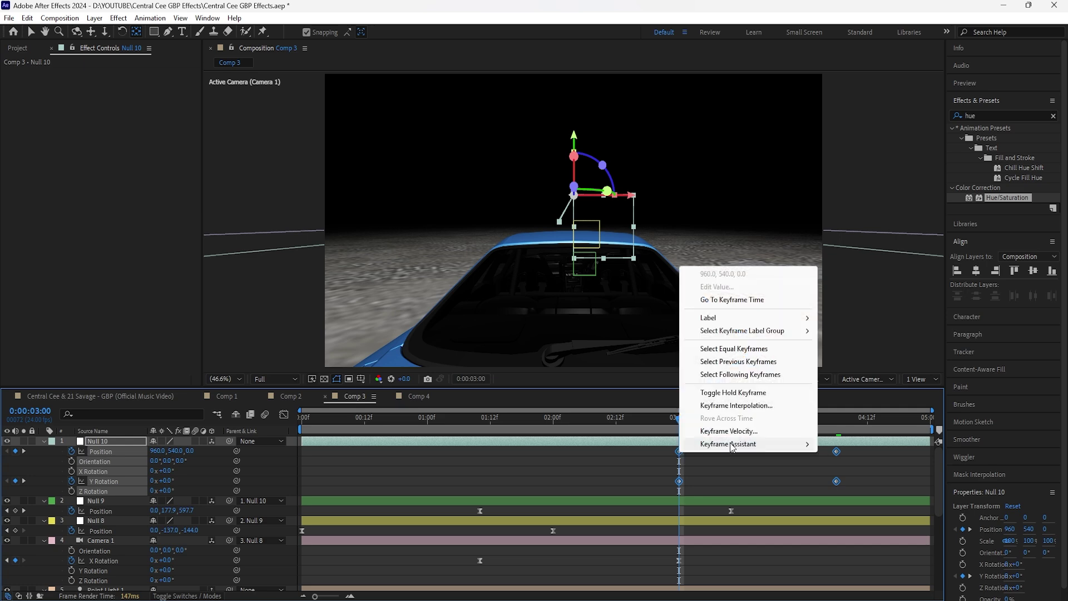
{"action": "mouse_move", "coordinate": [730, 446]}
{"action": "left_click", "coordinate": [849, 482]}
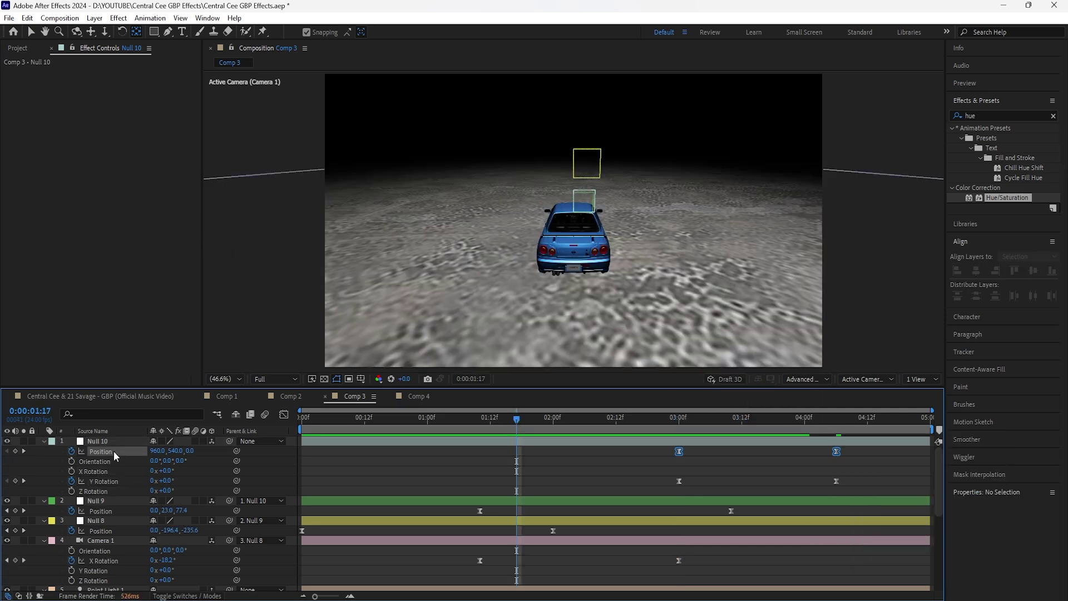
Step: Reshape Null 10's position speed curve, with the first handle at about 0:00:03:05 and the last at about 0:00:03:18
{"action": "left_click", "coordinate": [113, 451]}
{"action": "left_click", "coordinate": [284, 415]}
{"action": "left_click_drag", "start_coordinate": [846, 544], "coordinate": [769, 565]}
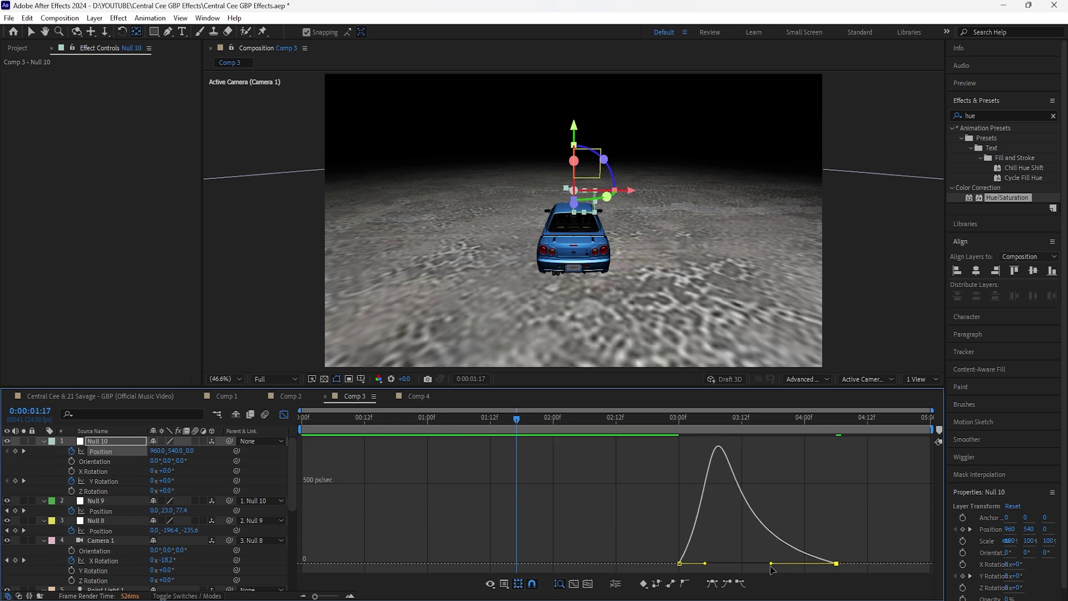
{"action": "left_click", "coordinate": [284, 414]}
Step: Reshape Null 10's Y Rotation speed curve, with handles at about 0:00:03:05 and 0:00:03:18, and preview the animation
{"action": "left_click", "coordinate": [122, 482]}
{"action": "left_click", "coordinate": [283, 415]}
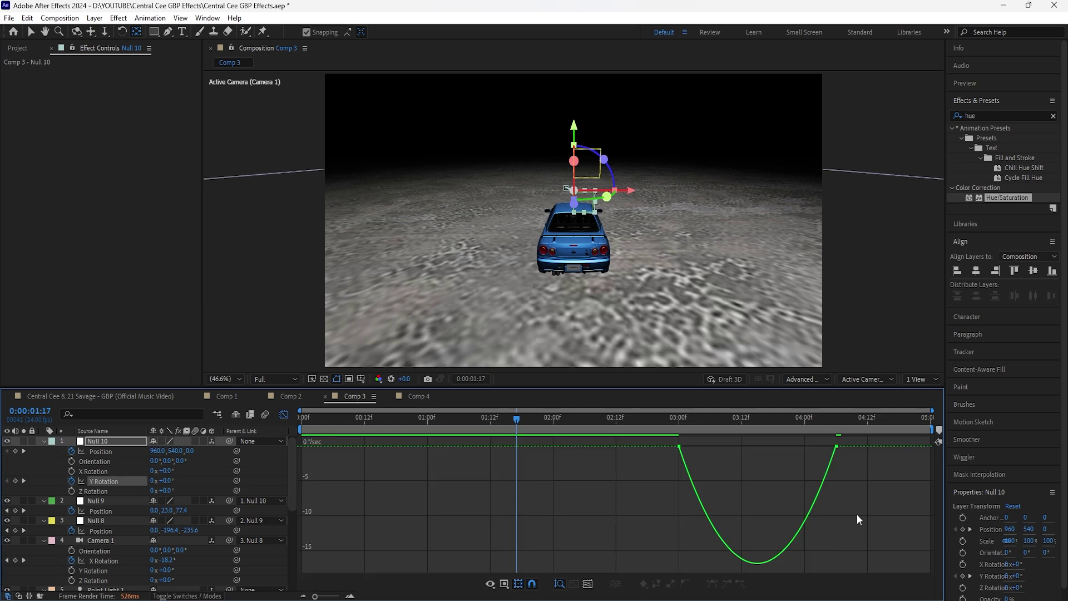
{"action": "left_click_drag", "start_coordinate": [801, 446], "coordinate": [773, 449]}
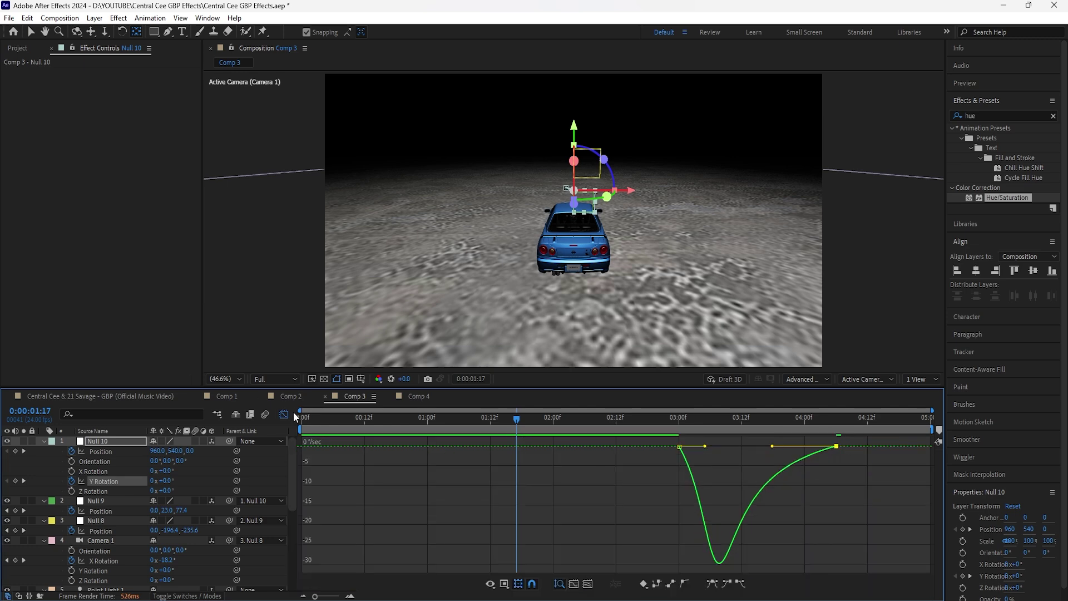
{"action": "left_click", "coordinate": [284, 414]}
{"action": "key", "text": "space"}
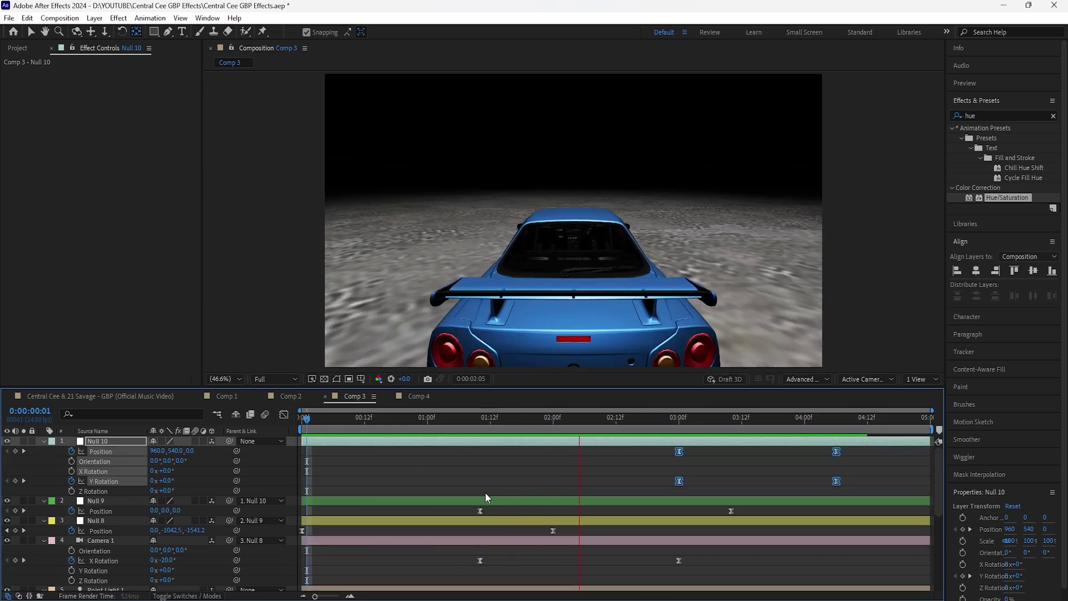
Step: Move Null 10's first Position and Y Rotation keyframes to 0:00:02:19
{"action": "key", "text": "space"}
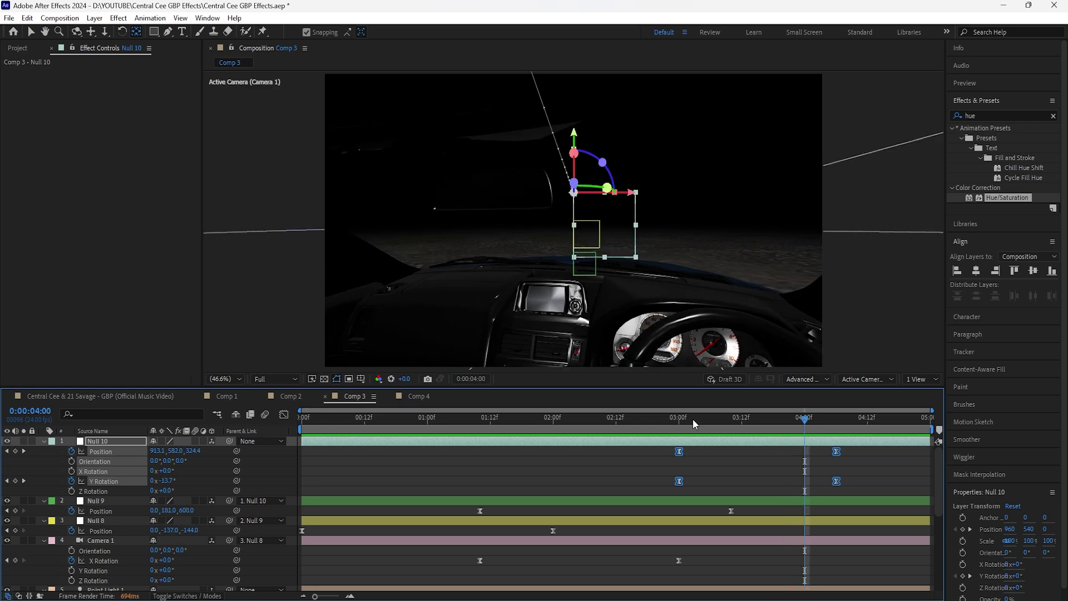
{"action": "left_click_drag", "start_coordinate": [691, 420], "coordinate": [731, 427]}
{"action": "left_click_drag", "start_coordinate": [857, 452], "coordinate": [669, 489]}
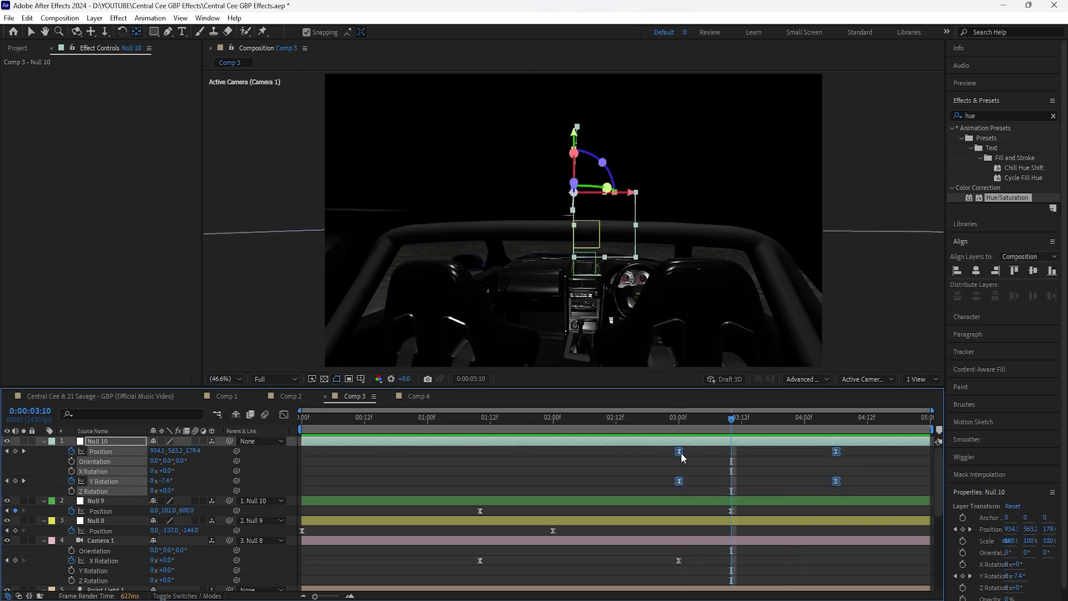
{"action": "left_click_drag", "start_coordinate": [680, 452], "coordinate": [653, 451]}
Step: Raise the Y value of Null 9's Position keyframe at 0:00:03:10 to 202 and scrub through the camera move
{"action": "left_click_drag", "start_coordinate": [731, 425], "coordinate": [802, 483]}
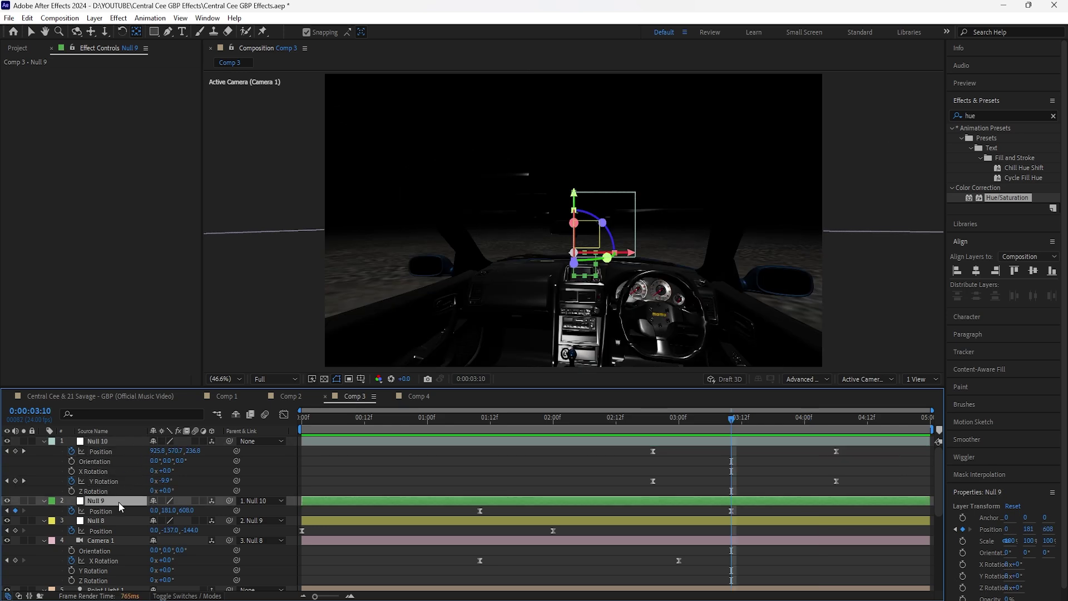
{"action": "left_click_drag", "start_coordinate": [169, 510], "coordinate": [183, 510]}
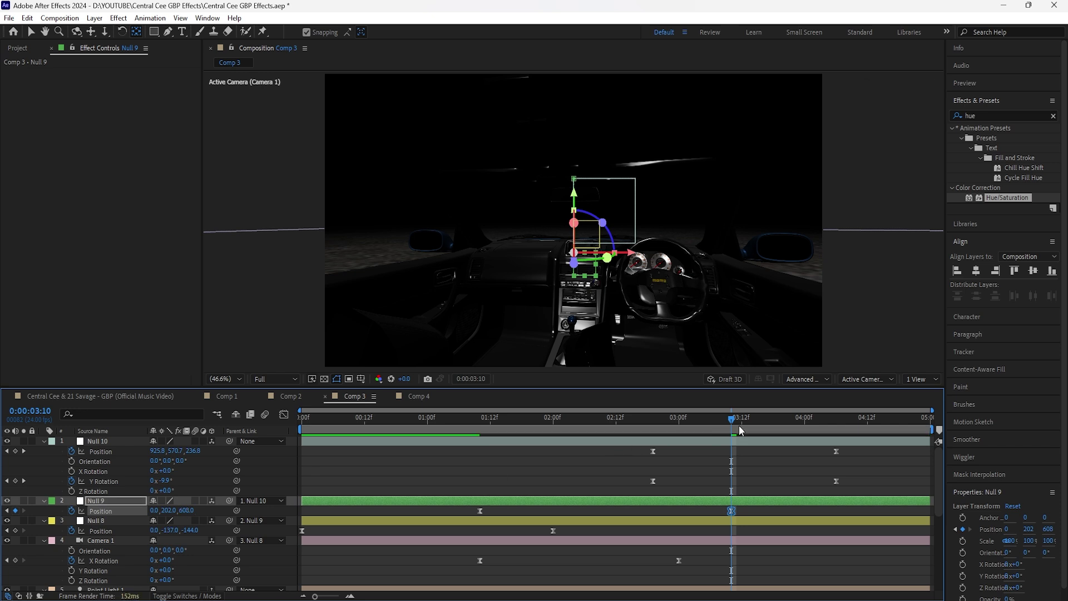
{"action": "left_click_drag", "start_coordinate": [733, 421], "coordinate": [679, 439]}
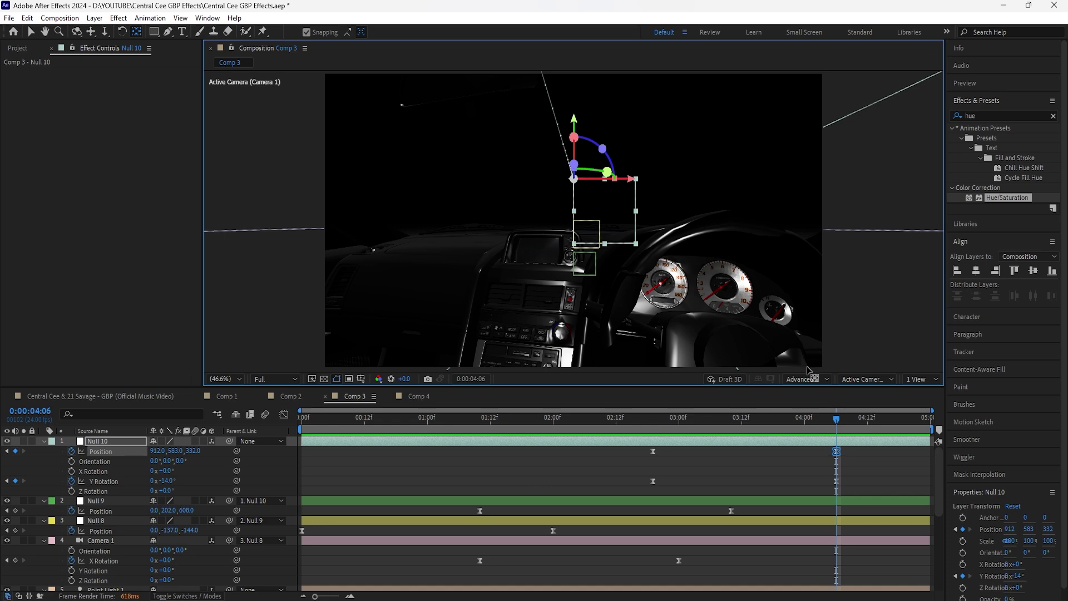
Step: With the transparency grid on, set Null 10's Position at 0:00:04:06 to 912, 571, 296 and preview the animation
{"action": "left_click", "coordinate": [324, 379]}
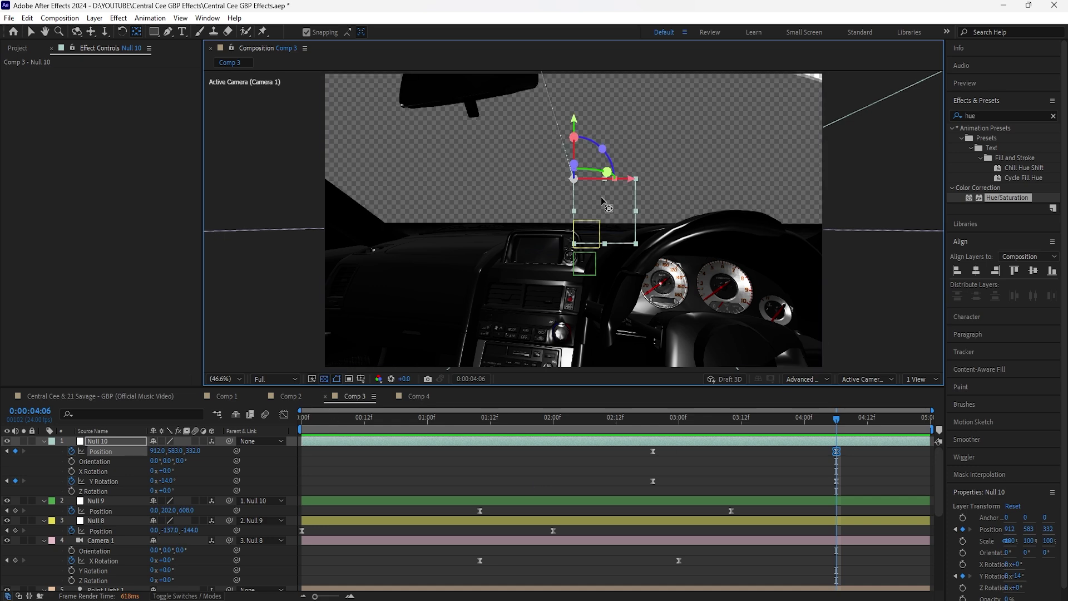
{"action": "left_click_drag", "start_coordinate": [192, 451], "coordinate": [161, 461]}
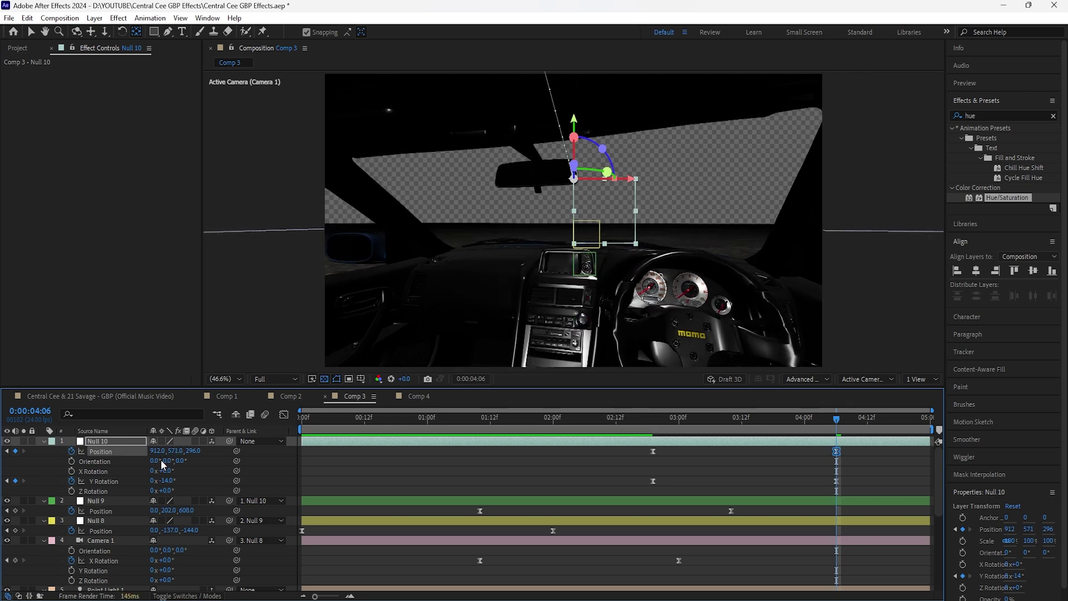
{"action": "key", "text": "v"}
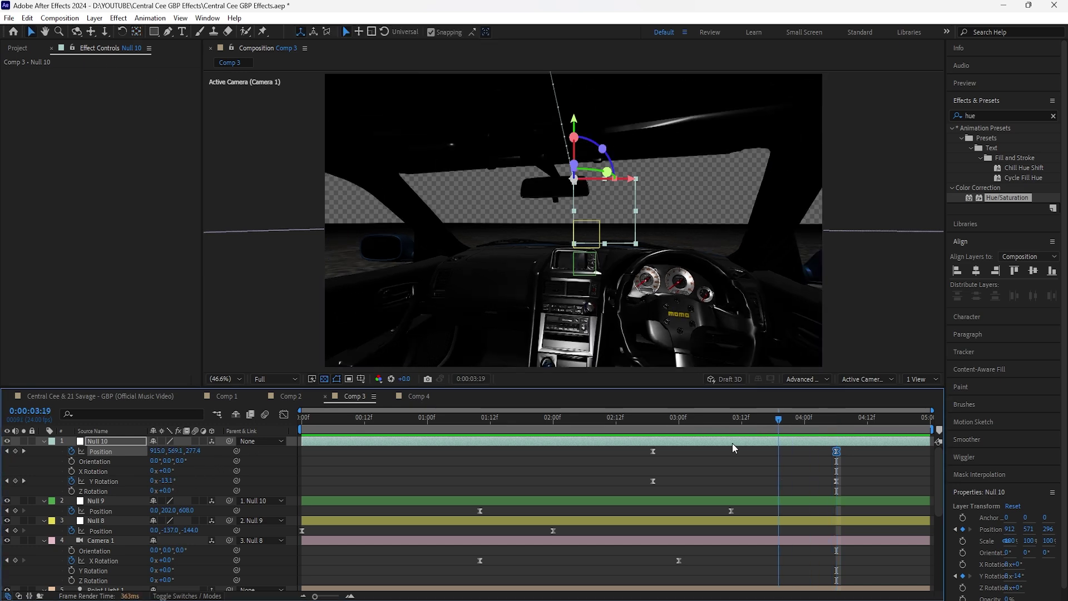
{"action": "key", "text": "Home"}
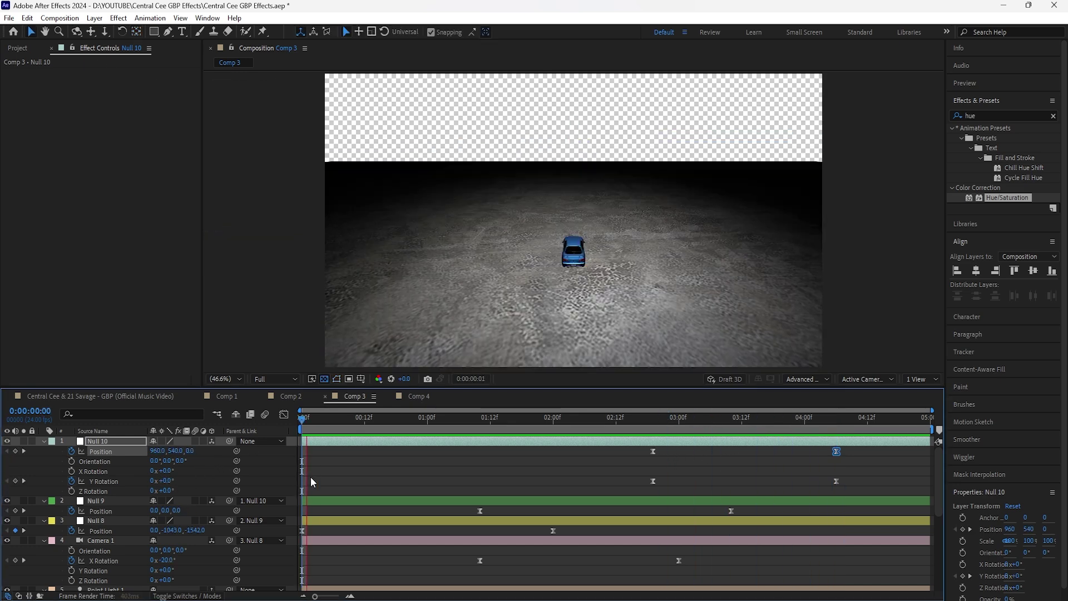
{"action": "key", "text": "space"}
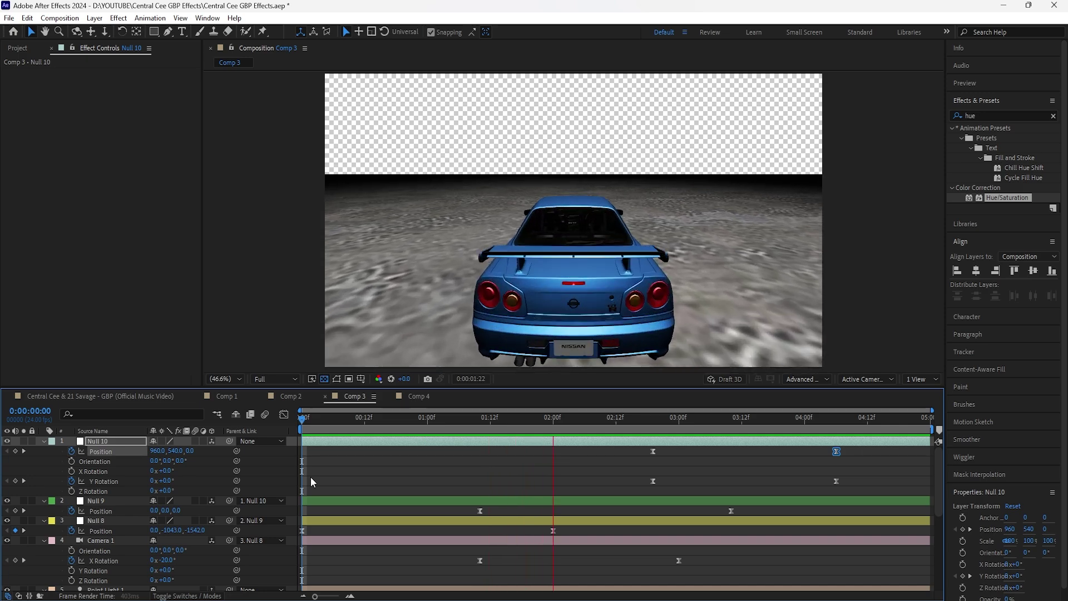
{"action": "key", "text": "space"}
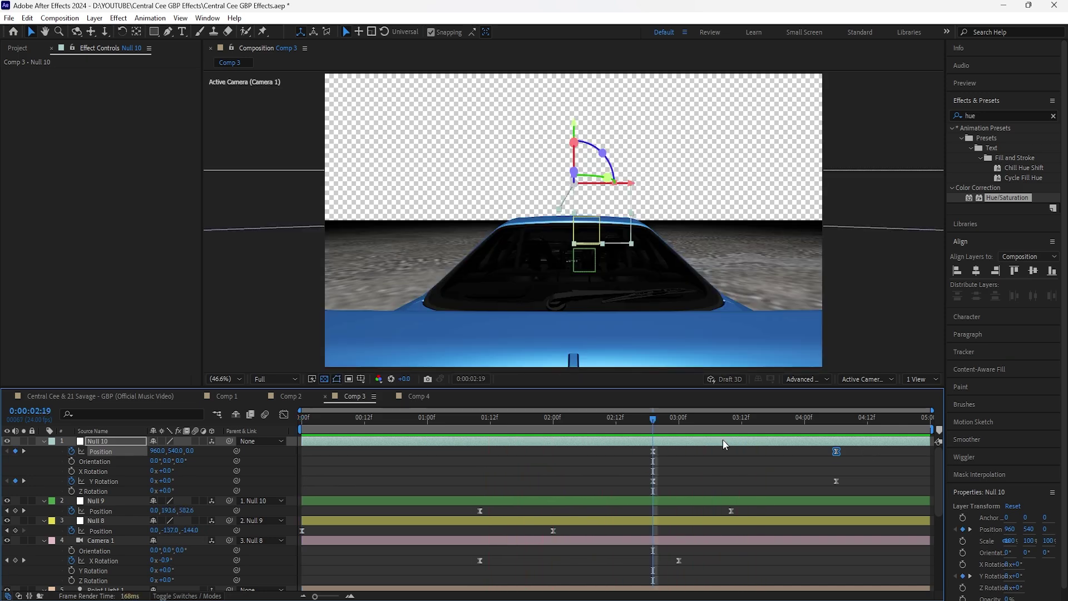
Step: Shift all of Null 10's Position and Y Rotation keyframes together to start at 0:00:02:12, previewing the timing
{"action": "left_click_drag", "start_coordinate": [656, 420], "coordinate": [633, 458]}
{"action": "left_click_drag", "start_coordinate": [866, 453], "coordinate": [646, 491]}
{"action": "left_click_drag", "start_coordinate": [653, 454], "coordinate": [633, 458]}
{"action": "key", "text": "space"}
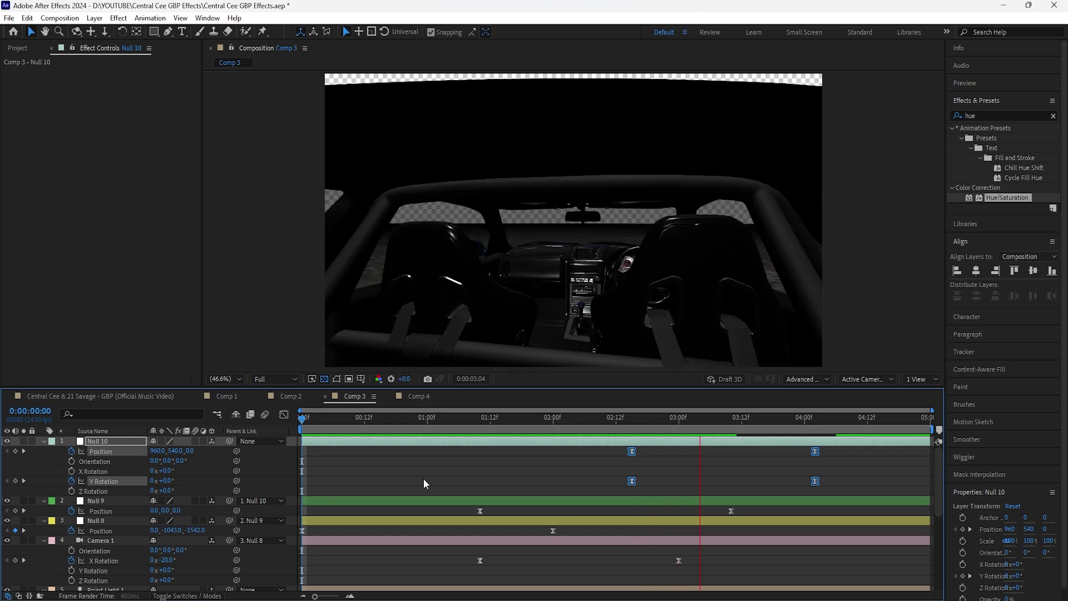
{"action": "left_click", "coordinate": [636, 424]}
{"action": "left_click_drag", "start_coordinate": [576, 436], "coordinate": [618, 452]}
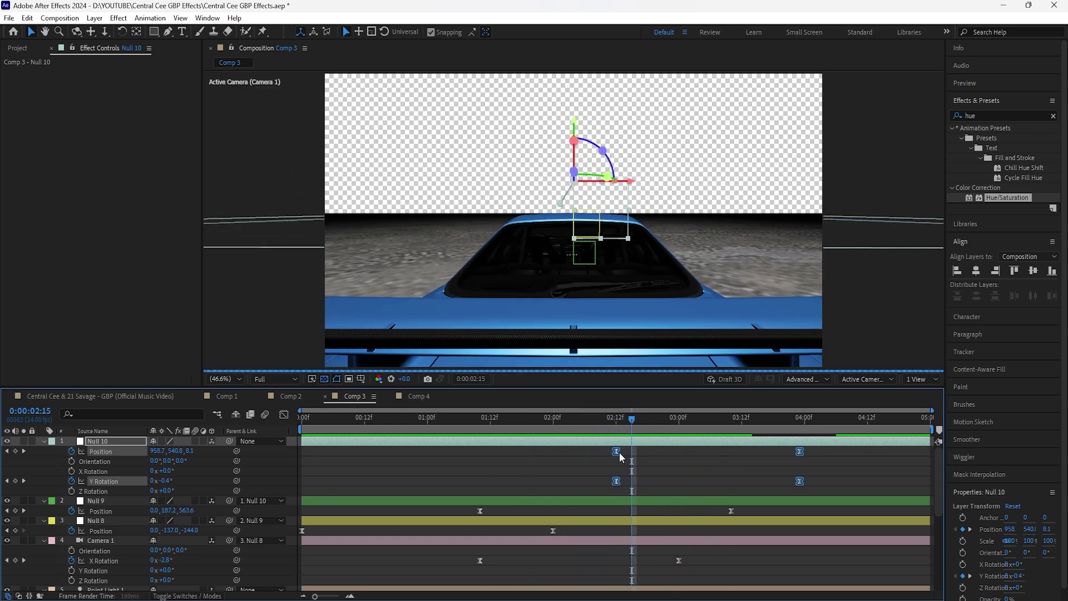
{"action": "left_click", "coordinate": [616, 423]}
{"action": "key", "text": "space"}
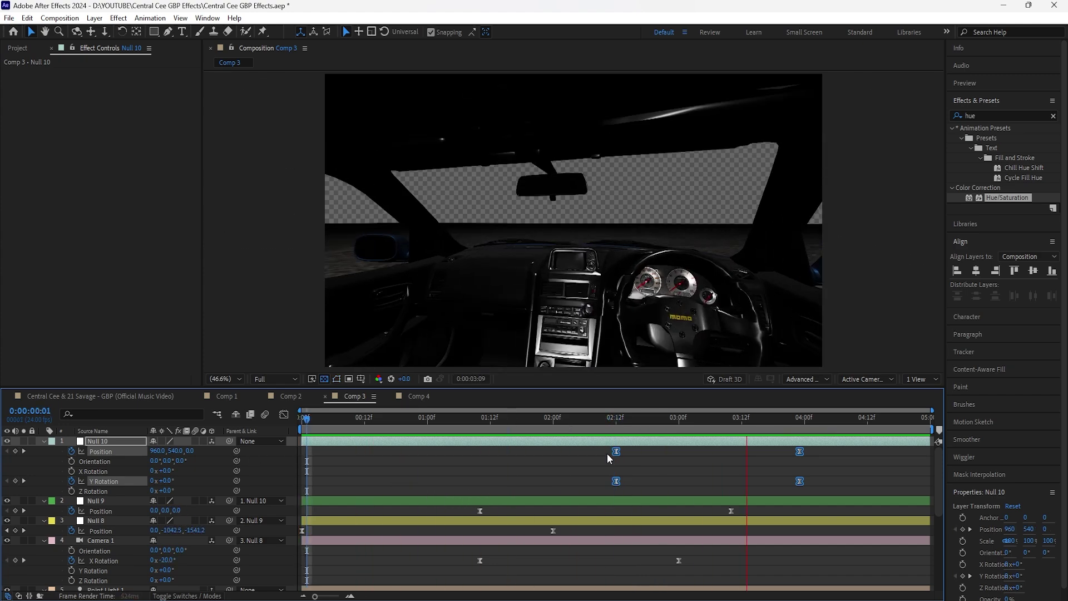
{"action": "key", "text": "space"}
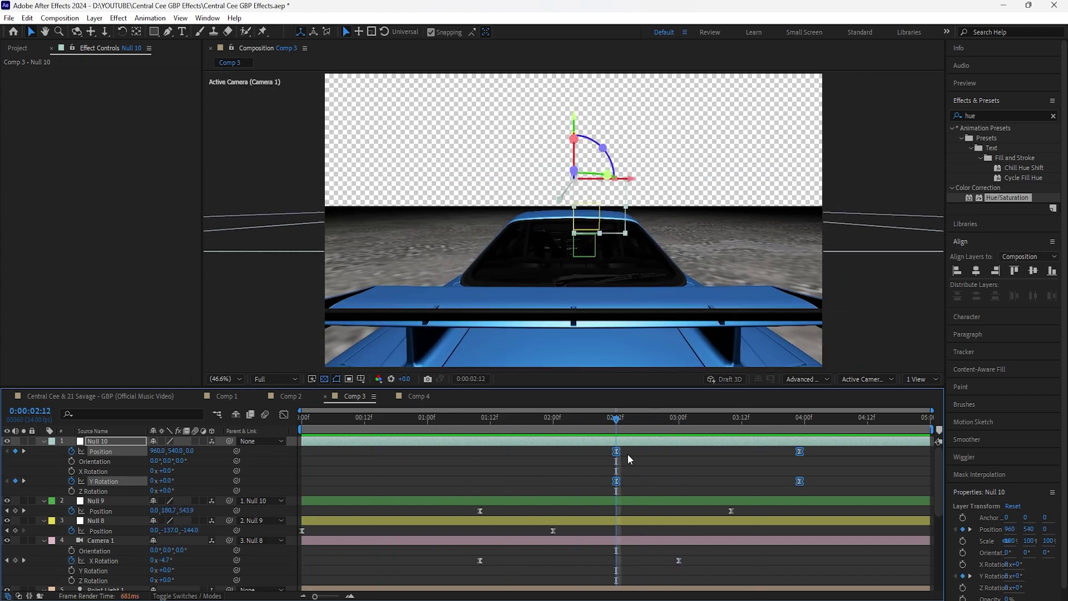
Step: Shift Null 10's four keyframes further back to start at 0:00:02:07, checking the timing during playback
{"action": "left_click_drag", "start_coordinate": [616, 451], "coordinate": [604, 452]}
{"action": "key", "text": "space"}
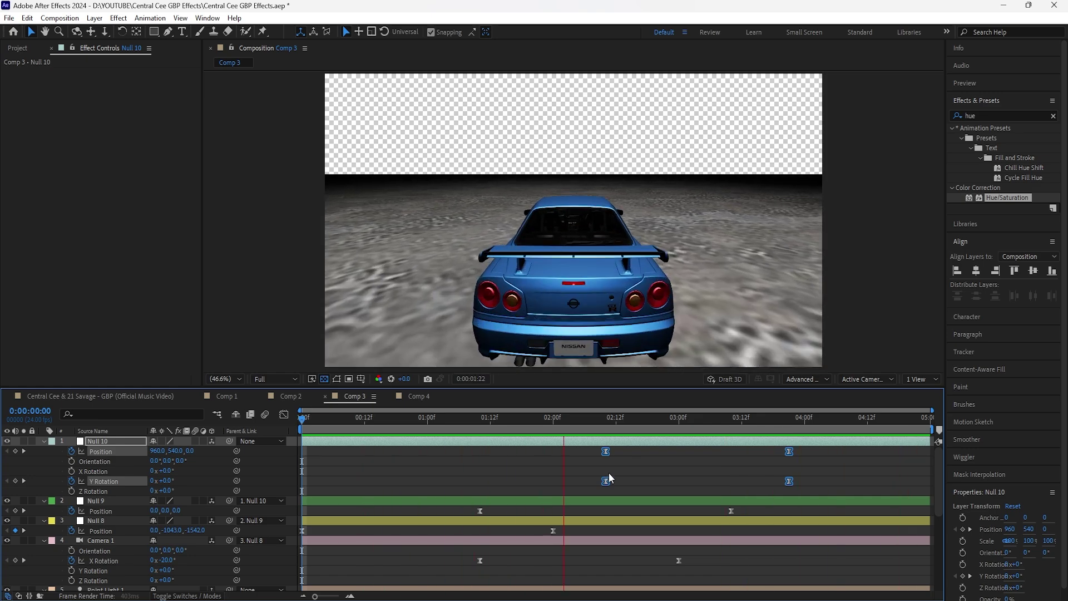
{"action": "key", "text": "alt+Left"}
{"action": "key", "text": "alt+Left"}
{"action": "key", "text": "alt+Left"}
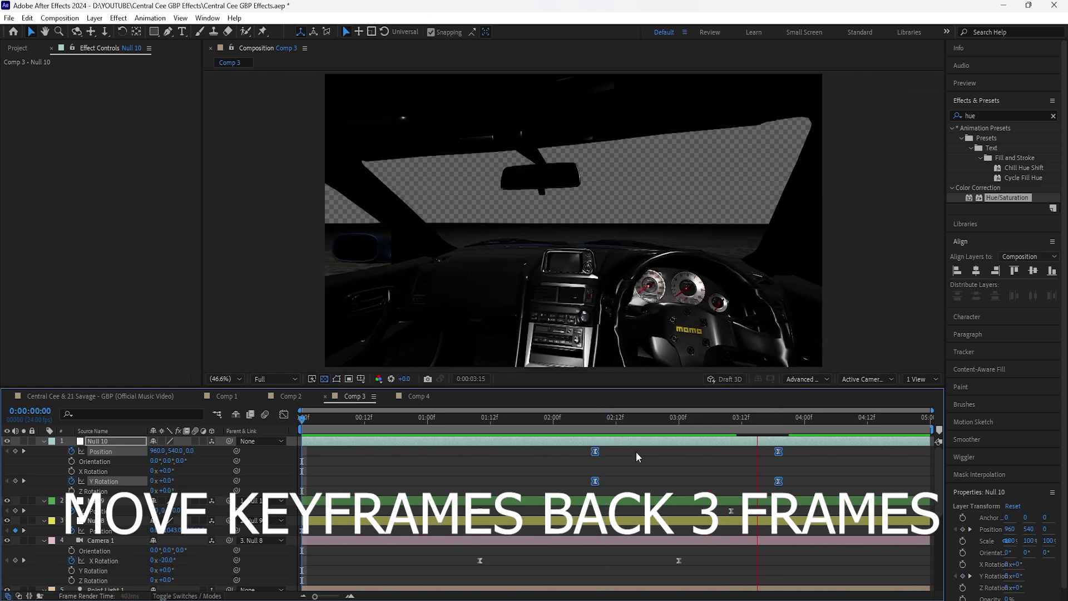
{"action": "key", "text": "alt+Left"}
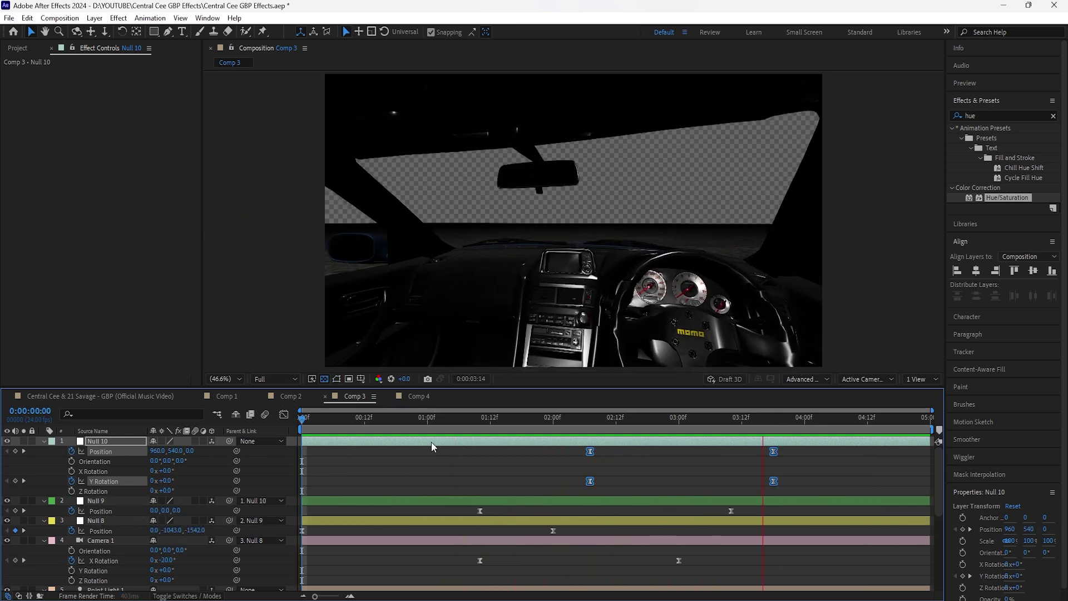
Step: Preview the camera move from the beginning and examine the frame at 0:00:02:07 where Null 10's animation starts
{"action": "left_click_drag", "start_coordinate": [351, 418], "coordinate": [591, 466]}
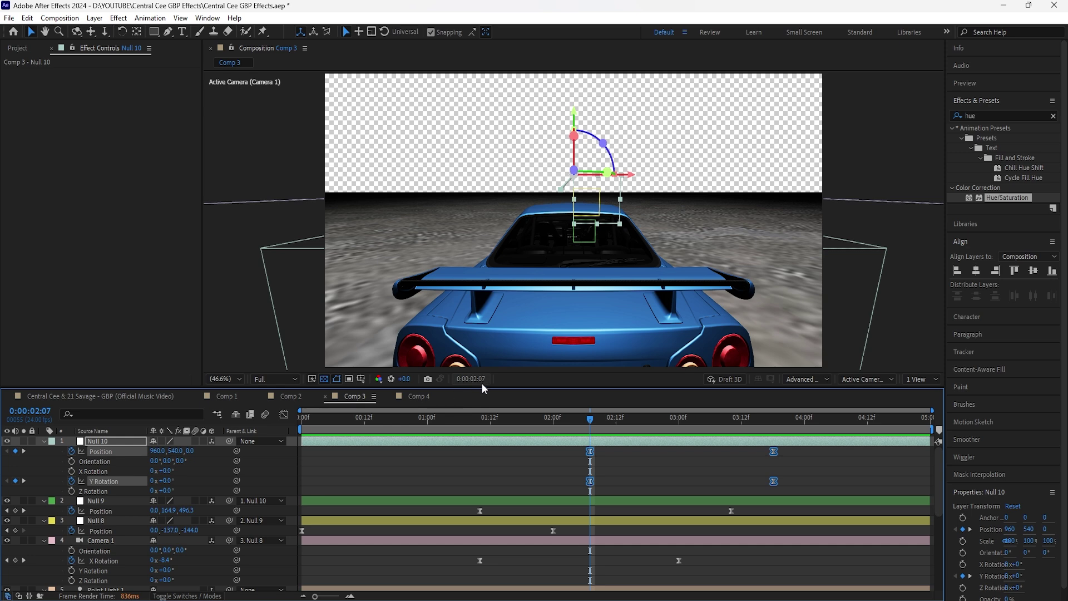
{"action": "key", "text": "Home"}
{"action": "key", "text": "space"}
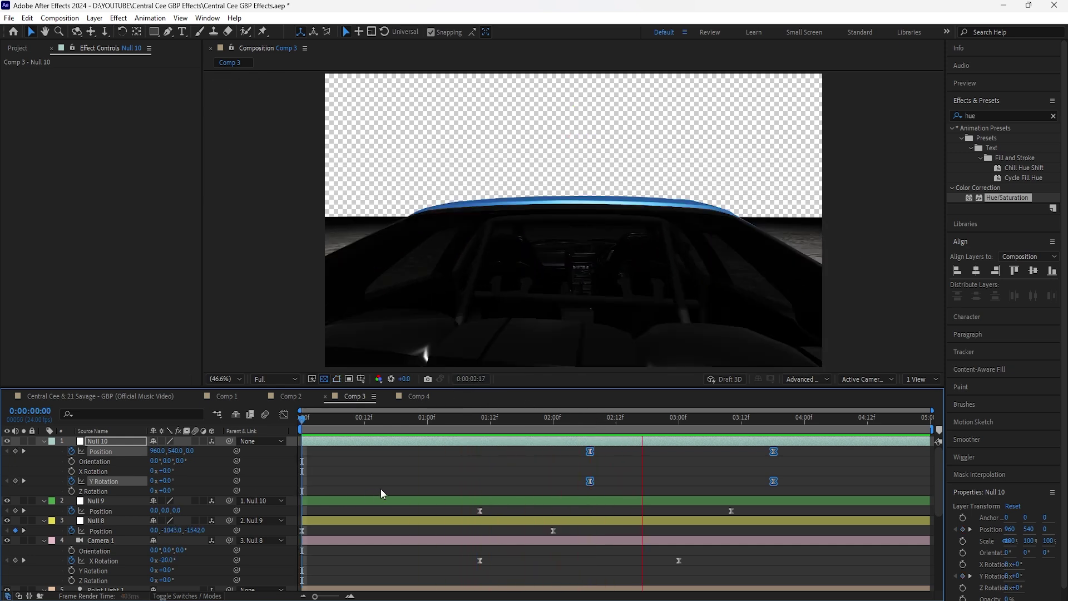
{"action": "key", "text": "space"}
{"action": "left_click_drag", "start_coordinate": [610, 415], "coordinate": [591, 483]}
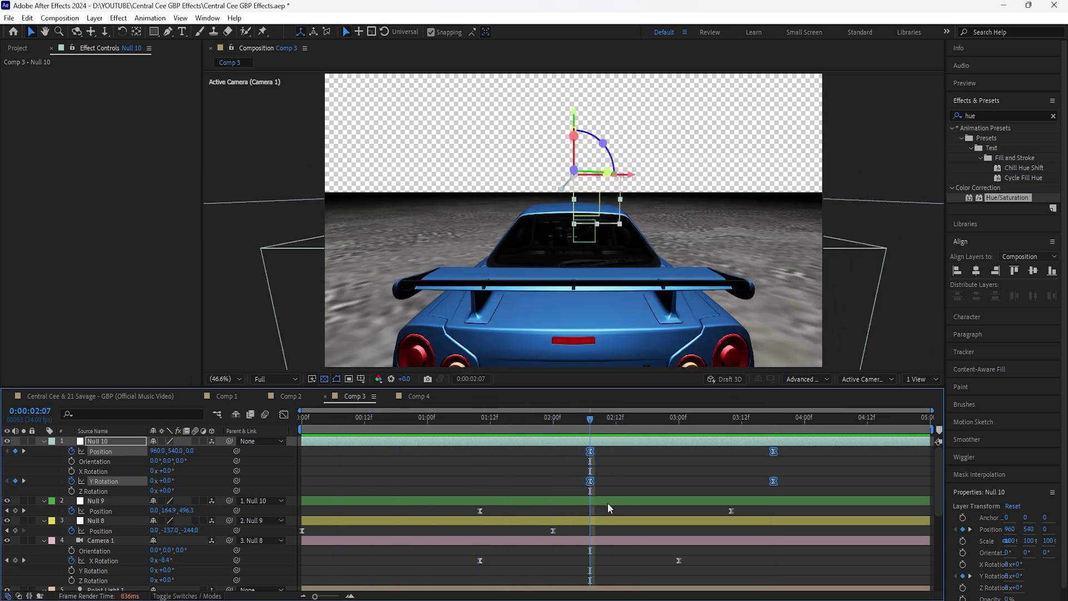
{"action": "left_click", "coordinate": [626, 465]}
{"action": "key", "text": "period"}
{"action": "left_click_drag", "start_coordinate": [593, 418], "coordinate": [599, 459]}
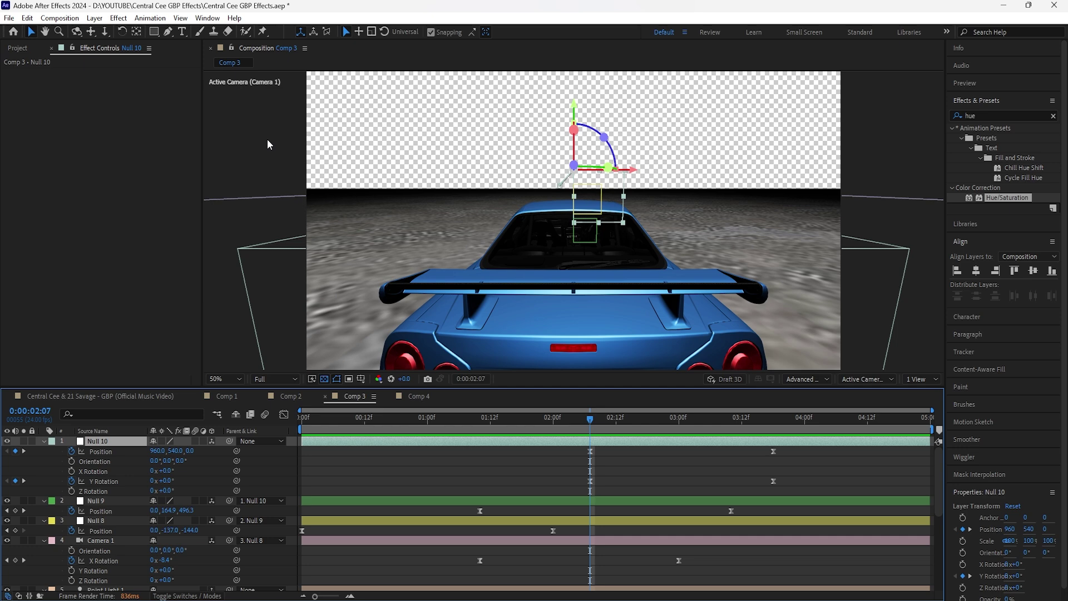
Step: Create a new 3D null object and parent Null 10 to it
{"action": "key", "text": "ctrl+alt+shift+y"}
{"action": "left_click", "coordinate": [211, 441]}
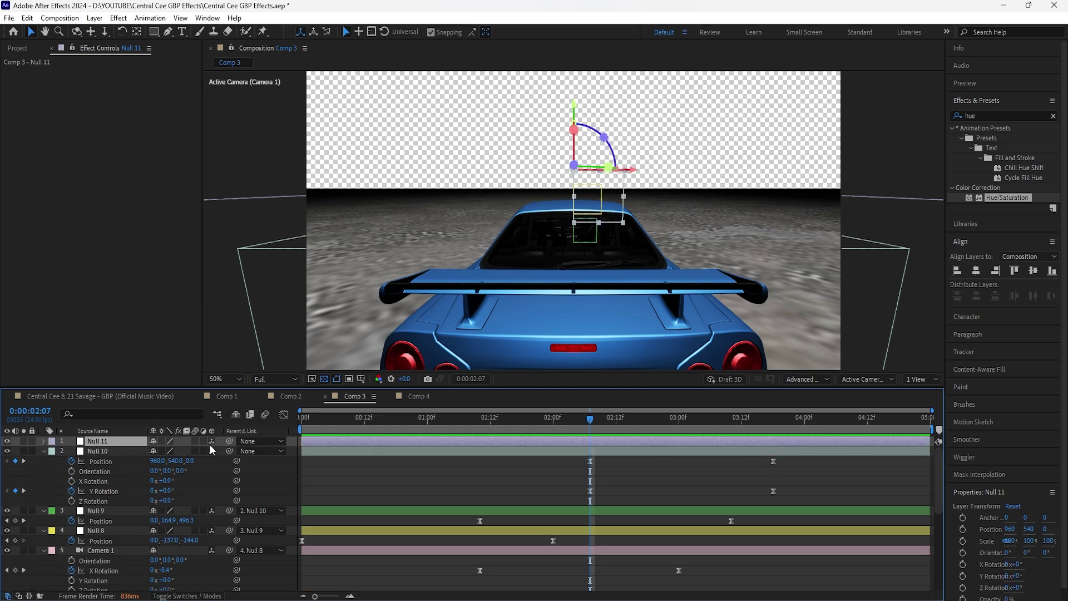
{"action": "left_click", "coordinate": [106, 451]}
{"action": "left_click_drag", "start_coordinate": [232, 452], "coordinate": [108, 442]}
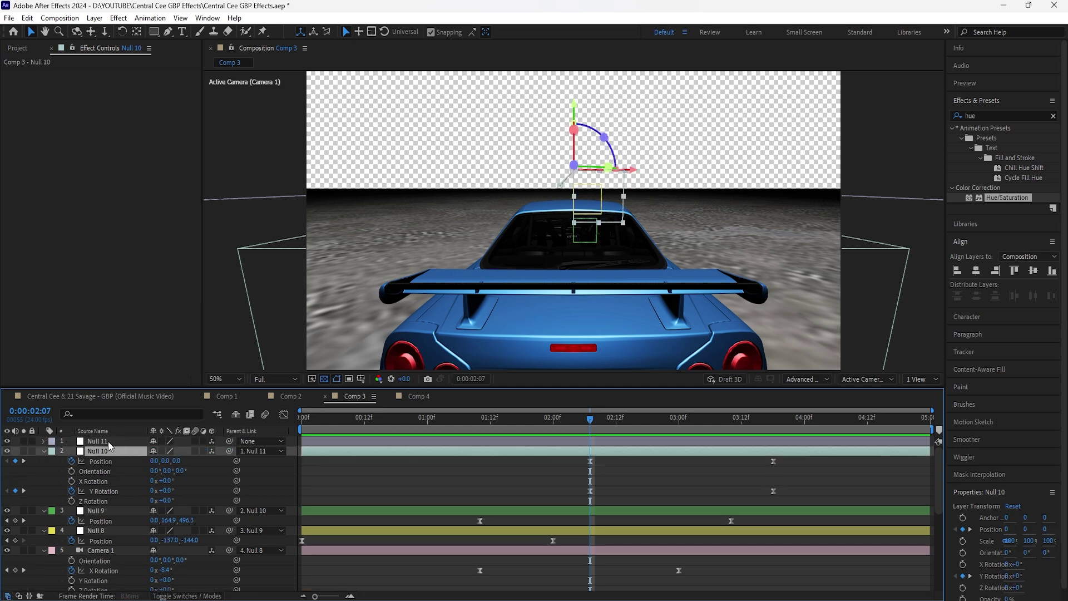
Step: Reveal Null 11's Position property and add a Position keyframe at 0:00:03:07
{"action": "left_click", "coordinate": [117, 443]}
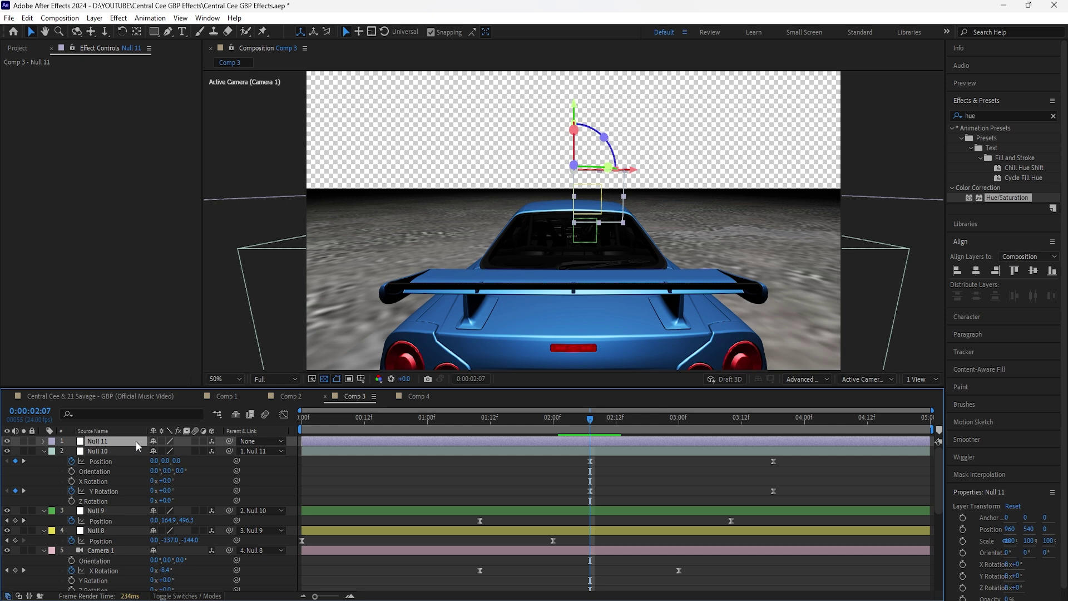
{"action": "key", "text": "p"}
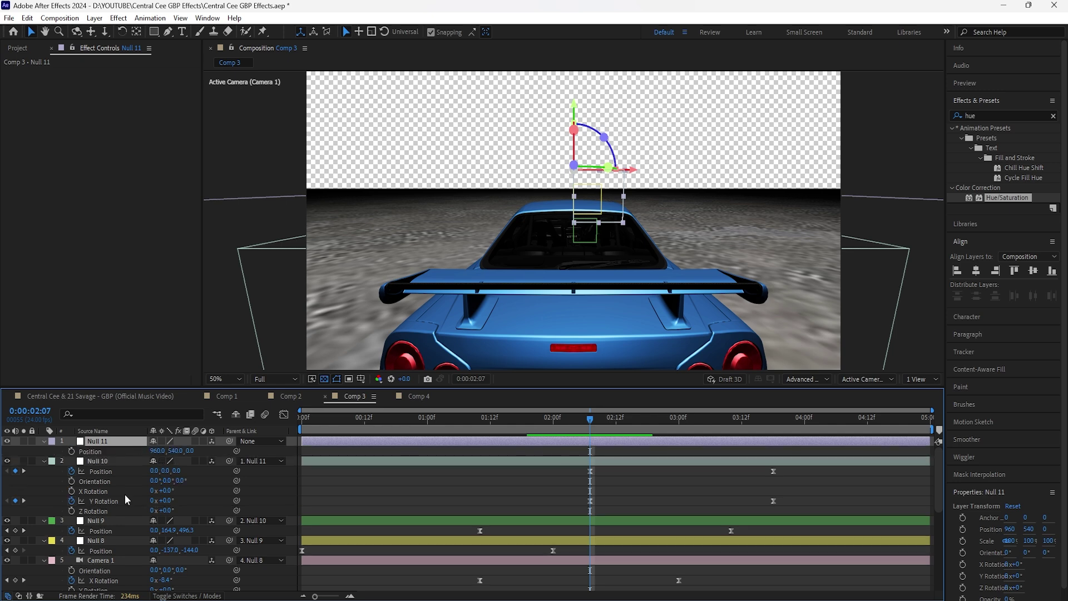
{"action": "scroll", "coordinate": [124, 494], "scroll_direction": "down", "scroll_amount": 2}
{"action": "scroll", "coordinate": [111, 469], "scroll_direction": "up", "scroll_amount": 2}
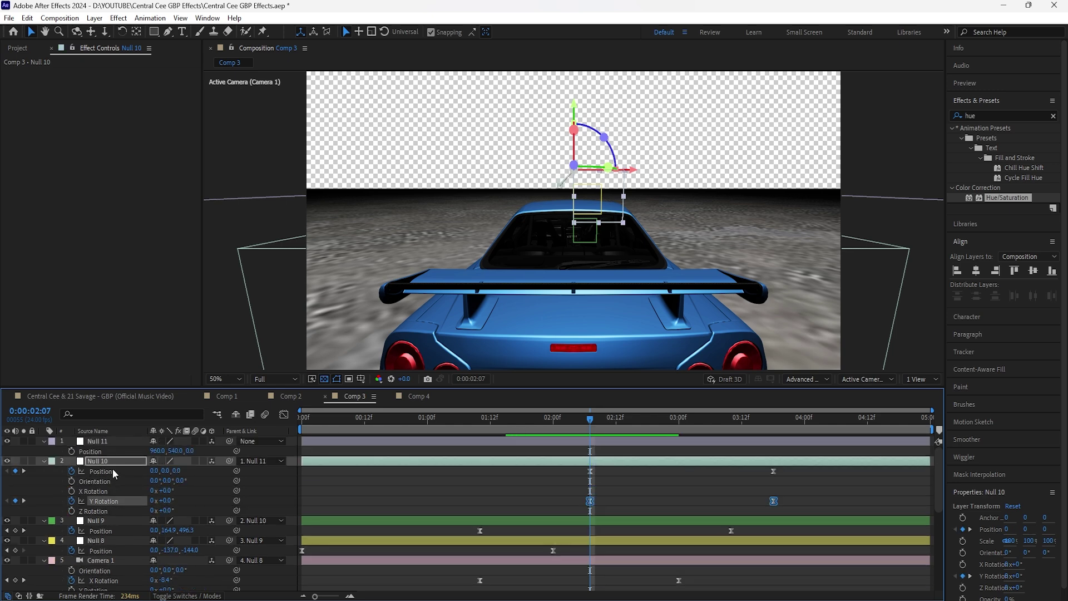
{"action": "left_click", "coordinate": [112, 460]}
{"action": "scroll", "coordinate": [119, 479], "scroll_direction": "down", "scroll_amount": 3}
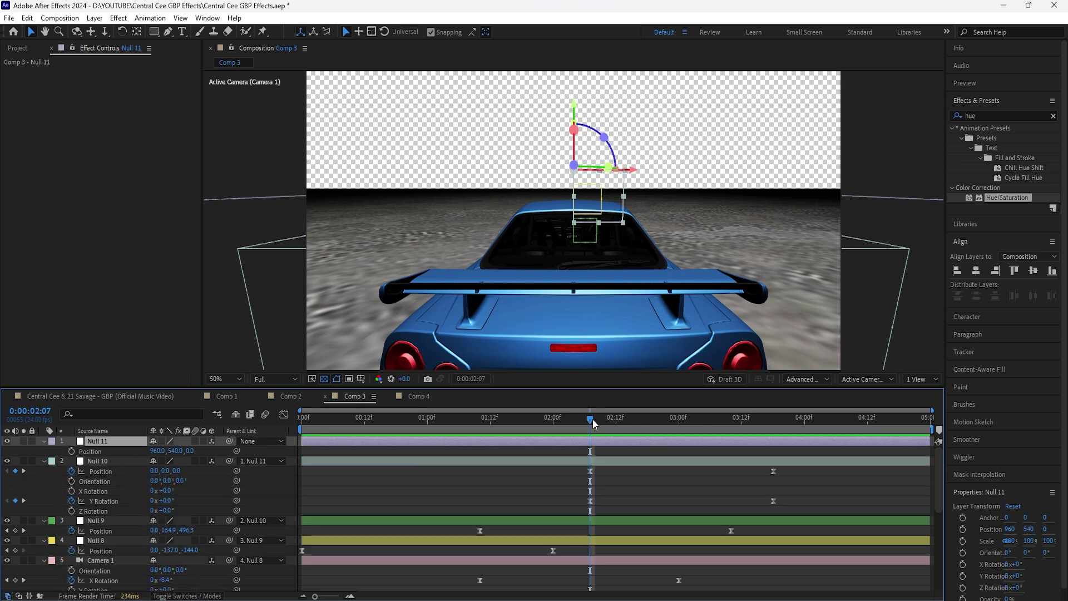
{"action": "left_click_drag", "start_coordinate": [592, 418], "coordinate": [773, 456]}
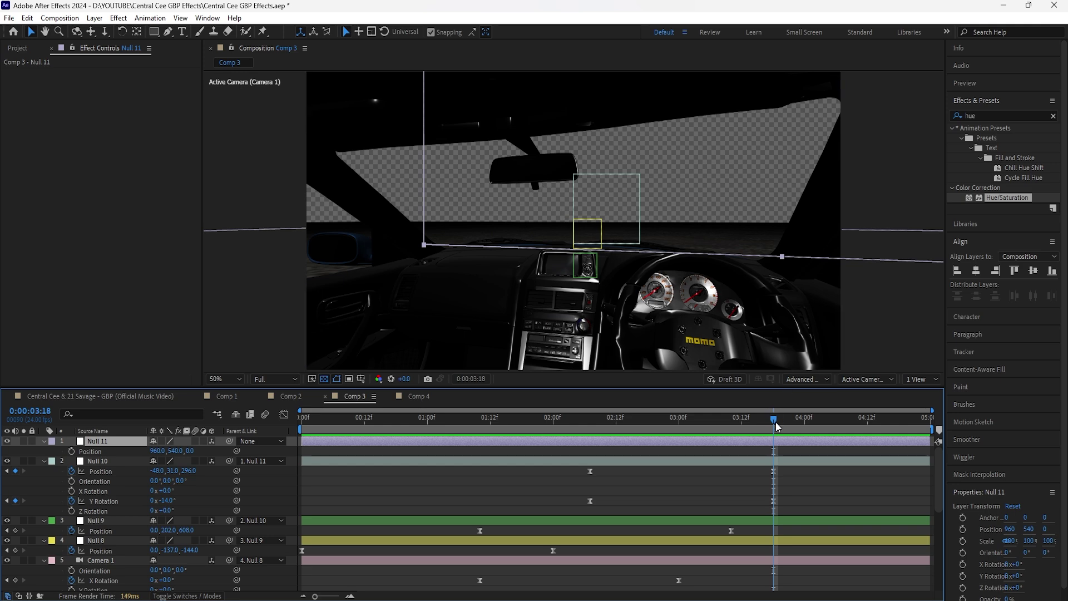
{"action": "left_click_drag", "start_coordinate": [776, 422], "coordinate": [716, 439]}
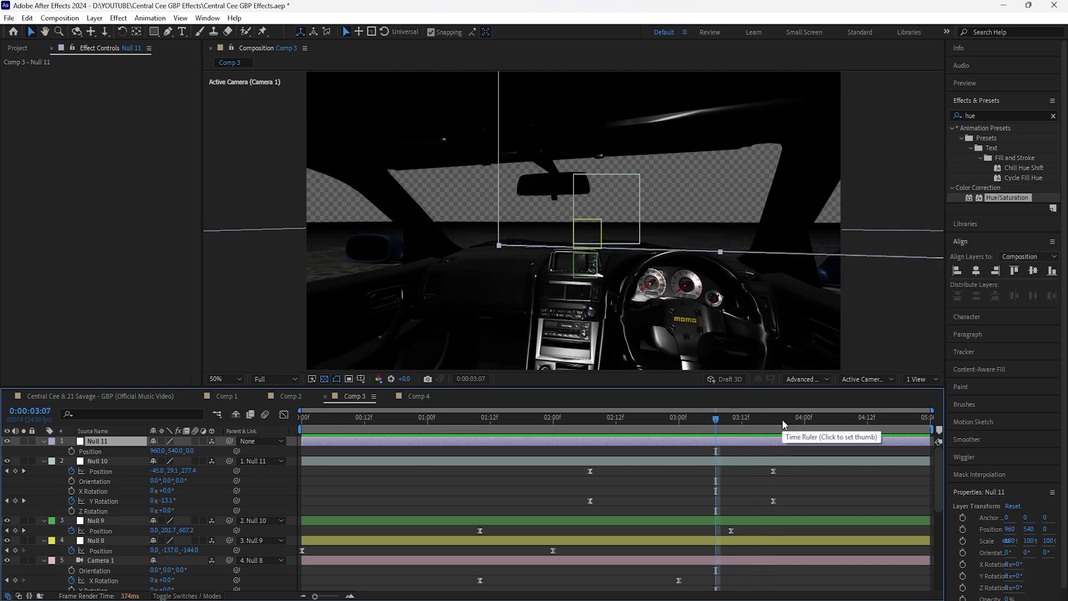
{"action": "left_click", "coordinate": [71, 451]}
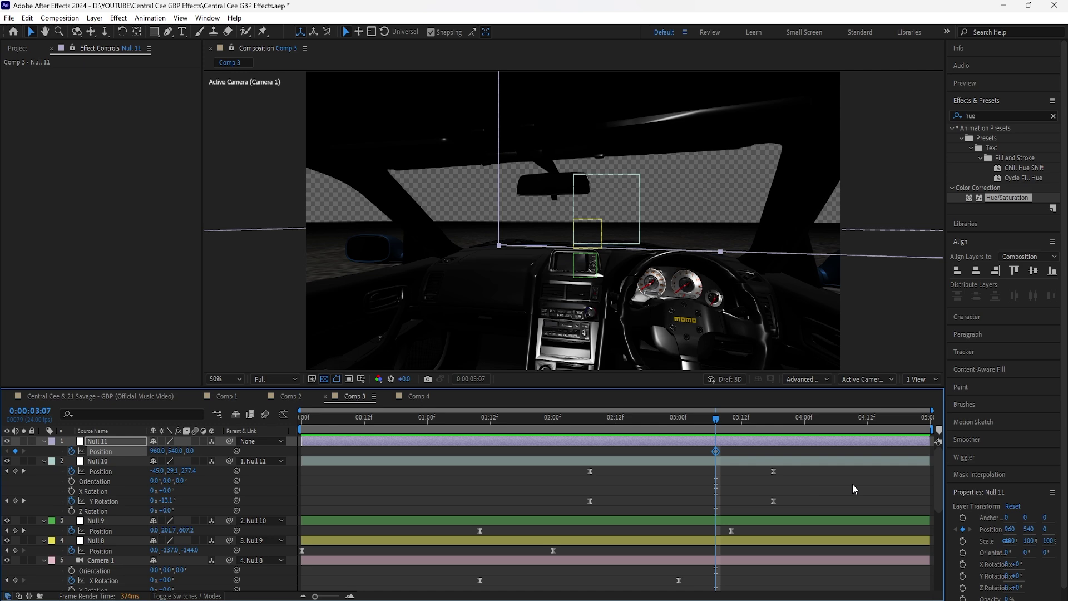
Step: Keyframe Null 11's Z position at 521 at 0:00:04:13, pushing the camera forward out of the car
{"action": "left_click", "coordinate": [872, 420]}
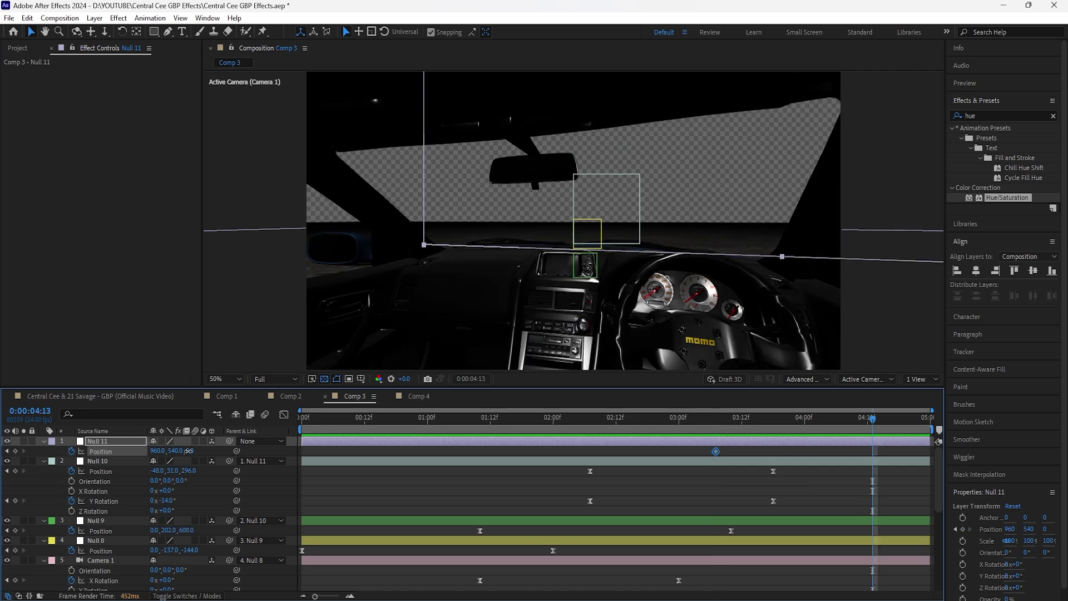
{"action": "left_click_drag", "start_coordinate": [190, 450], "coordinate": [428, 431]}
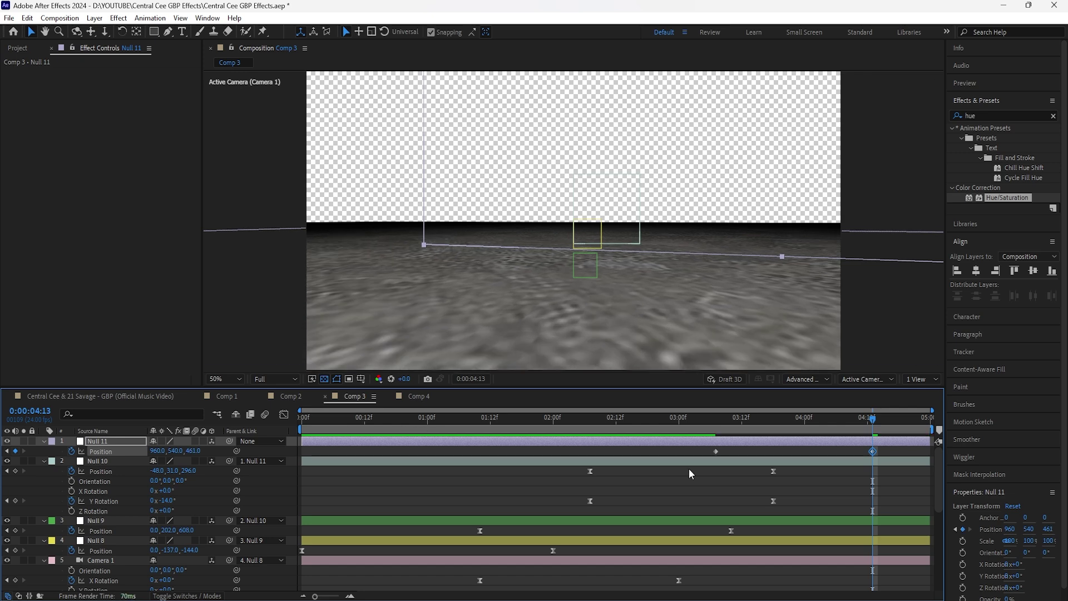
{"action": "left_click_drag", "start_coordinate": [220, 452], "coordinate": [224, 452]}
Step: Apply Easy Ease to both of Null 11's Position keyframes and display their speed curve
{"action": "left_click_drag", "start_coordinate": [883, 447], "coordinate": [707, 462]}
{"action": "right_click", "coordinate": [715, 451]}
{"action": "left_click", "coordinate": [884, 435]}
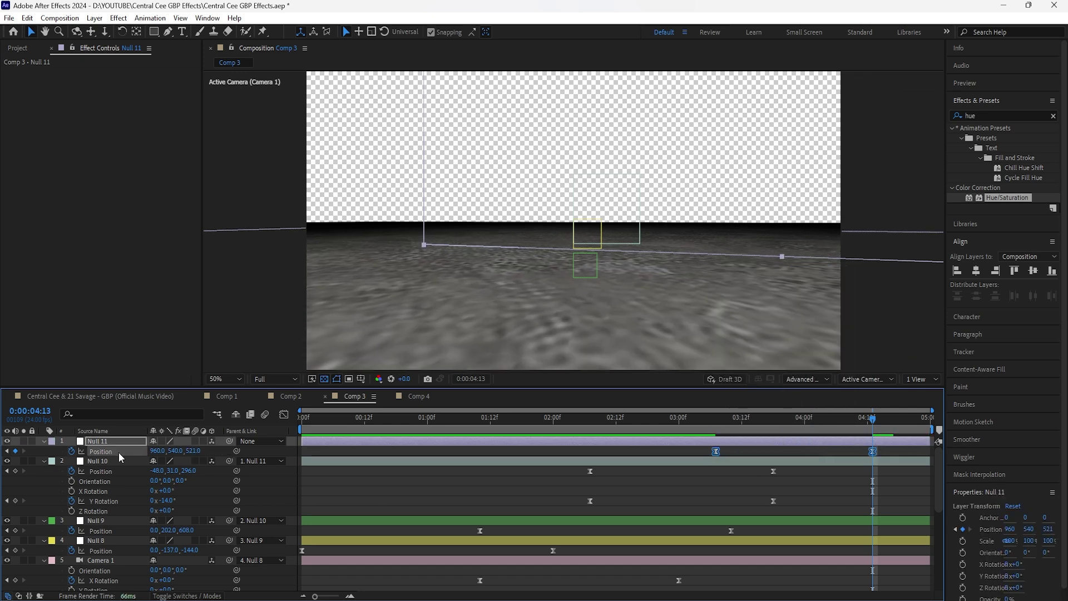
{"action": "left_click", "coordinate": [284, 414]}
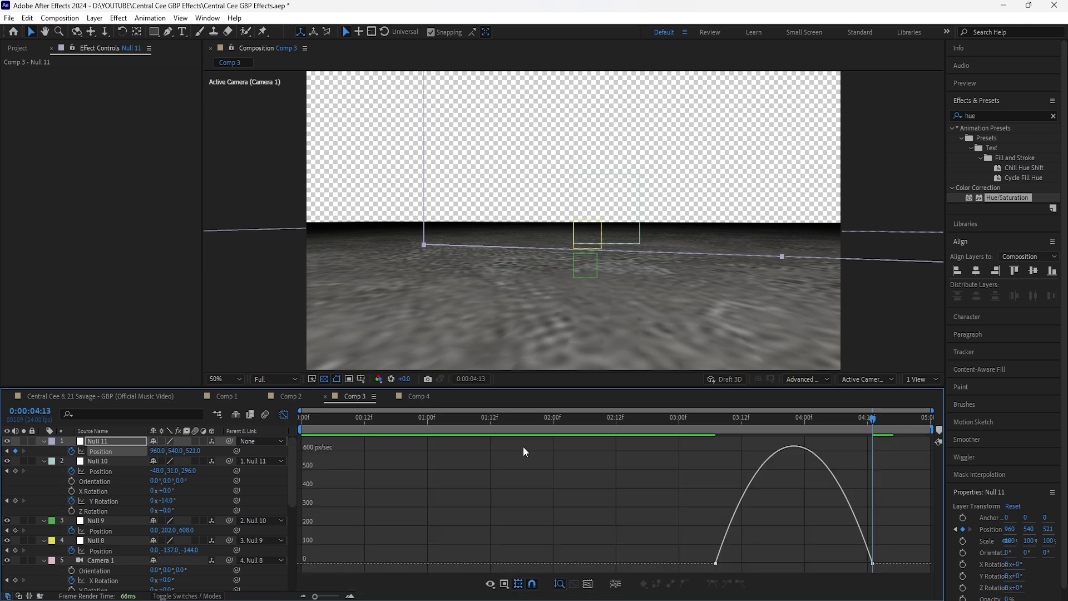
Step: Strengthen the ease into Null 11's final Position keyframe on its speed curve and preview the camera move
{"action": "left_click", "coordinate": [872, 564]}
{"action": "left_click_drag", "start_coordinate": [846, 564], "coordinate": [818, 563]}
{"action": "left_click", "coordinate": [285, 415]}
{"action": "left_click_drag", "start_coordinate": [768, 420], "coordinate": [570, 452]}
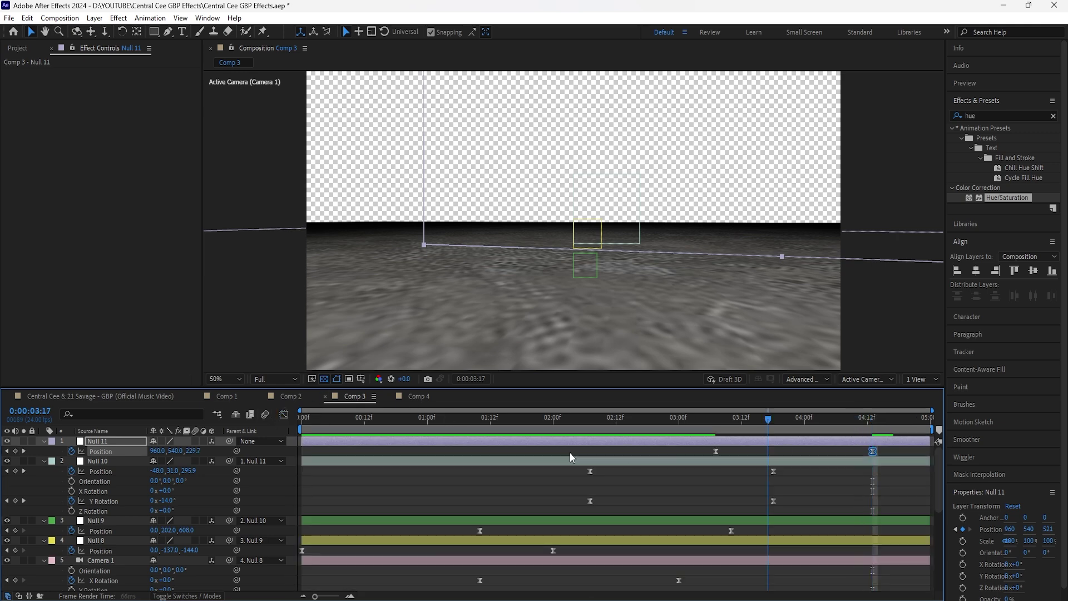
{"action": "key", "text": "space"}
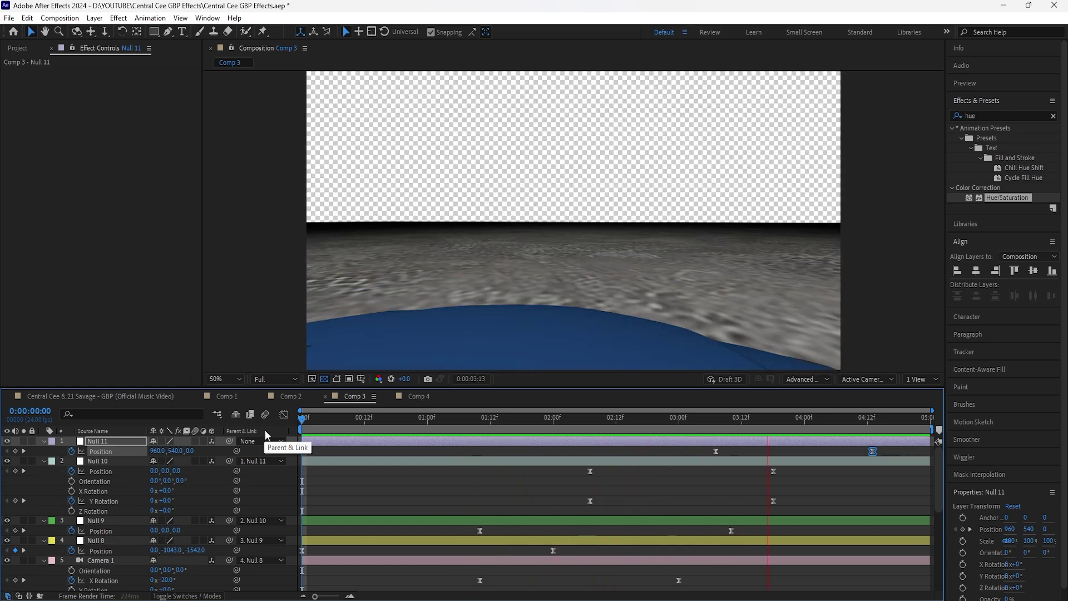
{"action": "left_click_drag", "start_coordinate": [315, 417], "coordinate": [699, 454]}
{"action": "key", "text": "space"}
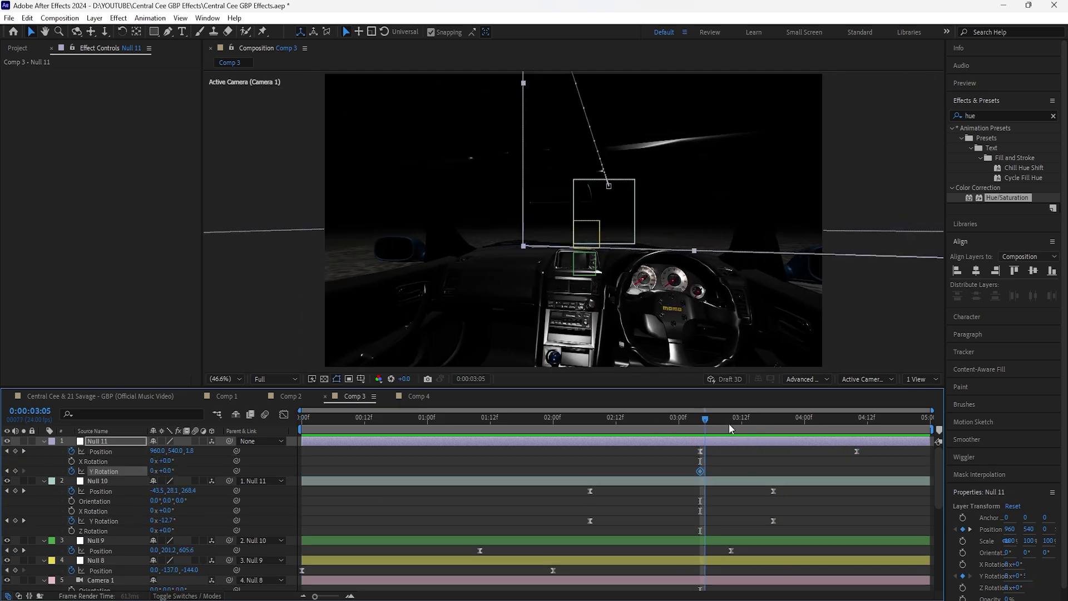
Step: Keyframe Null 11's Y Rotation at 14° at 0:00:04:10
{"action": "left_click_drag", "start_coordinate": [729, 422], "coordinate": [855, 444]}
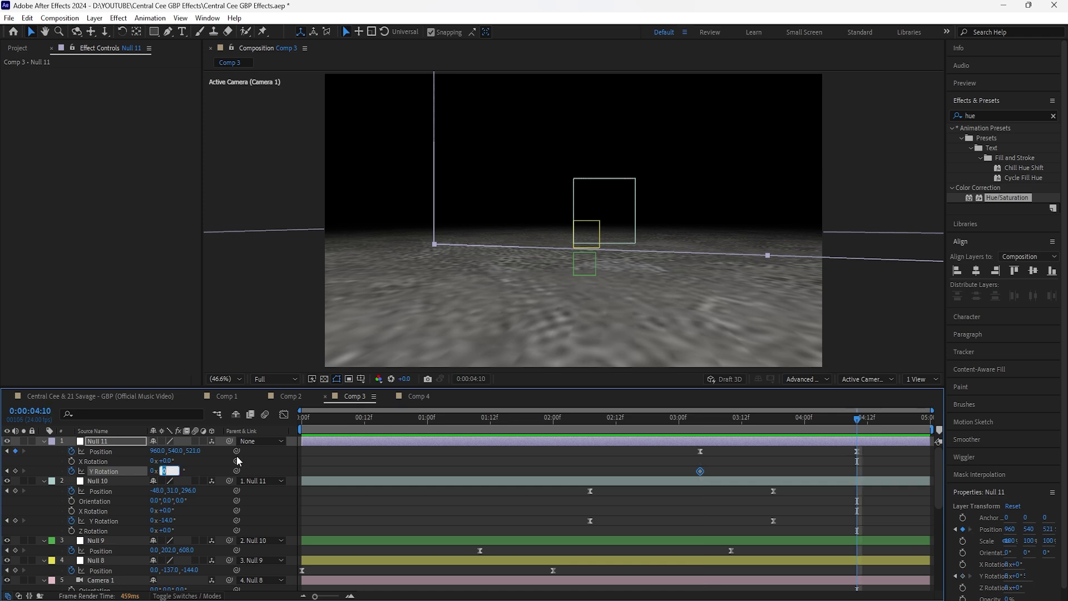
{"action": "type", "text": "14"}
{"action": "left_click", "coordinate": [121, 481]}
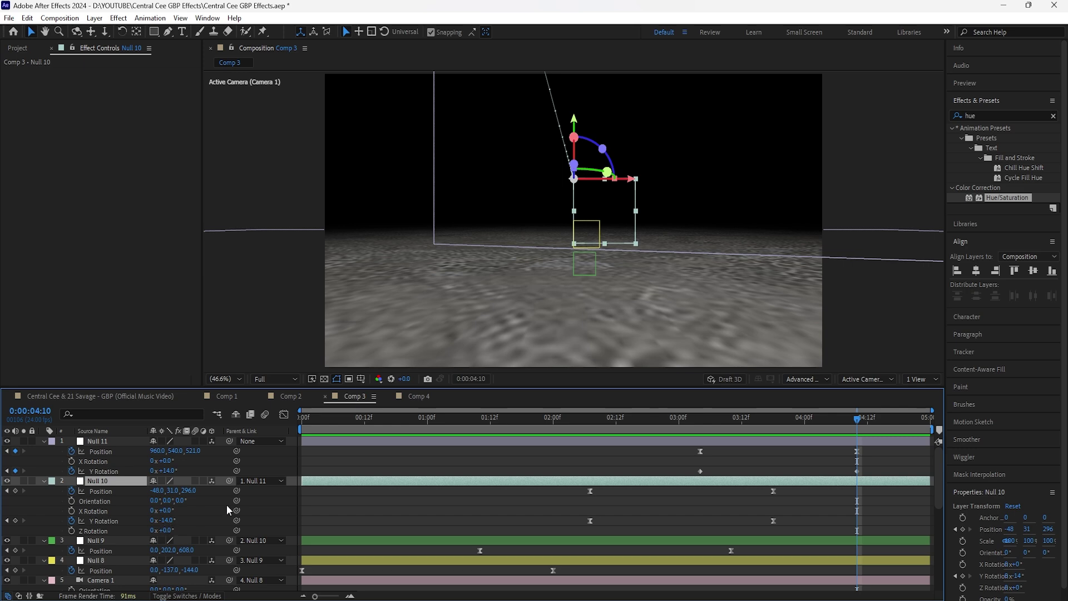
Step: Apply Easy Ease to both of Null 11's Y Rotation keyframes, strengthen the ease into the last one, and preview the animation
{"action": "mouse_move", "coordinate": [857, 474]}
{"action": "left_click", "coordinate": [707, 422]}
{"action": "left_click", "coordinate": [699, 471]}
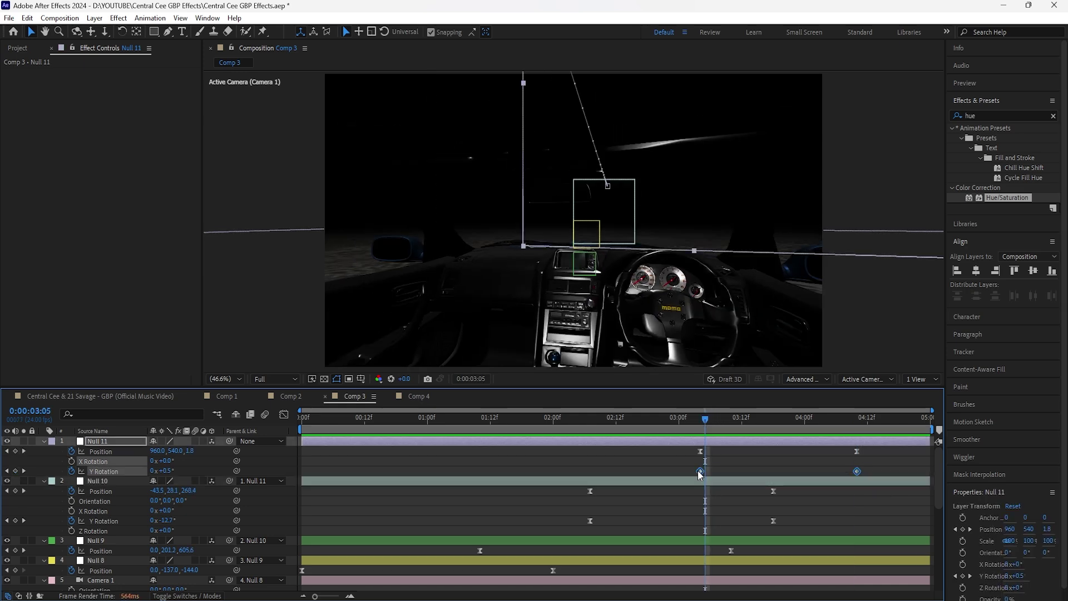
{"action": "key", "text": "F9"}
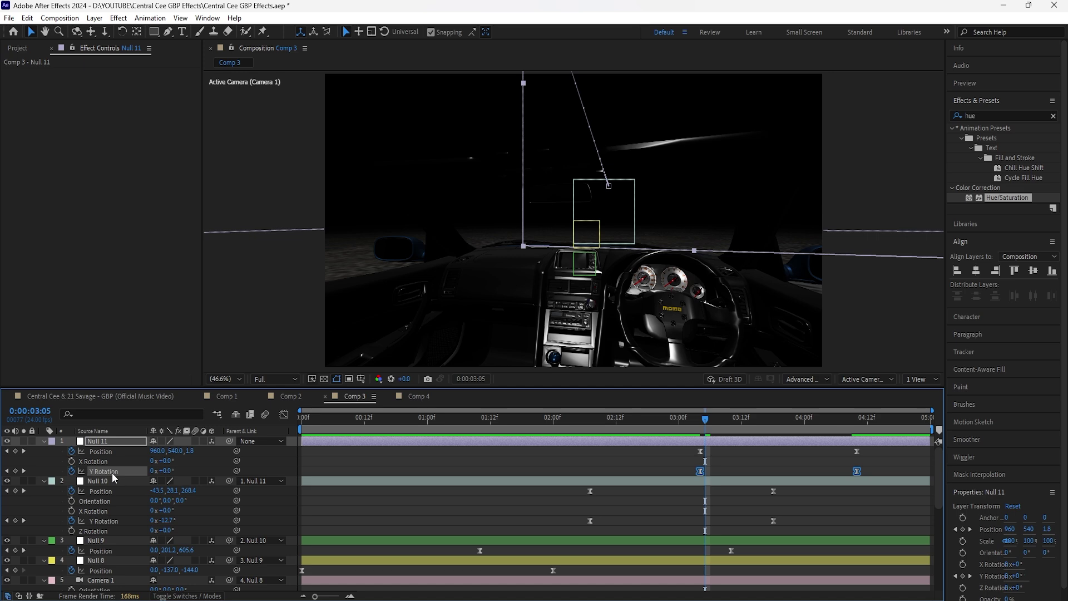
{"action": "left_click", "coordinate": [283, 414]}
{"action": "left_click_drag", "start_coordinate": [830, 563], "coordinate": [801, 563]}
{"action": "left_click", "coordinate": [284, 415]}
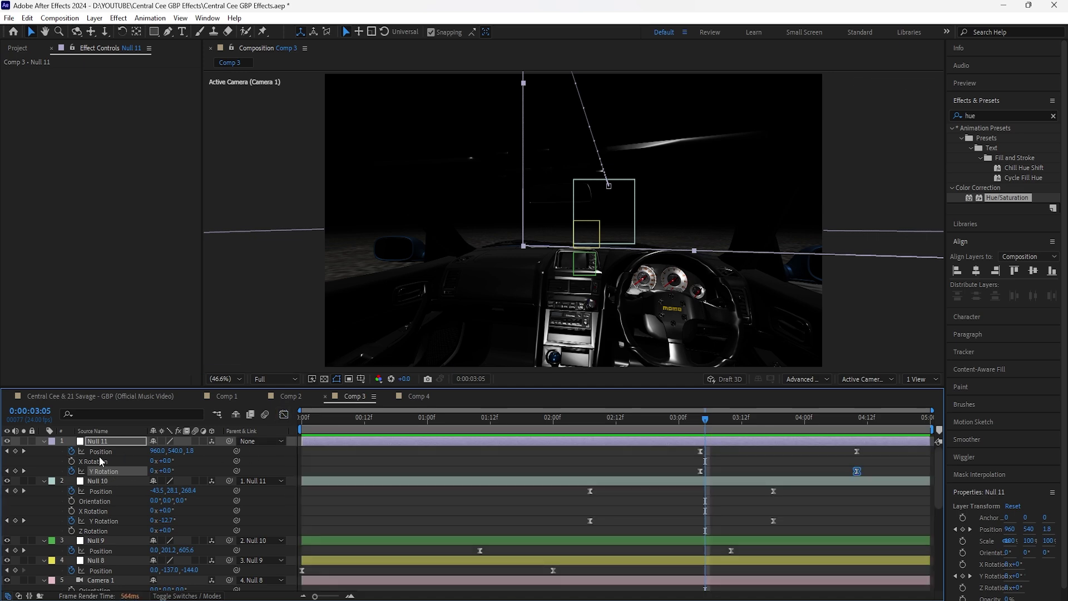
{"action": "key", "text": "space"}
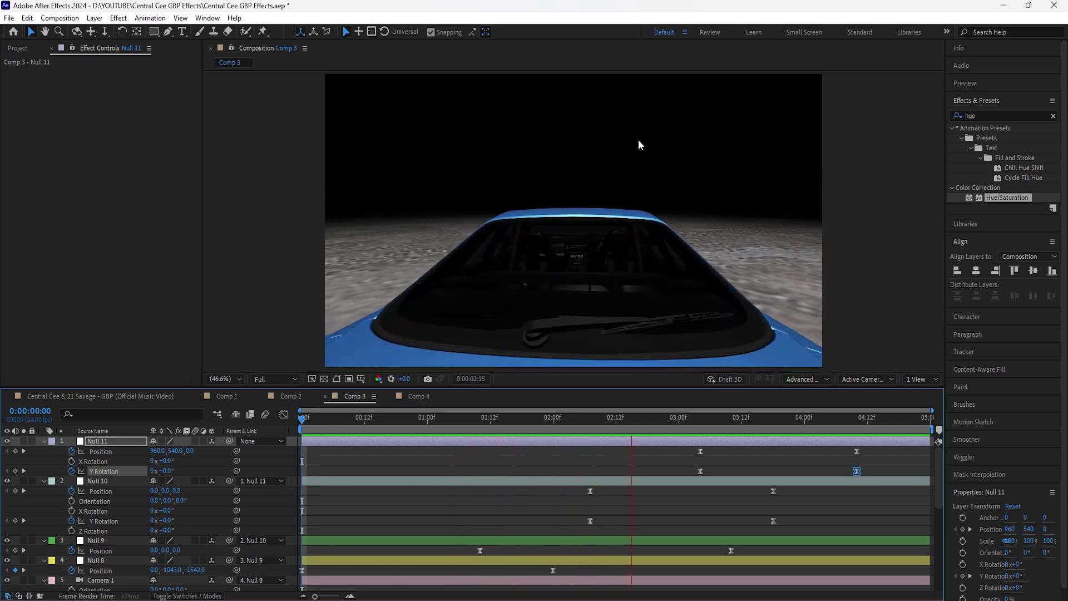
Step: Shift all Null 11 keyframes and Null 10's ending keyframes two frames later, and preview the result
{"action": "mouse_move", "coordinate": [627, 419]}
{"action": "left_mouse_down"}
{"action": "mouse_move", "coordinate": [640, 445]}
{"action": "mouse_move", "coordinate": [676, 435]}
{"action": "left_mouse_up"}
{"action": "left_click_drag", "start_coordinate": [878, 450], "coordinate": [689, 518]}
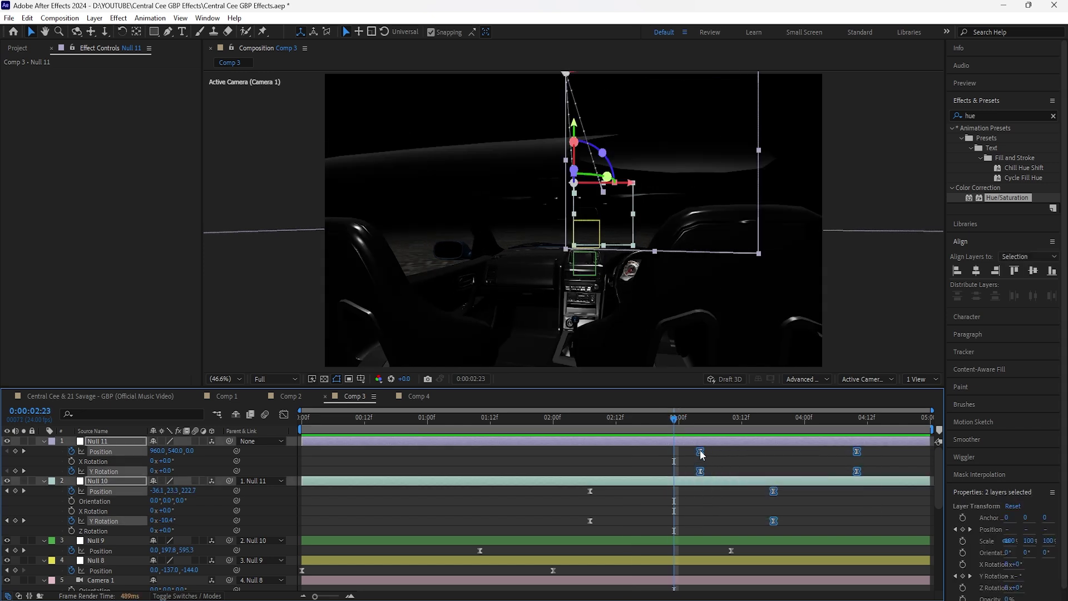
{"action": "left_click_drag", "start_coordinate": [700, 451], "coordinate": [711, 452]}
{"action": "key", "text": "space"}
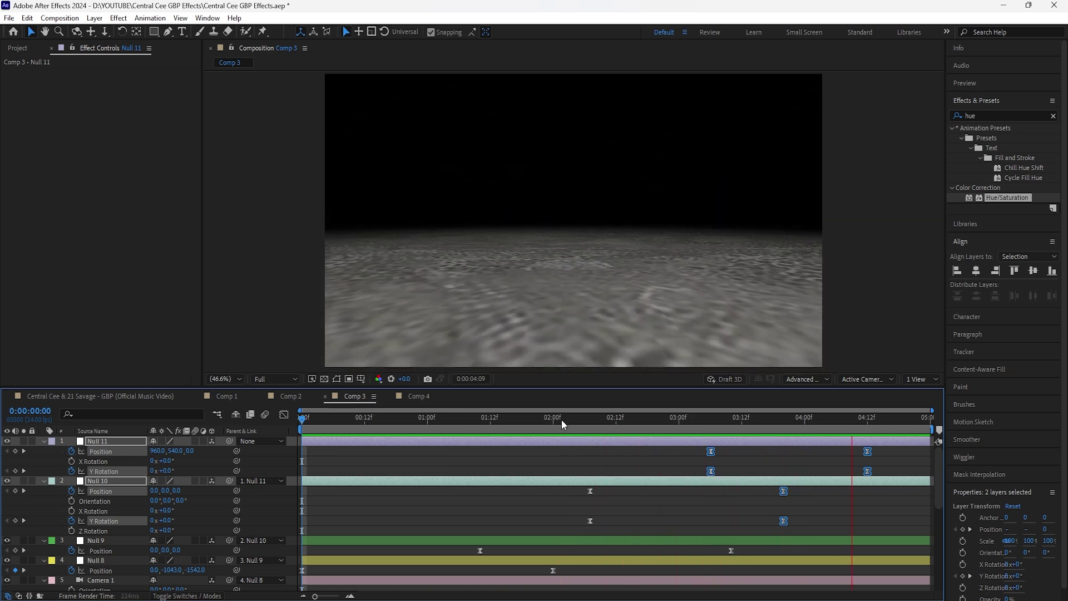
Step: Shift all keyframes of Null 10 and Null 11 two frames earlier
{"action": "left_click", "coordinate": [590, 419]}
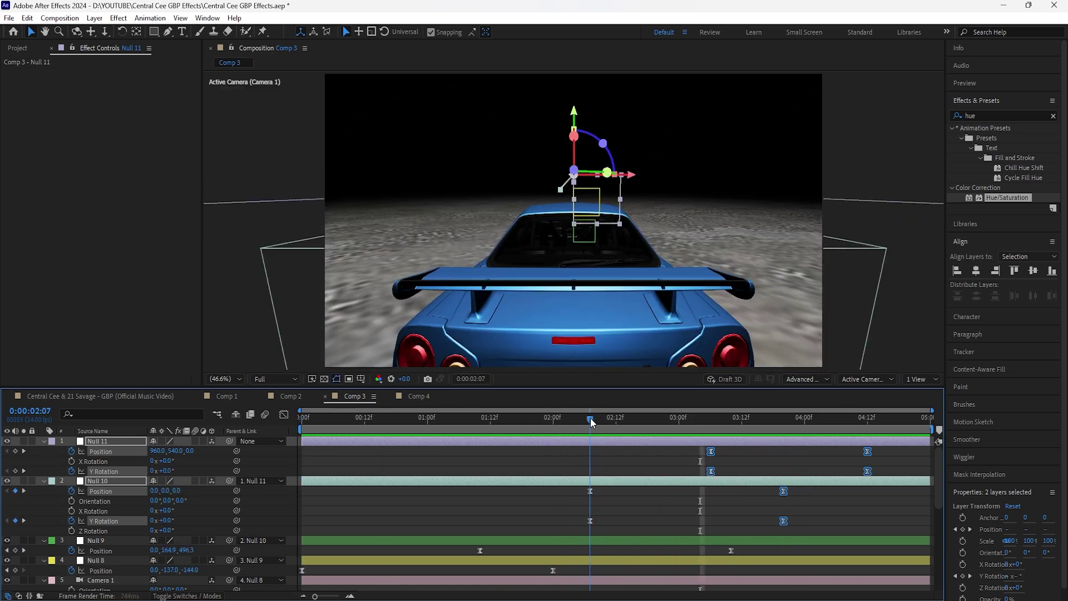
{"action": "left_click", "coordinate": [647, 509]}
{"action": "left_click_drag", "start_coordinate": [889, 456], "coordinate": [584, 495]}
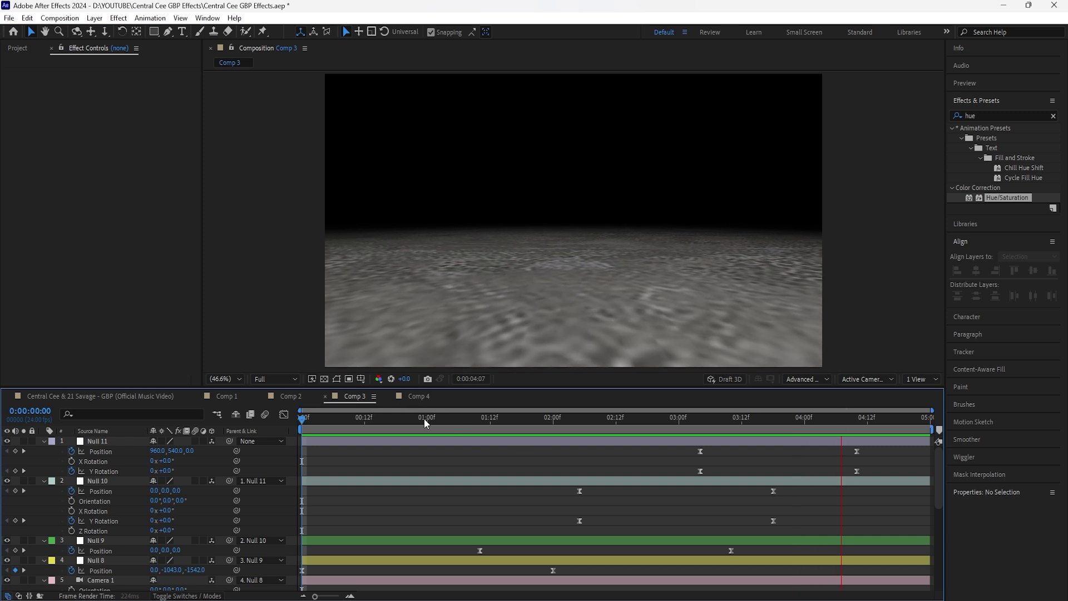
Step: Shift all Null 9, Null 10 and Null 11 keyframes earlier so Null 9's move starts at 0:00:01:00, and preview from the beginning
{"action": "left_click", "coordinate": [449, 417]}
{"action": "left_click_drag", "start_coordinate": [879, 453], "coordinate": [427, 550]}
{"action": "left_click", "coordinate": [427, 418]}
{"action": "left_click", "coordinate": [390, 521]}
{"action": "key", "text": "Home"}
{"action": "key", "text": "space"}
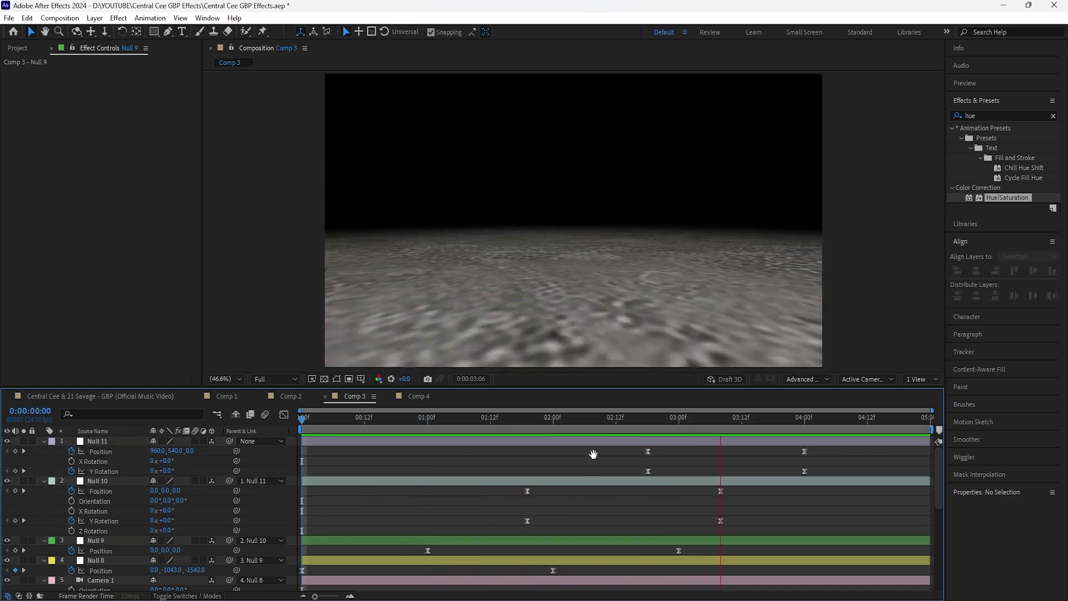
Step: Shift all Null 10 and Null 11 keyframes and Null 9's last Position keyframe three frames later, placing Null 9's at 0:00:03:03
{"action": "left_click_drag", "start_coordinate": [573, 422], "coordinate": [433, 436]}
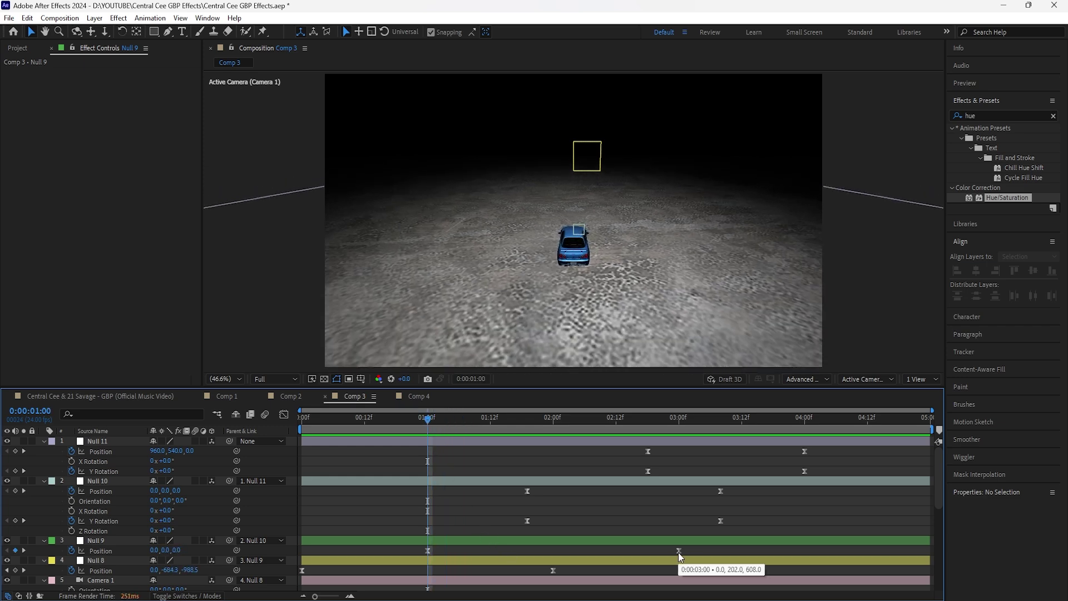
{"action": "left_click_drag", "start_coordinate": [835, 451], "coordinate": [523, 546]}
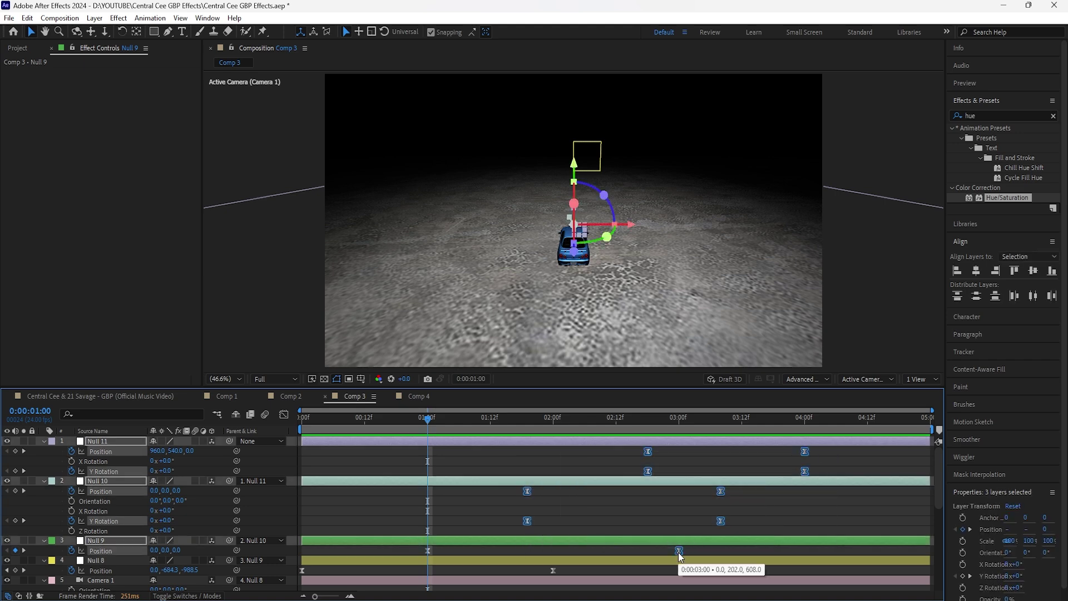
{"action": "left_click_drag", "start_coordinate": [682, 552], "coordinate": [695, 552]}
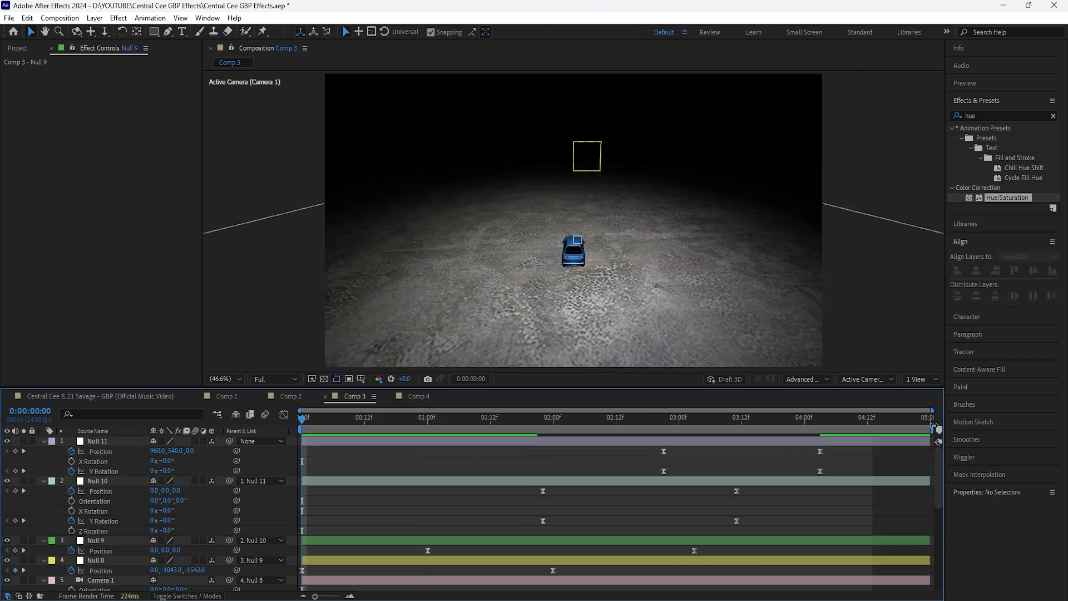
Step: End the work area at Null 11's last keyframes and preview the retimed camera move
{"action": "left_click_drag", "start_coordinate": [935, 428], "coordinate": [822, 428]}
{"action": "key", "text": "space"}
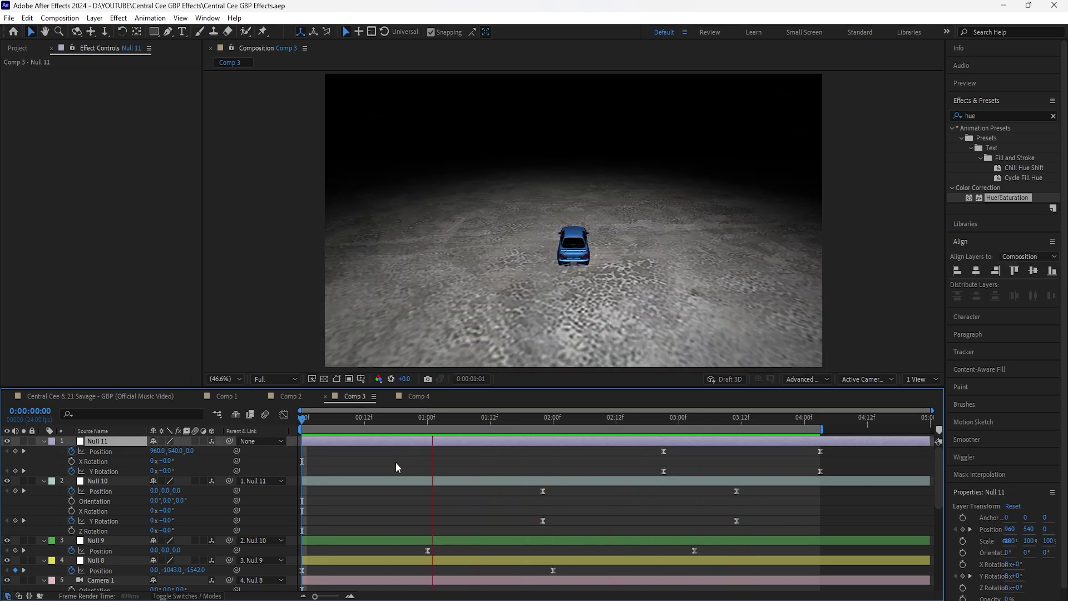
{"action": "key", "text": "space"}
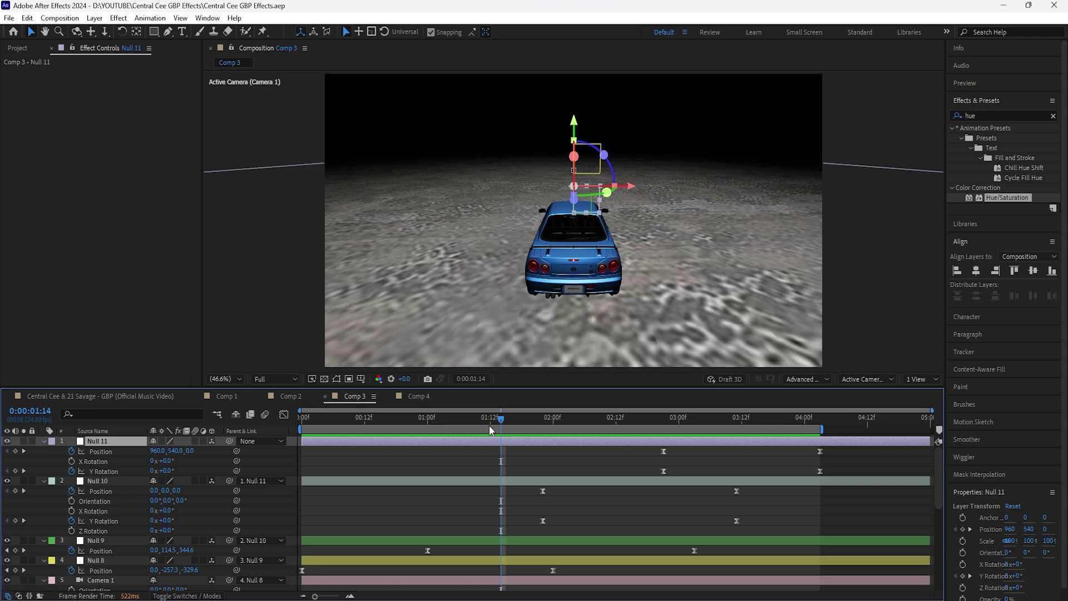
Step: Create a new adjustment layer above all layers in Comp 3
{"action": "key", "text": "Home"}
{"action": "right_click", "coordinate": [284, 168]}
{"action": "mouse_move", "coordinate": [332, 177]}
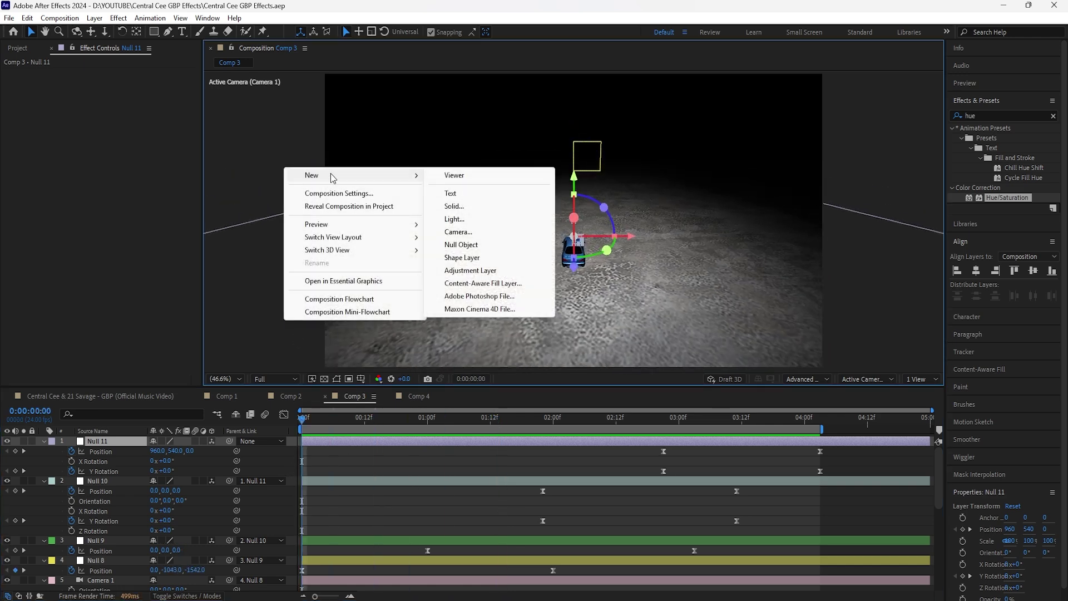
{"action": "left_click", "coordinate": [489, 270]}
Step: Apply CC Radial Blur to the adjustment layer and set its Type to Straight Zoom
{"action": "left_click", "coordinate": [1053, 116]}
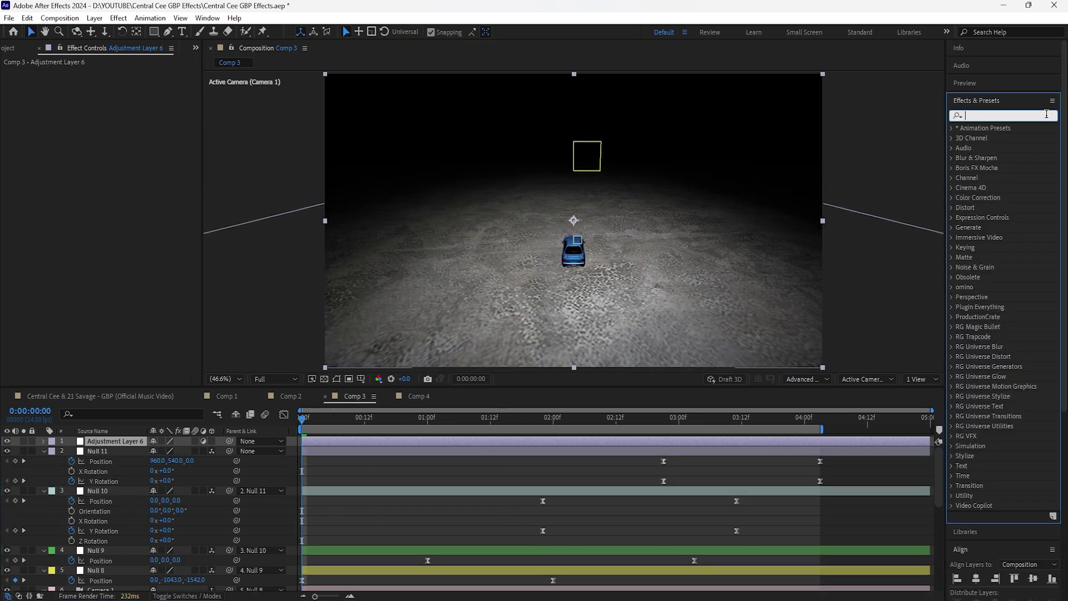
{"action": "type", "text": "cc radial"}
{"action": "left_click_drag", "start_coordinate": [996, 138], "coordinate": [146, 87]}
{"action": "left_click", "coordinate": [145, 84]}
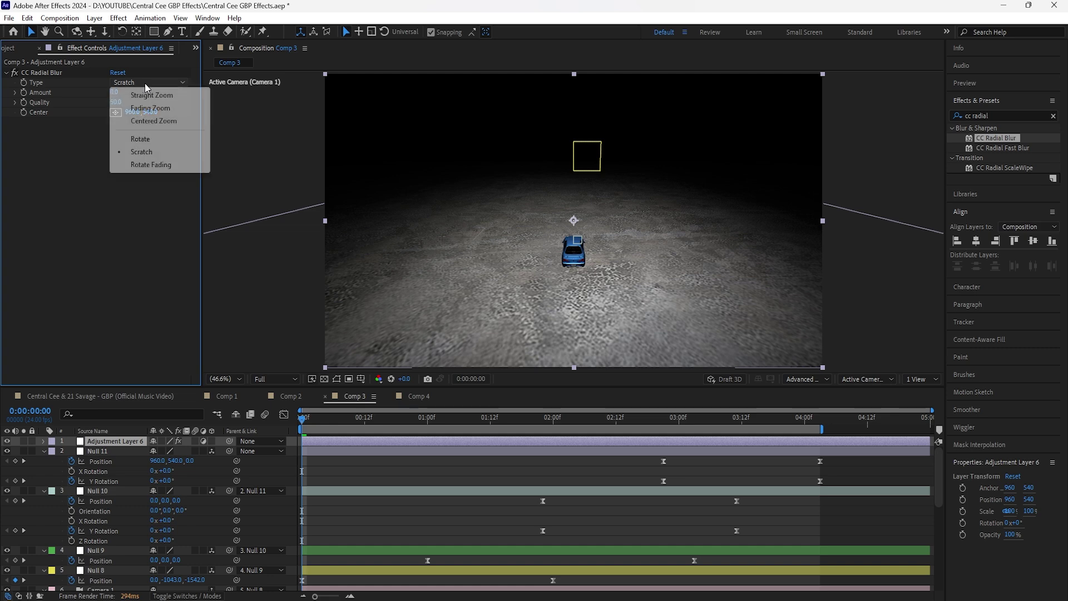
{"action": "left_click", "coordinate": [161, 96]}
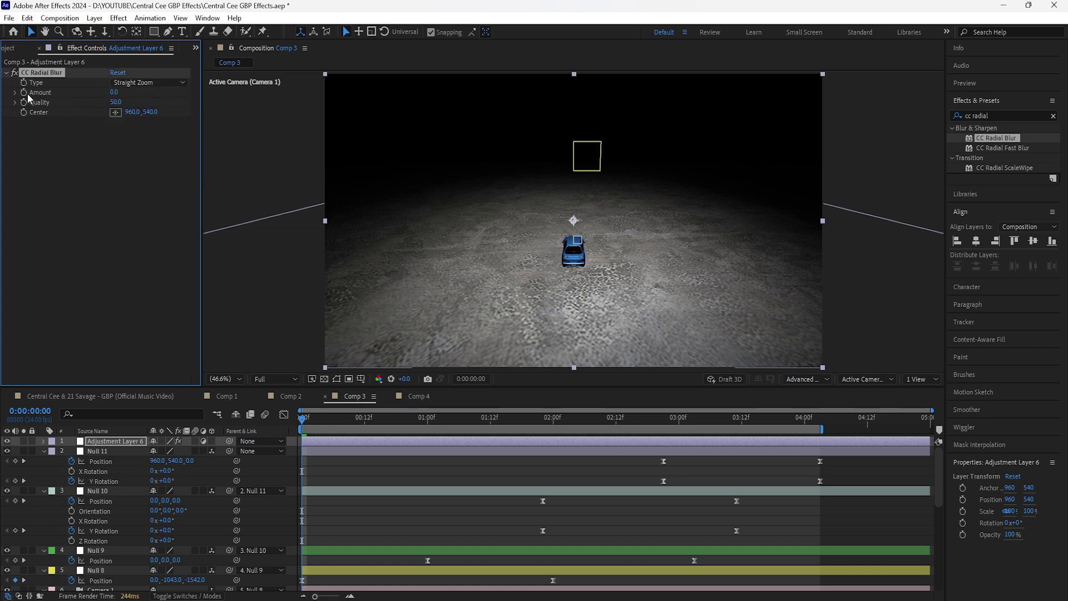
Step: Keyframe the CC Radial Blur Amount at 0 at 0:00:00:00 and at 10 at 0:00:01:00
{"action": "left_click", "coordinate": [118, 443]}
{"action": "key", "text": "u"}
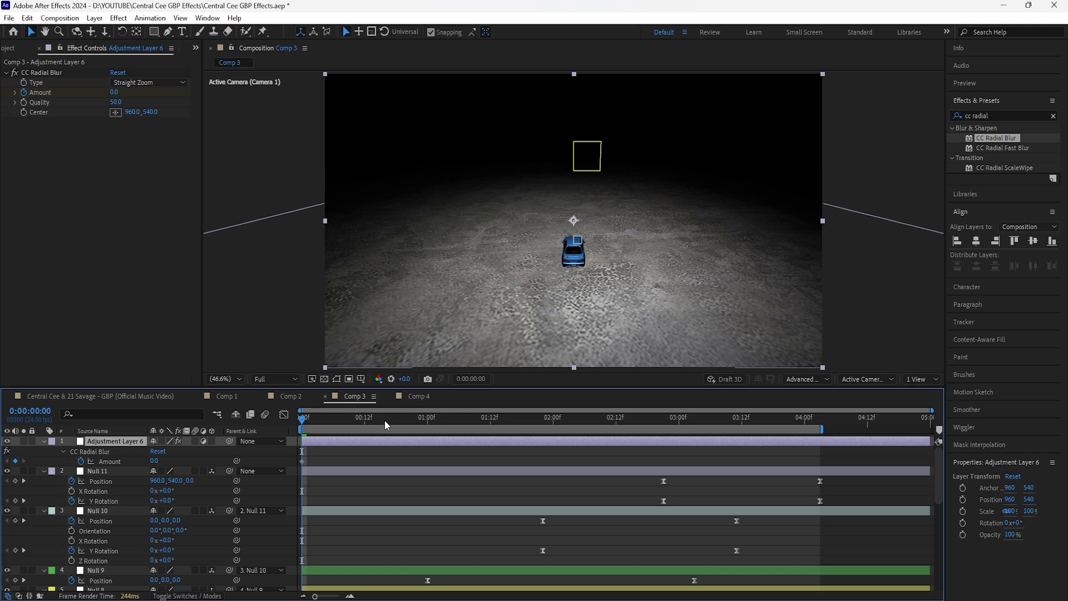
{"action": "left_click_drag", "start_coordinate": [375, 421], "coordinate": [426, 426]}
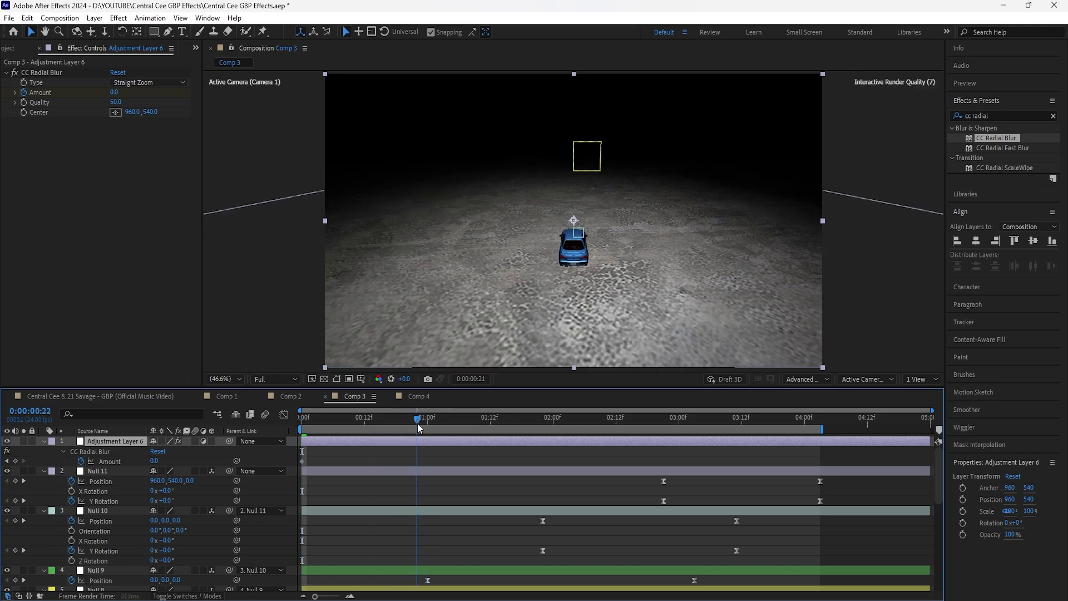
{"action": "left_click", "coordinate": [115, 91]}
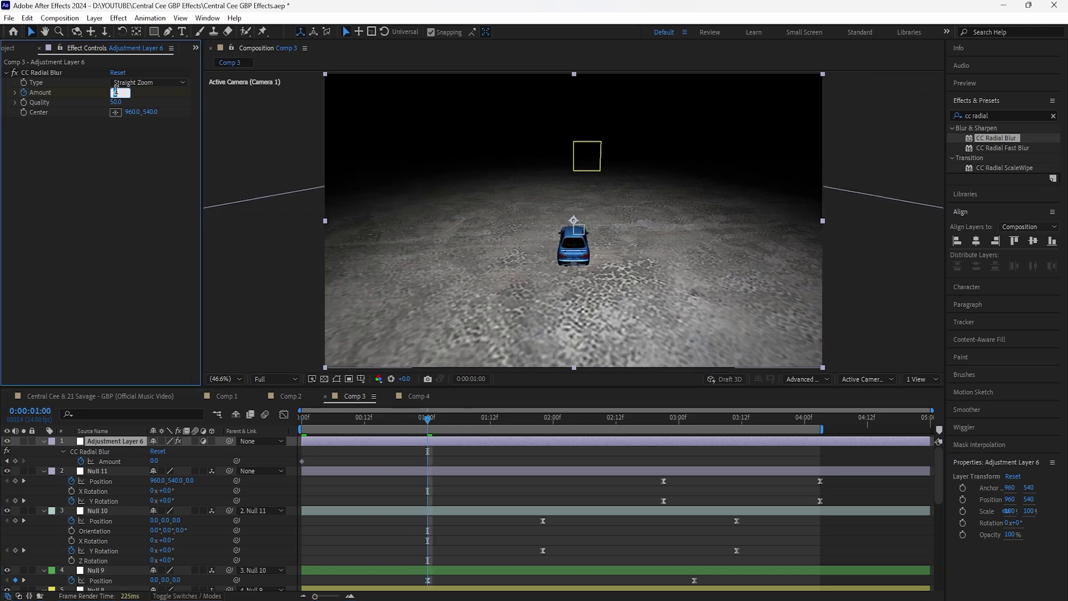
{"action": "type", "text": "10"}
{"action": "key", "text": "Return"}
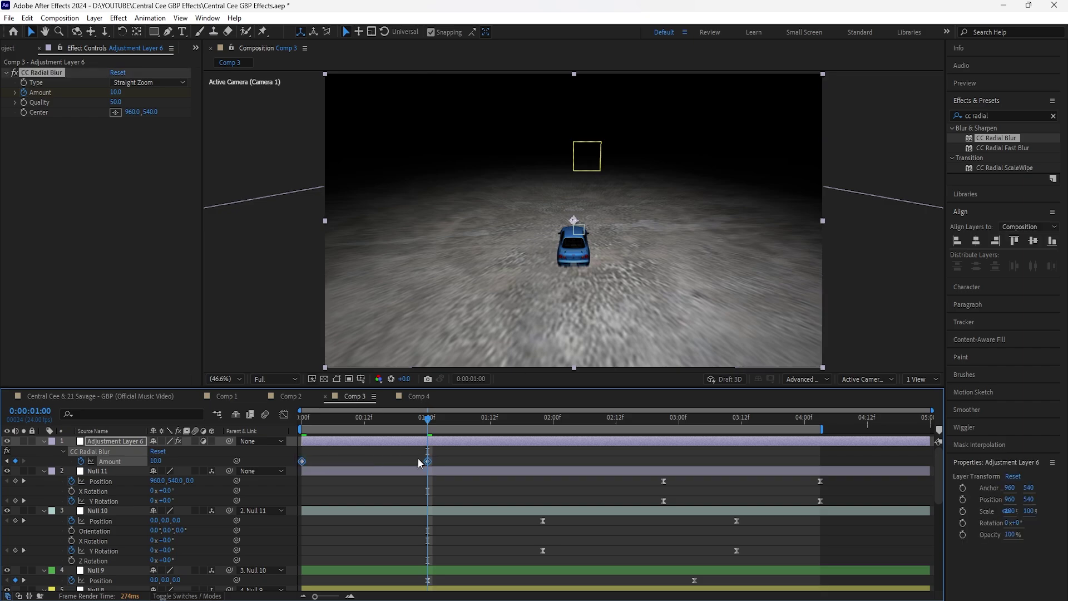
{"action": "right_click", "coordinate": [427, 462]}
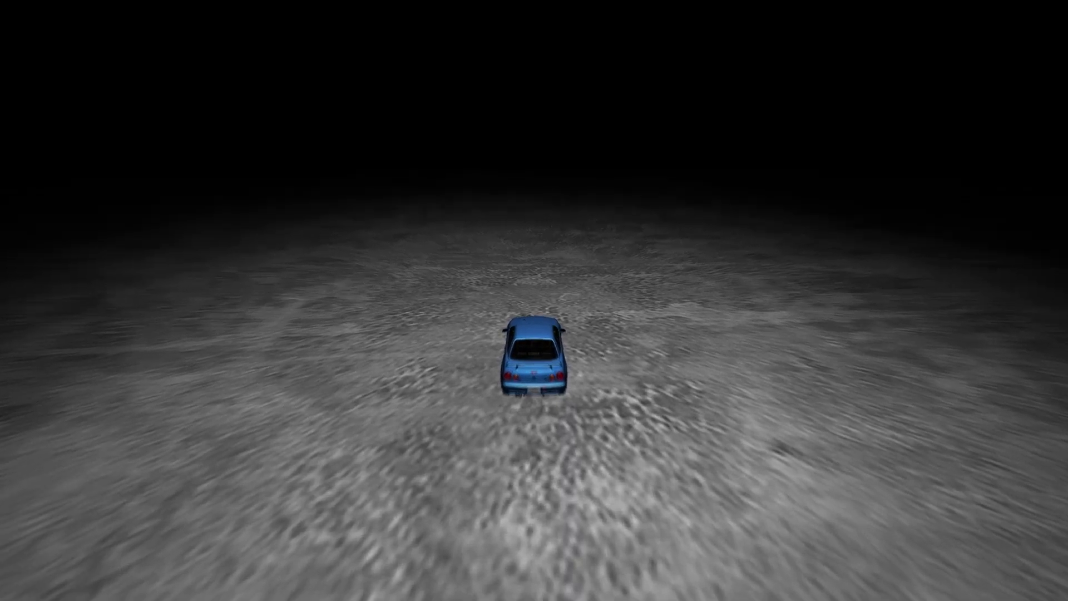